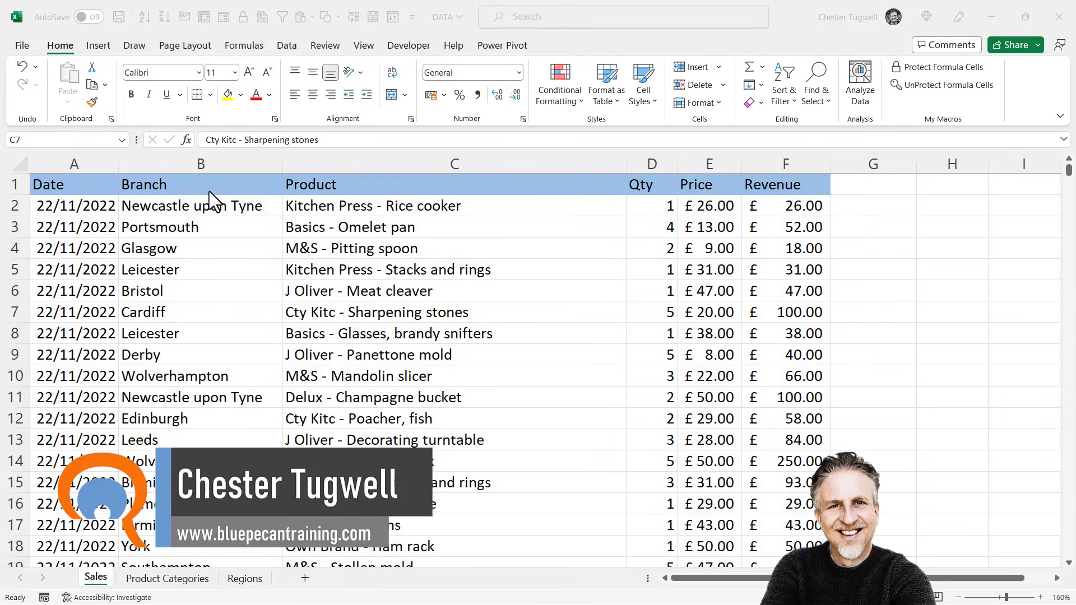
- Review the branch-to-region list on the Regions sheet and the product-to-category list on the Product Categories sheet
{"action": "left_click", "coordinate": [245, 583]}
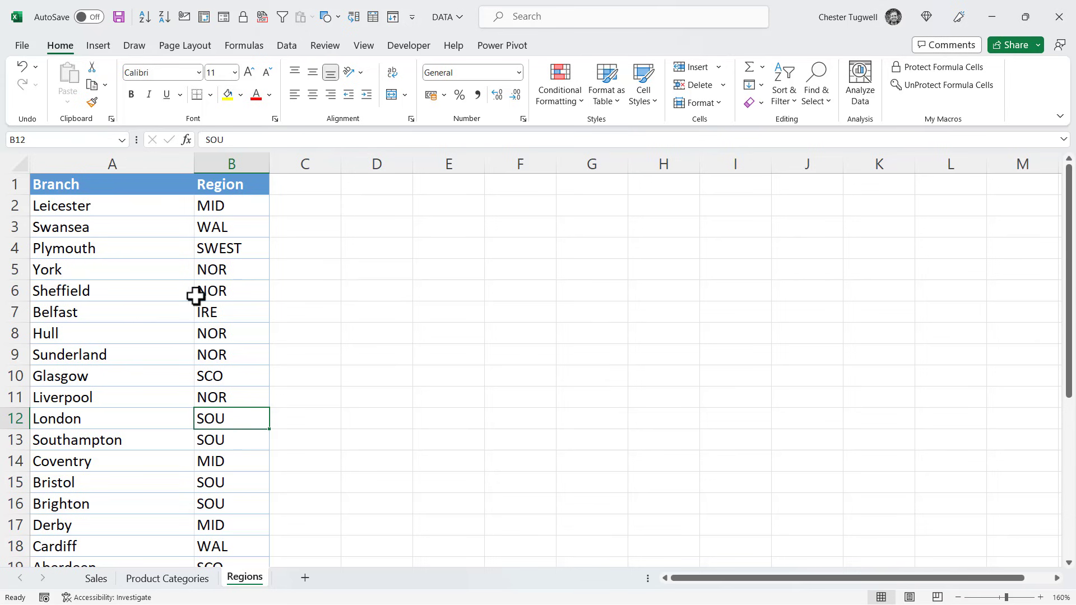
{"action": "left_click", "coordinate": [96, 579]}
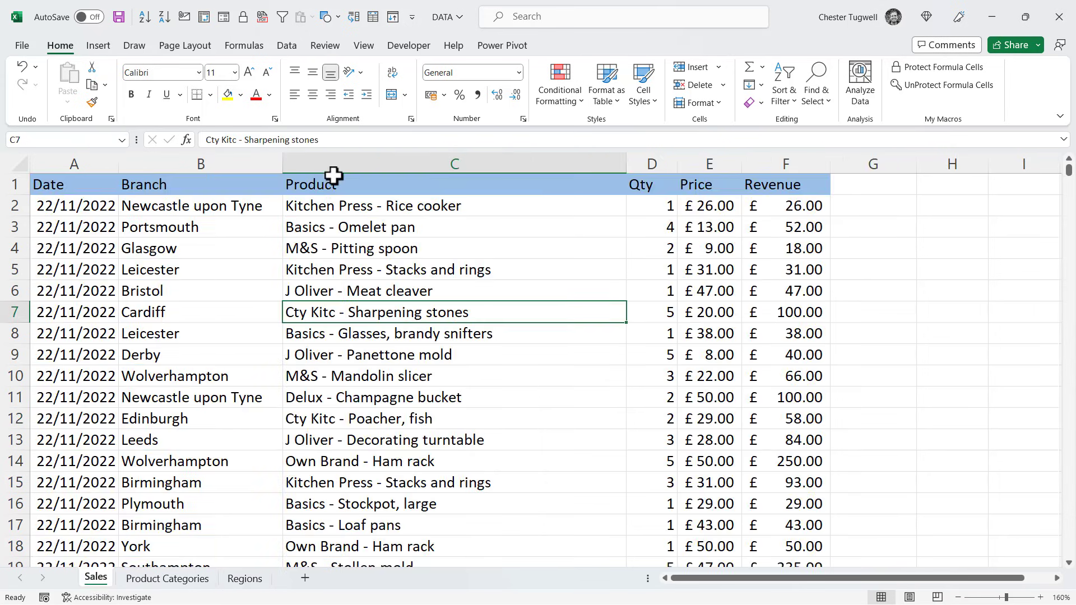
{"action": "left_click", "coordinate": [156, 580]}
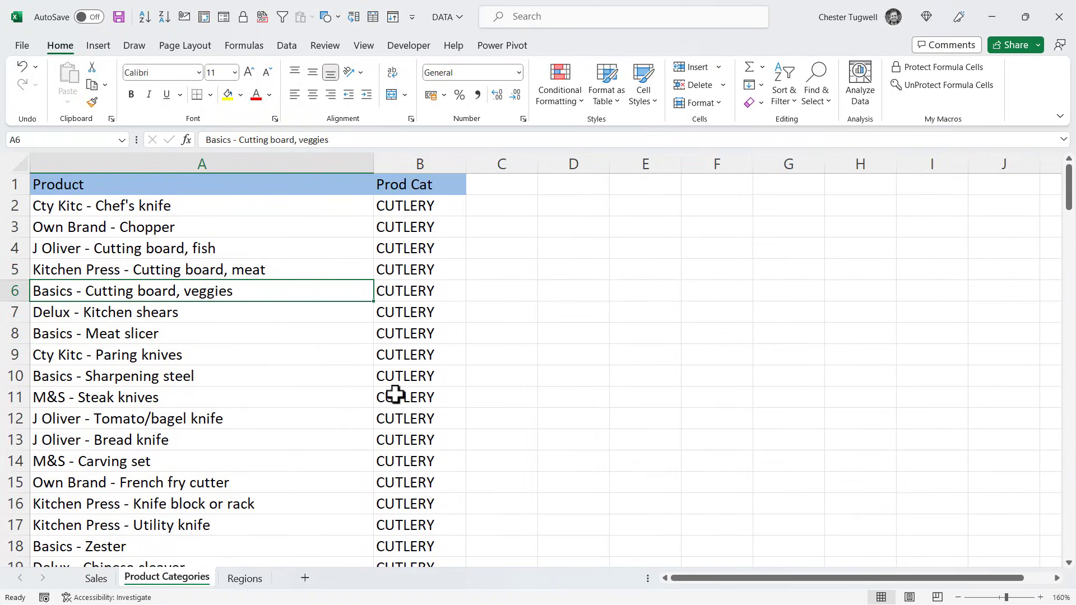
{"action": "left_click", "coordinate": [96, 579]}
- Add the column headers Region in G1 and Category in H1 of the Sales sheet
{"action": "left_click", "coordinate": [869, 182]}
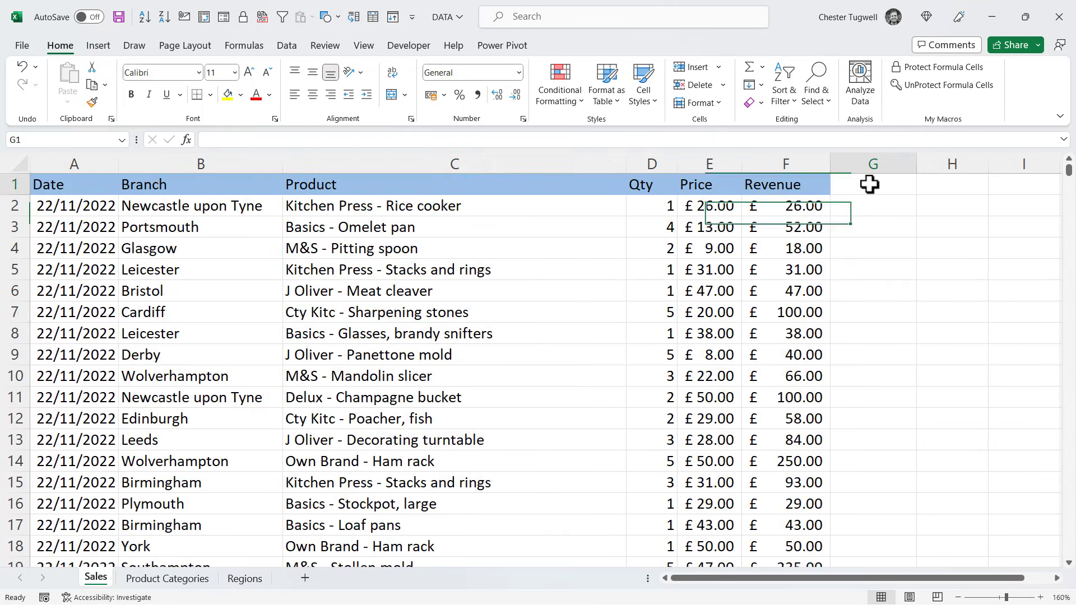
{"action": "type", "text": "R"}
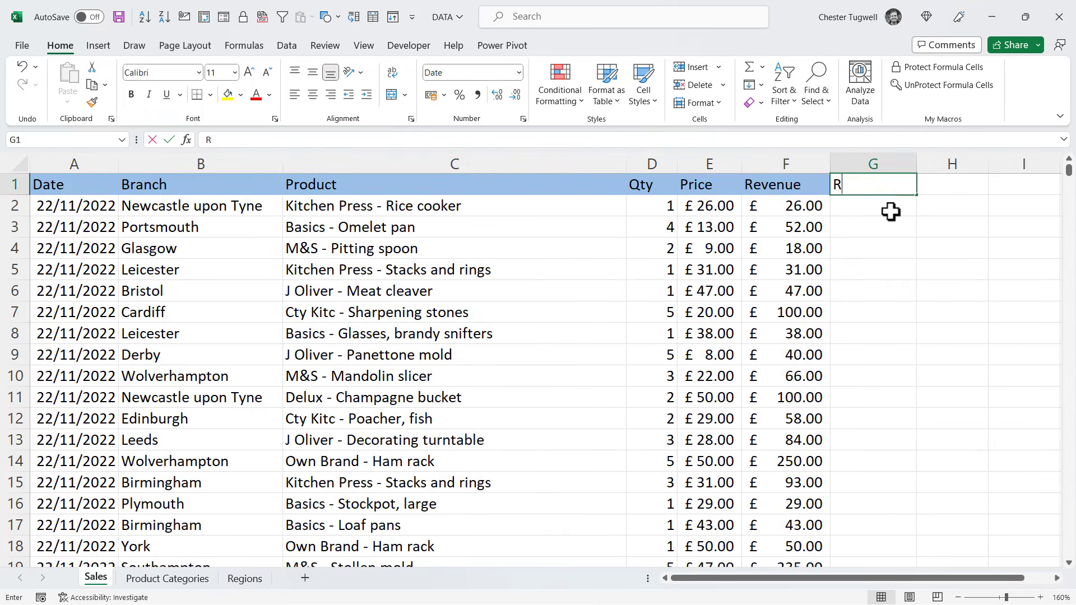
{"action": "type", "text": "egion"}
{"action": "key", "text": "Tab"}
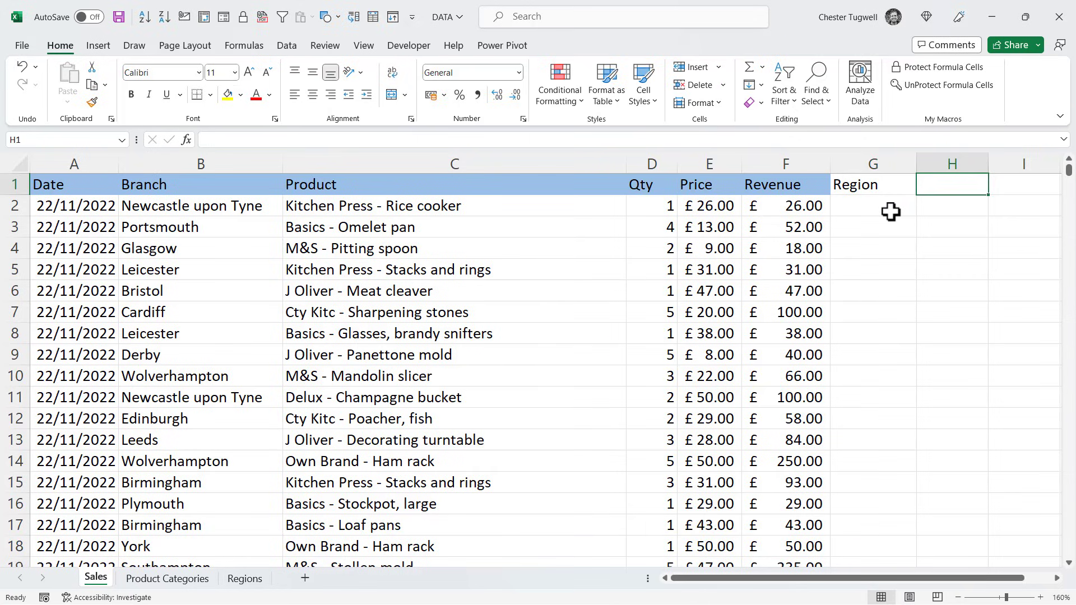
{"action": "type", "text": "Category"}
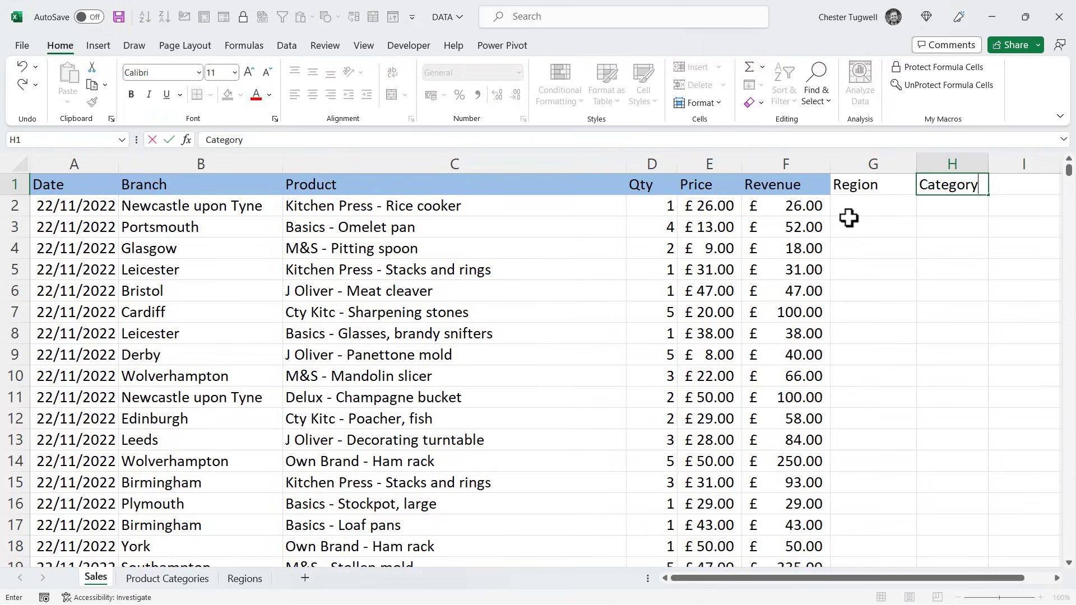
{"action": "key", "text": "Return"}
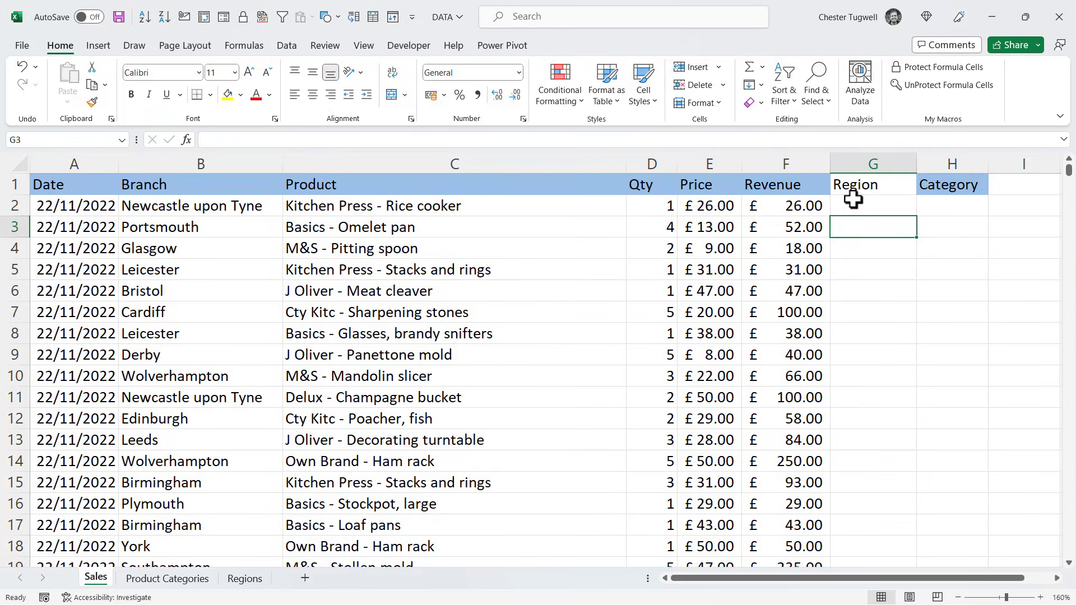
- Copy the formatting of the Revenue header in F1 onto the Region header in G1
{"action": "left_click", "coordinate": [780, 188]}
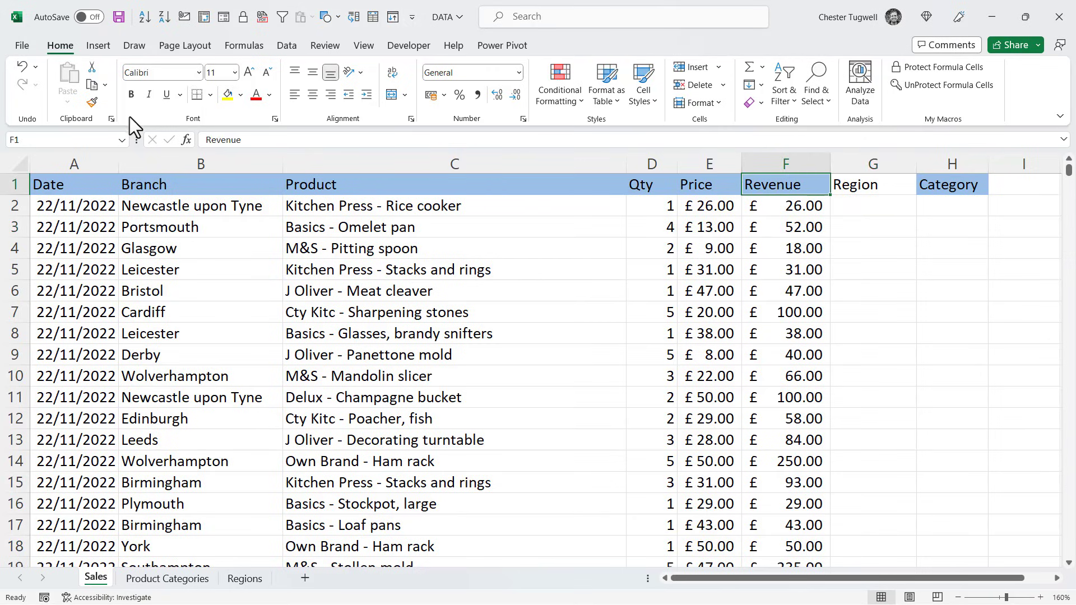
{"action": "left_click", "coordinate": [93, 102]}
{"action": "left_click", "coordinate": [858, 188]}
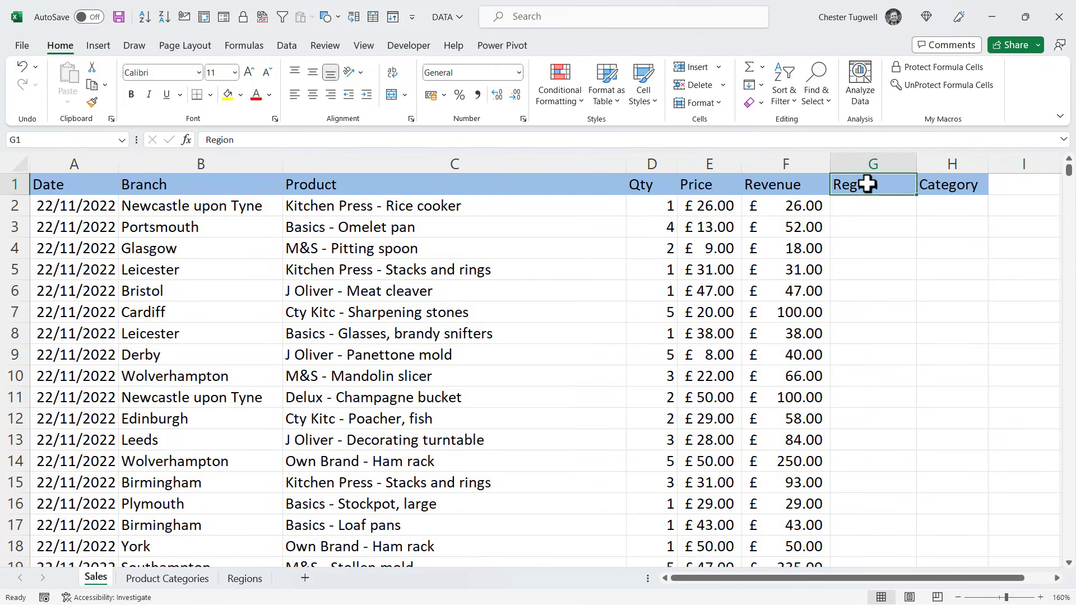
- Start a VLOOKUP formula in G2 that looks up branch B2 in the absolute range Regions!$A$2:$B$31
{"action": "left_click", "coordinate": [854, 212]}
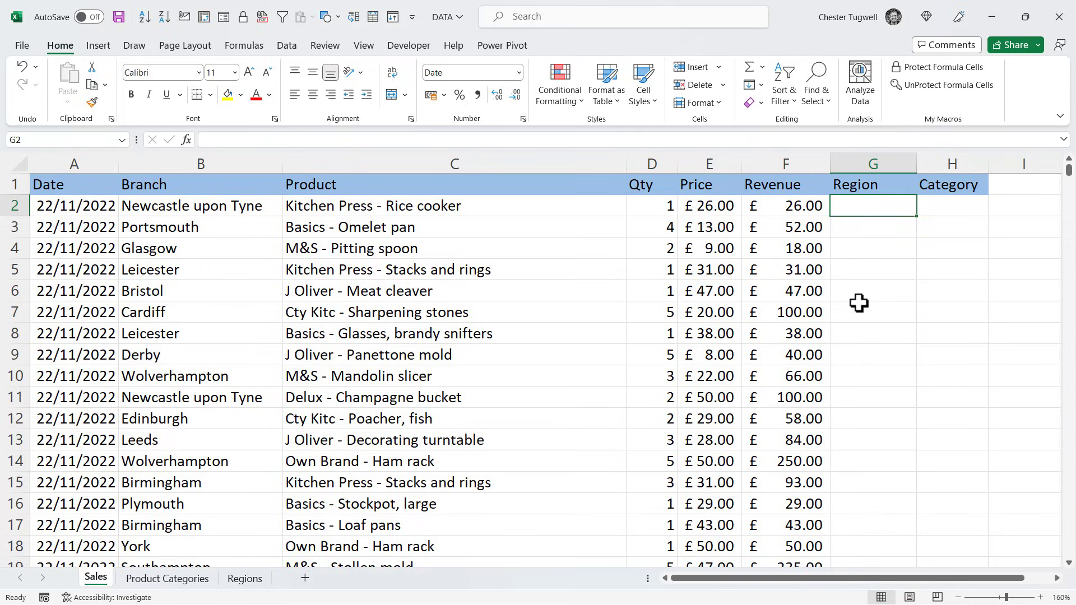
{"action": "type", "text": "=vl"}
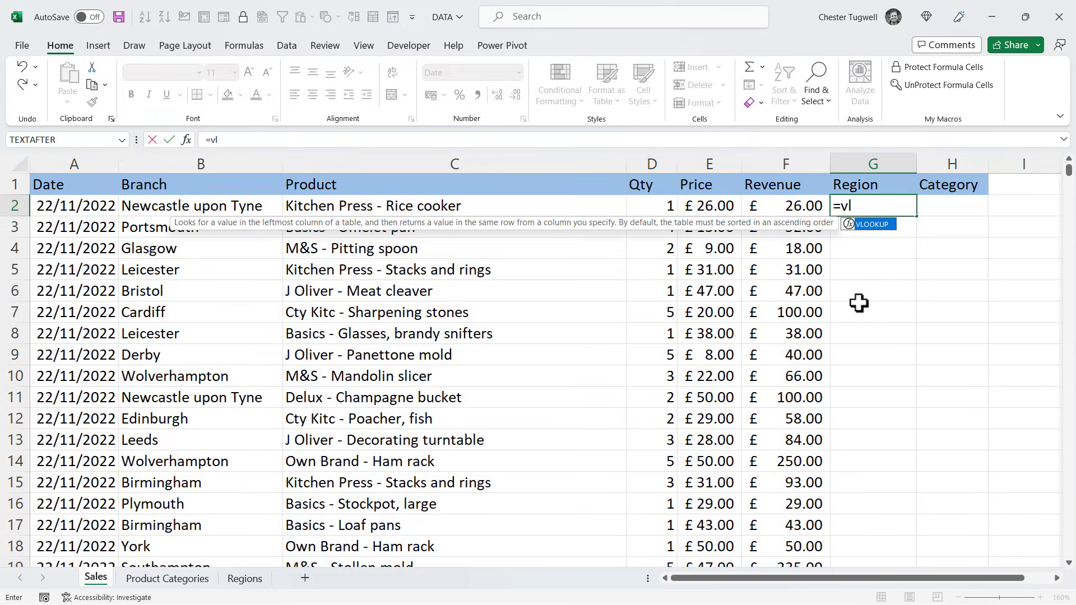
{"action": "key", "text": "Tab"}
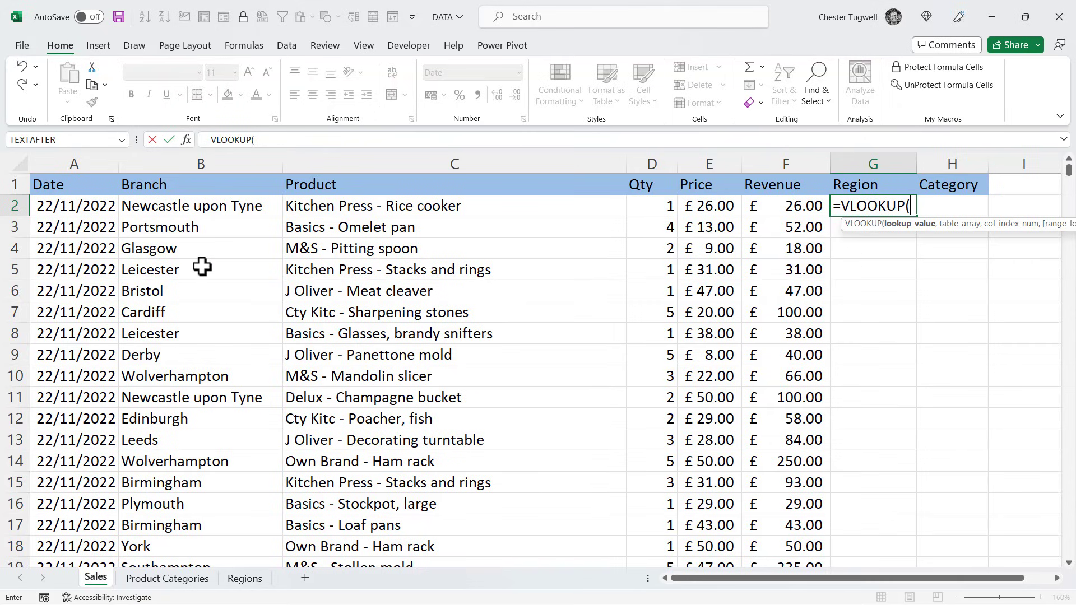
{"action": "left_click", "coordinate": [177, 208]}
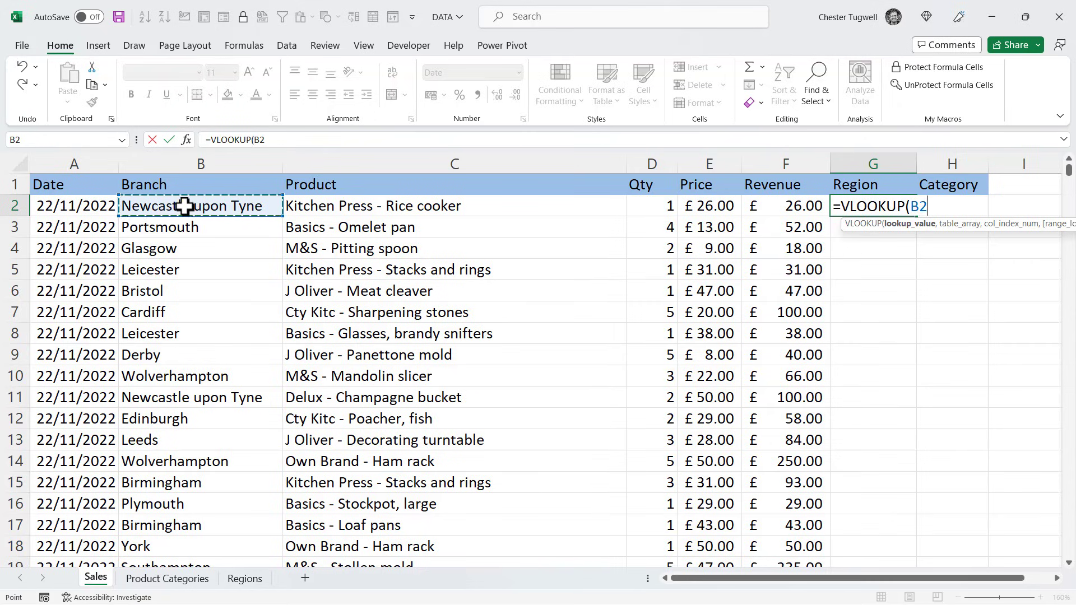
{"action": "type", "text": ","}
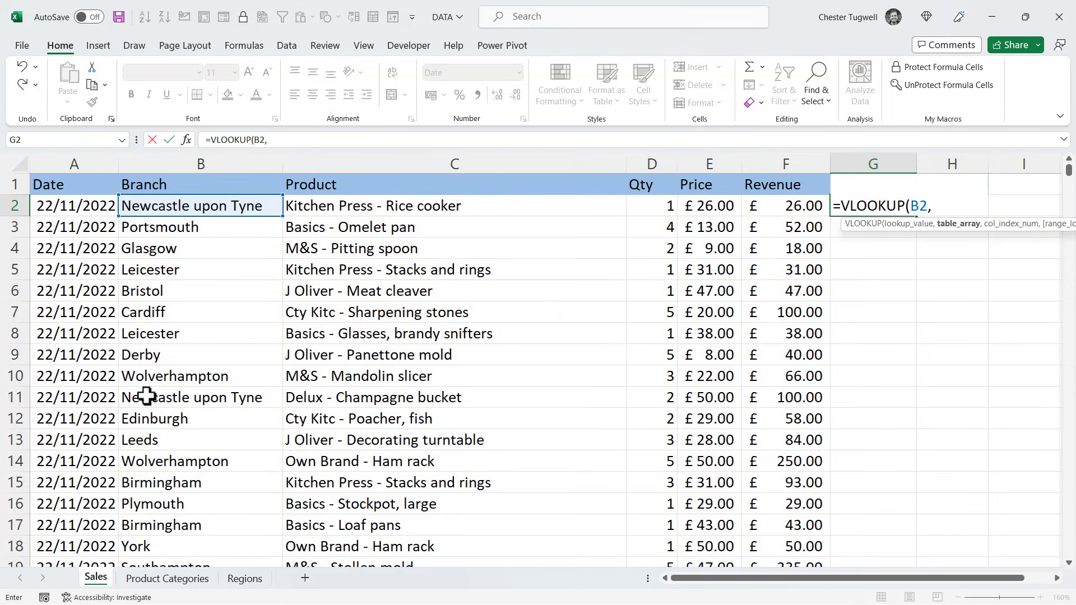
{"action": "left_click", "coordinate": [245, 580]}
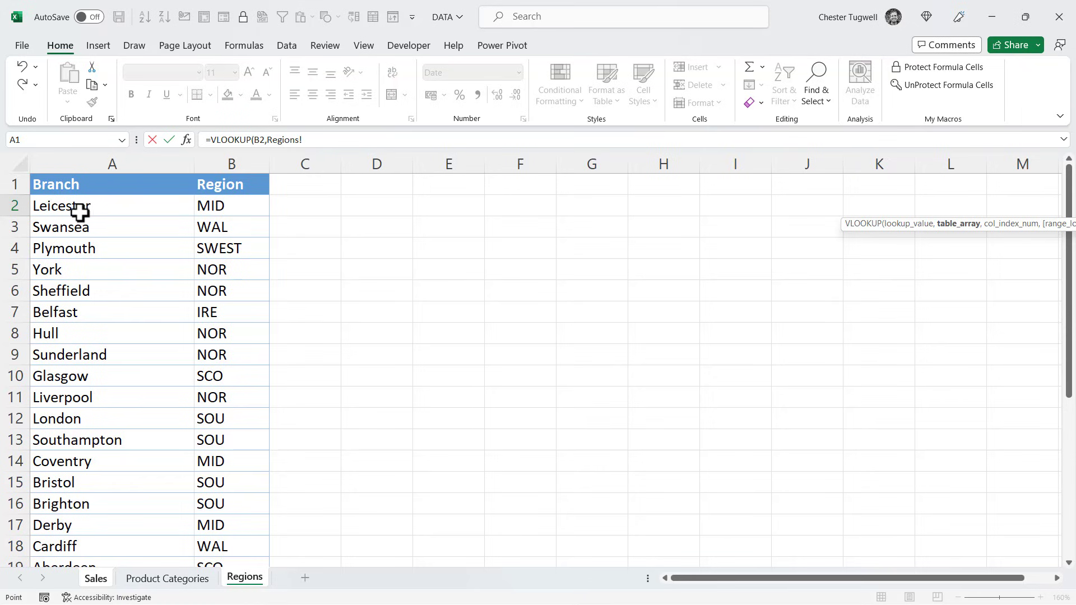
{"action": "left_click_drag", "start_coordinate": [69, 209], "coordinate": [230, 211]}
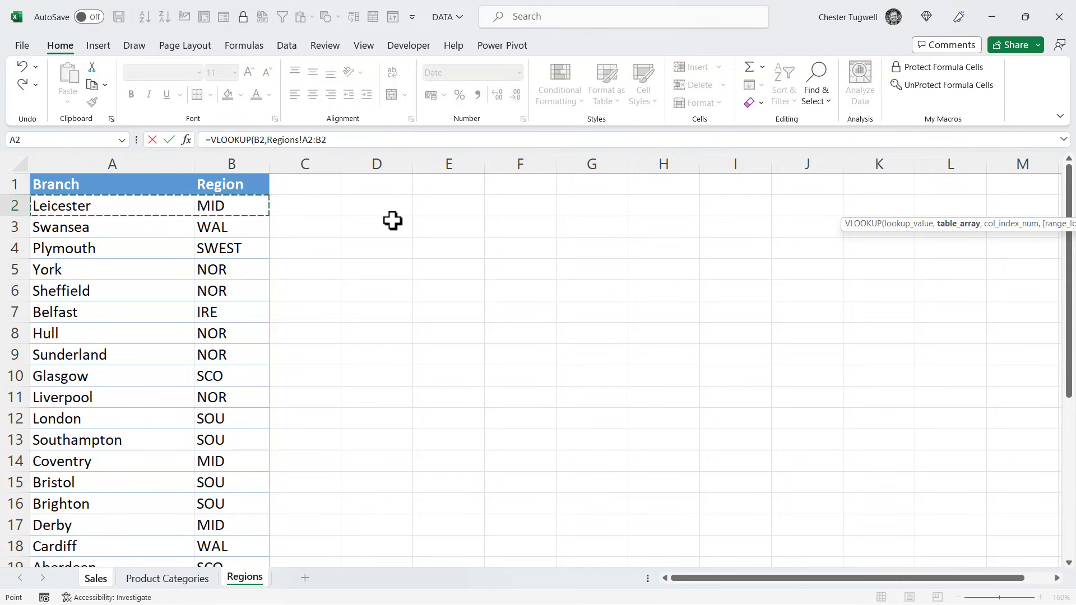
{"action": "key", "text": "ctrl+shift+Down"}
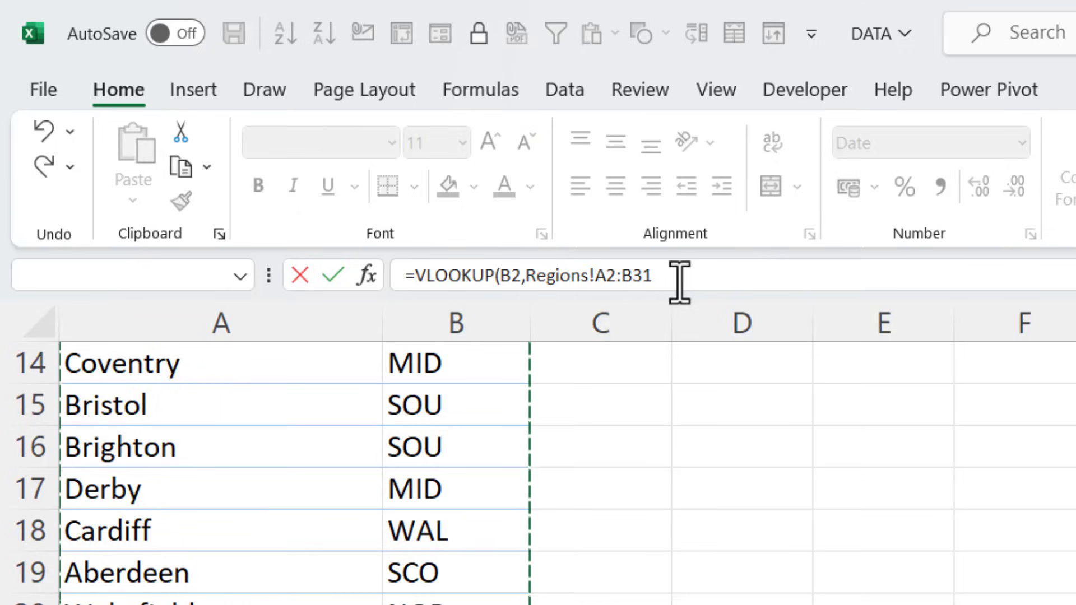
{"action": "key", "text": "F4"}
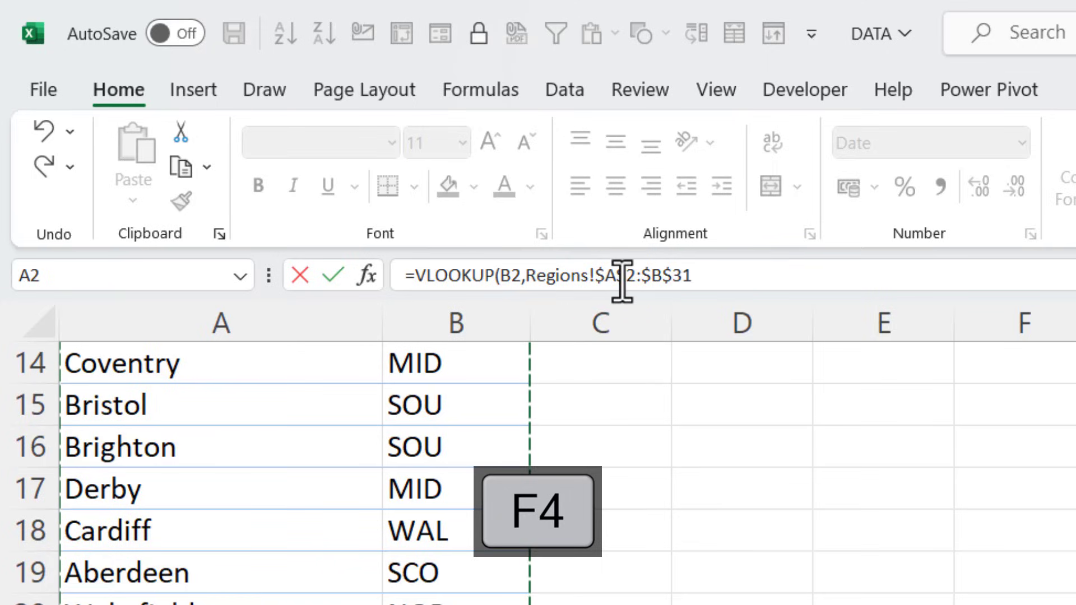
- Complete the G2 VLOOKUP with column index 2 and exact match 0, and fill it down the Region column
{"action": "left_click", "coordinate": [670, 274]}
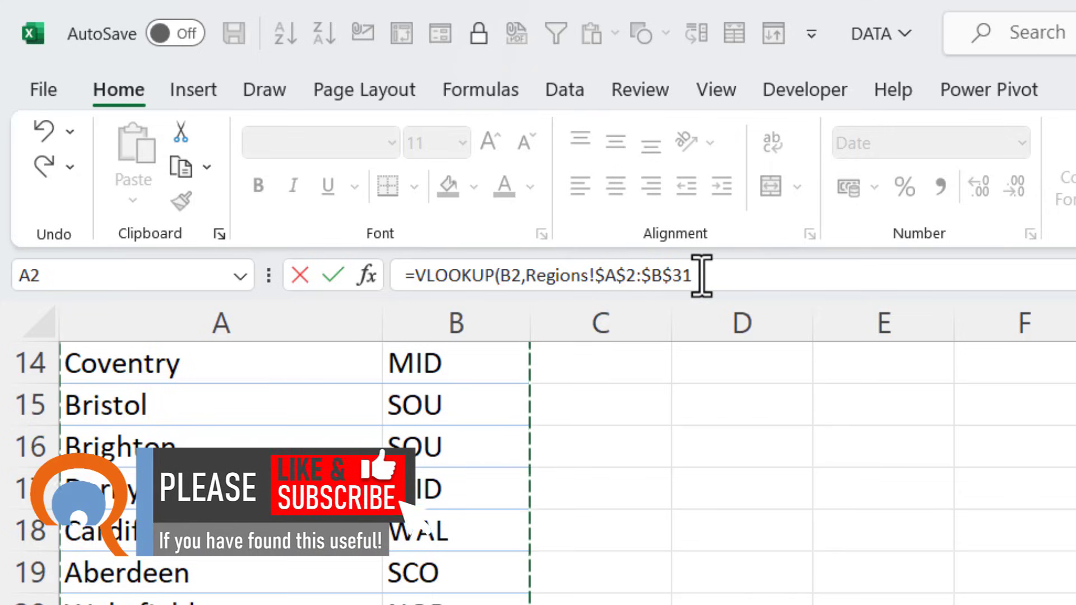
{"action": "type", "text": ",2"}
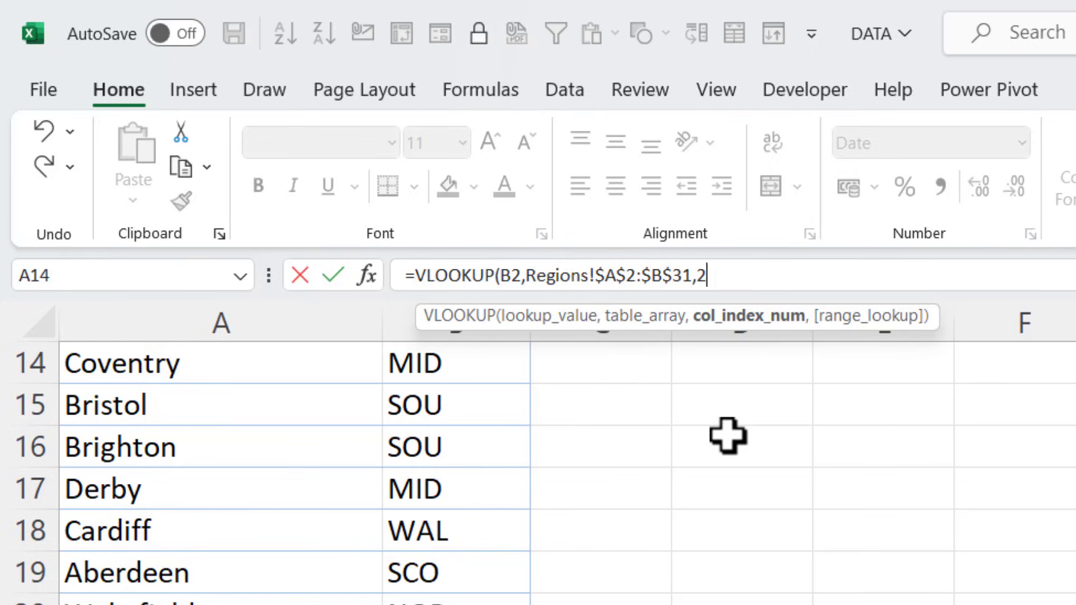
{"action": "type", "text": ","}
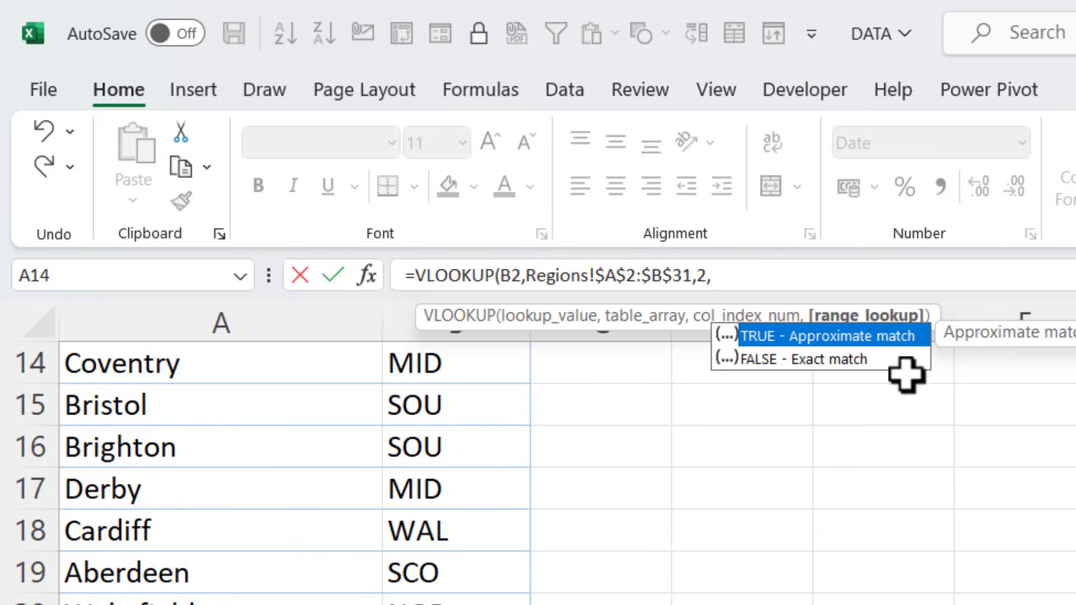
{"action": "double_click", "coordinate": [805, 359]}
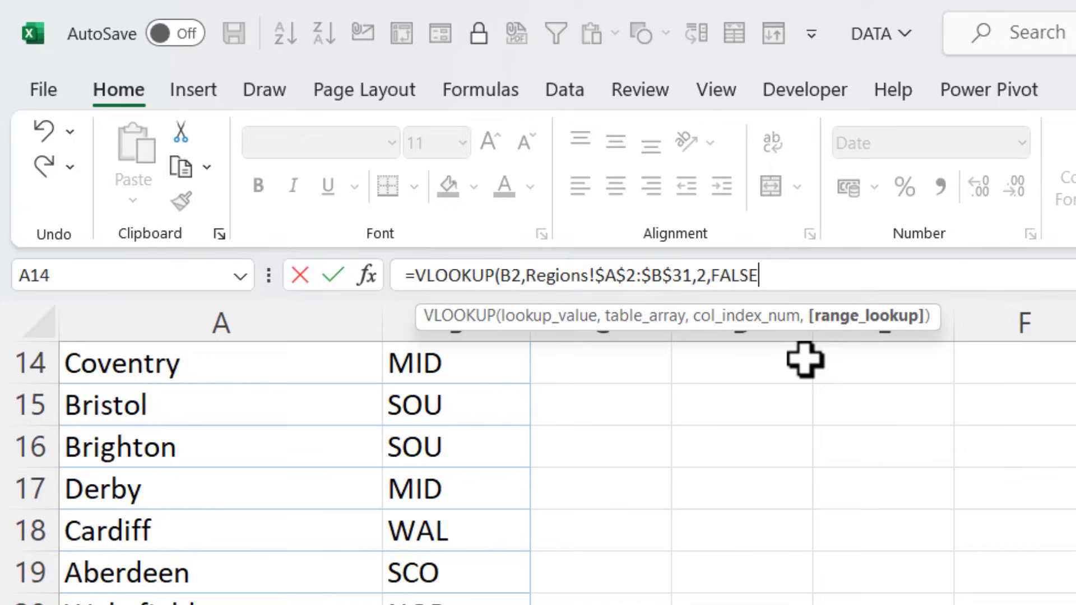
{"action": "double_click", "coordinate": [737, 274]}
{"action": "type", "text": "0"}
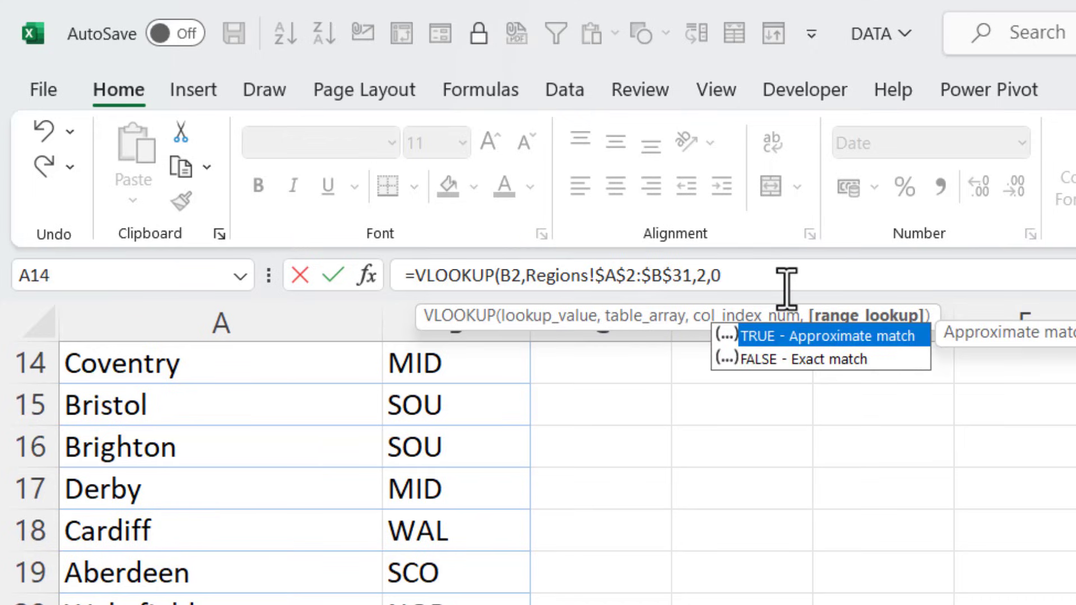
{"action": "type", "text": ")"}
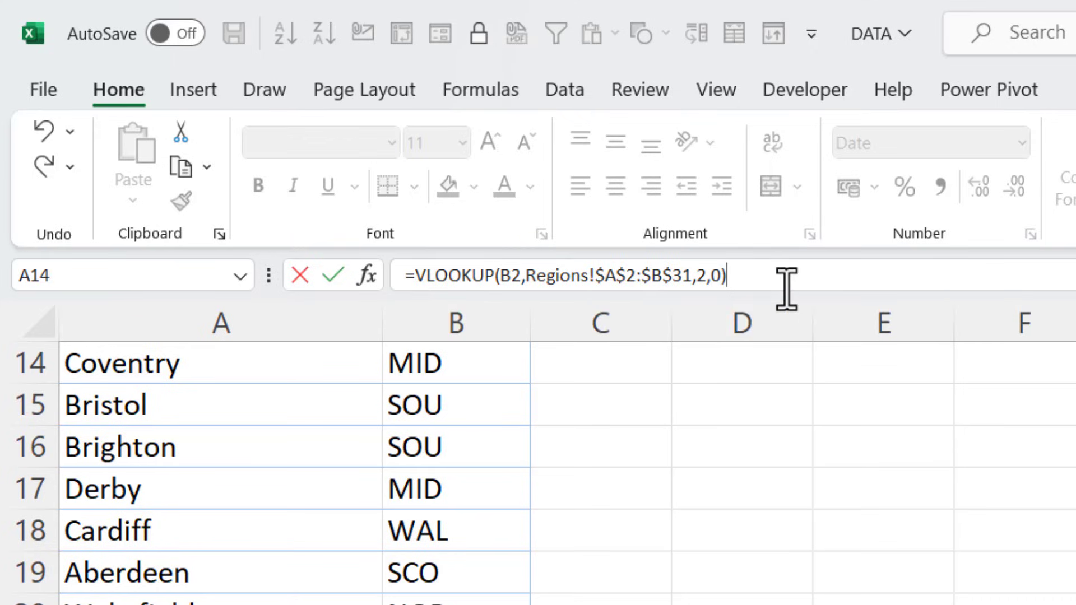
{"action": "key", "text": "Return"}
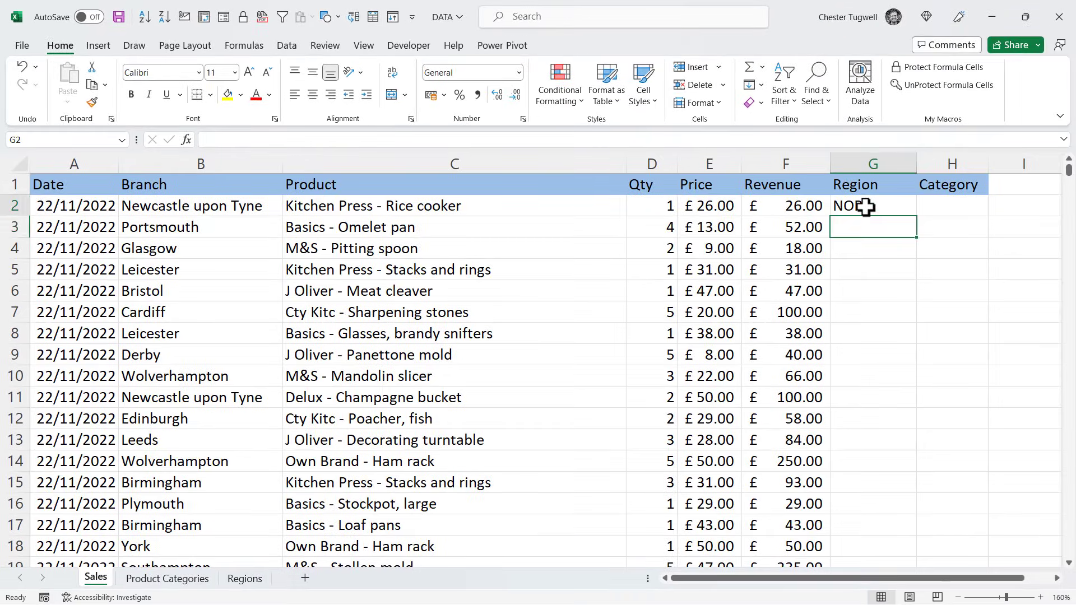
{"action": "left_click", "coordinate": [865, 206]}
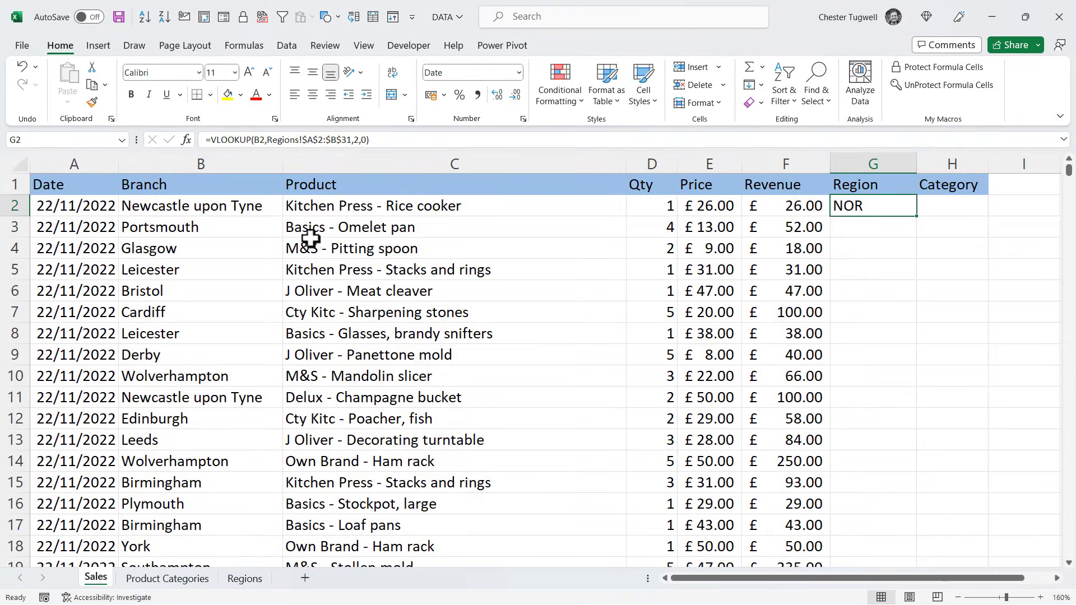
{"action": "double_click", "coordinate": [918, 219]}
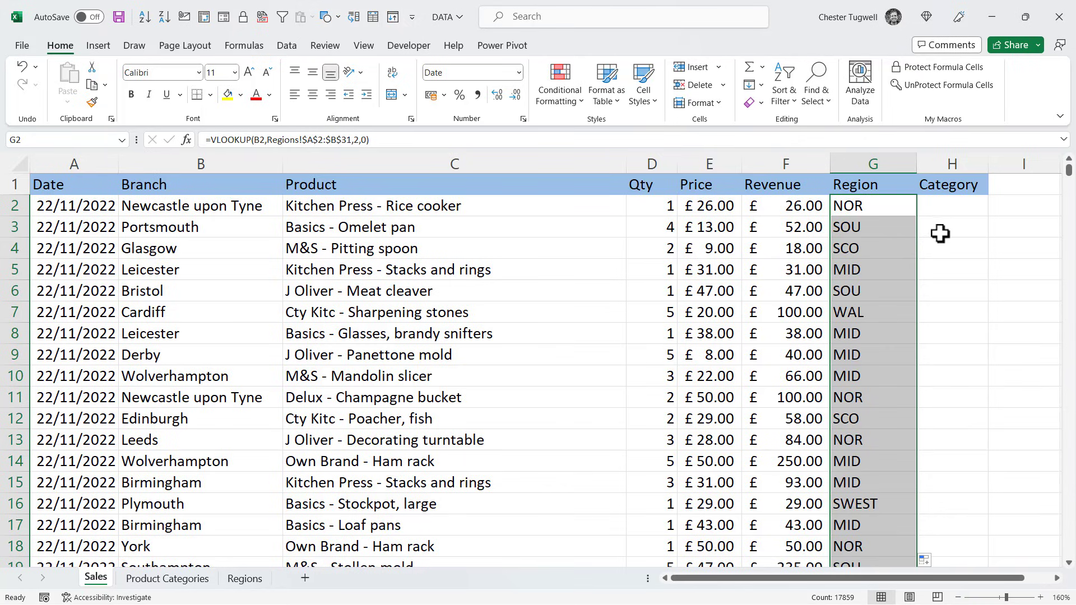
- Start a VLOOKUP formula in H2 that looks up product C2 in the absolute range 'Product Categories'!$A$2:$B$157
{"action": "left_click", "coordinate": [944, 207]}
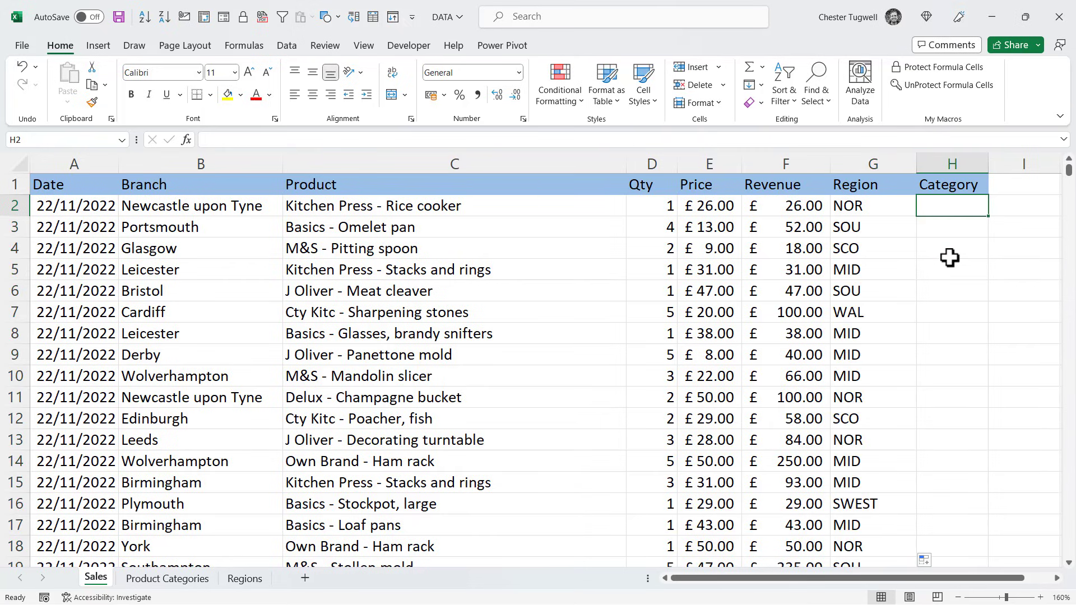
{"action": "type", "text": "=vl"}
{"action": "key", "text": "Tab"}
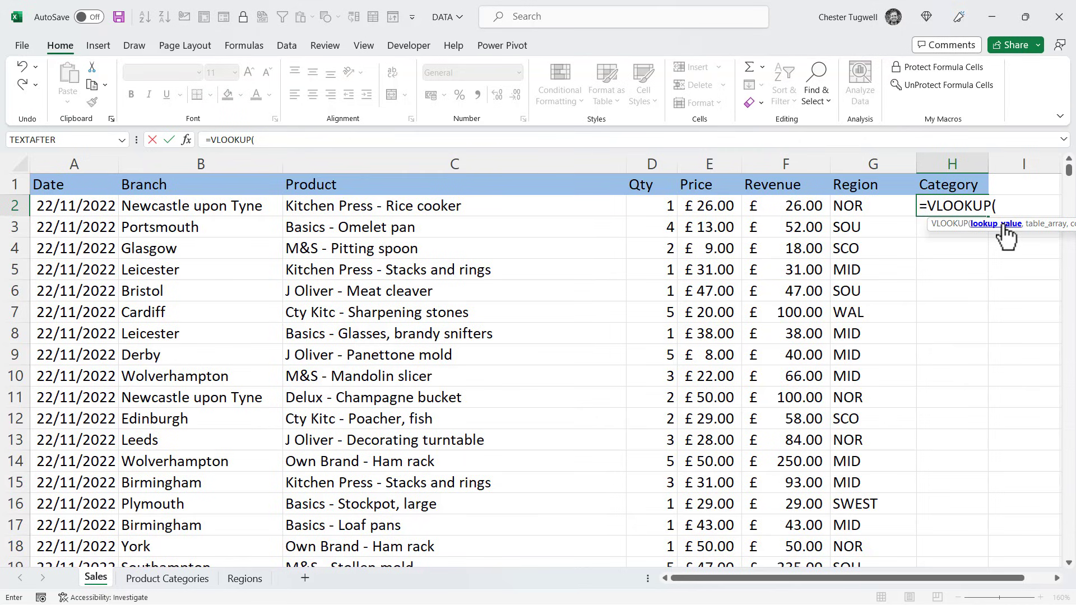
{"action": "left_click", "coordinate": [322, 207]}
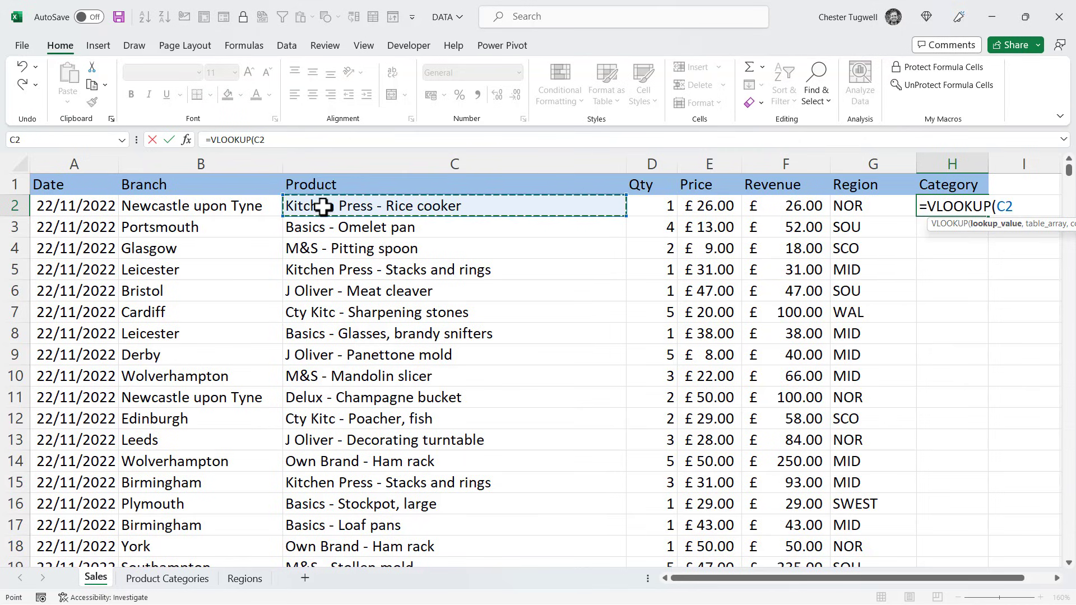
{"action": "type", "text": ","}
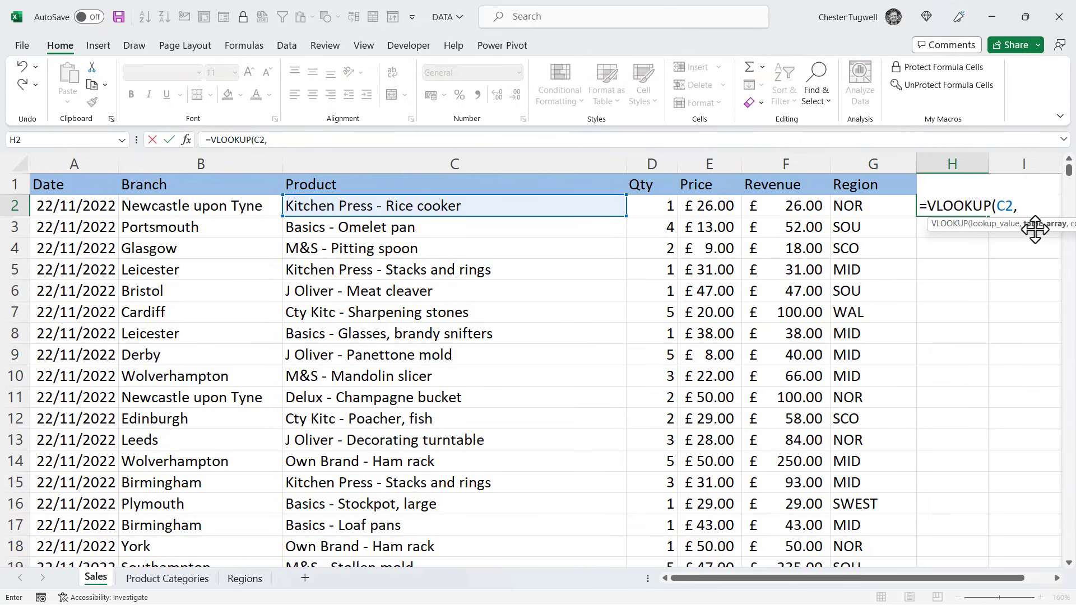
{"action": "left_click", "coordinate": [166, 579]}
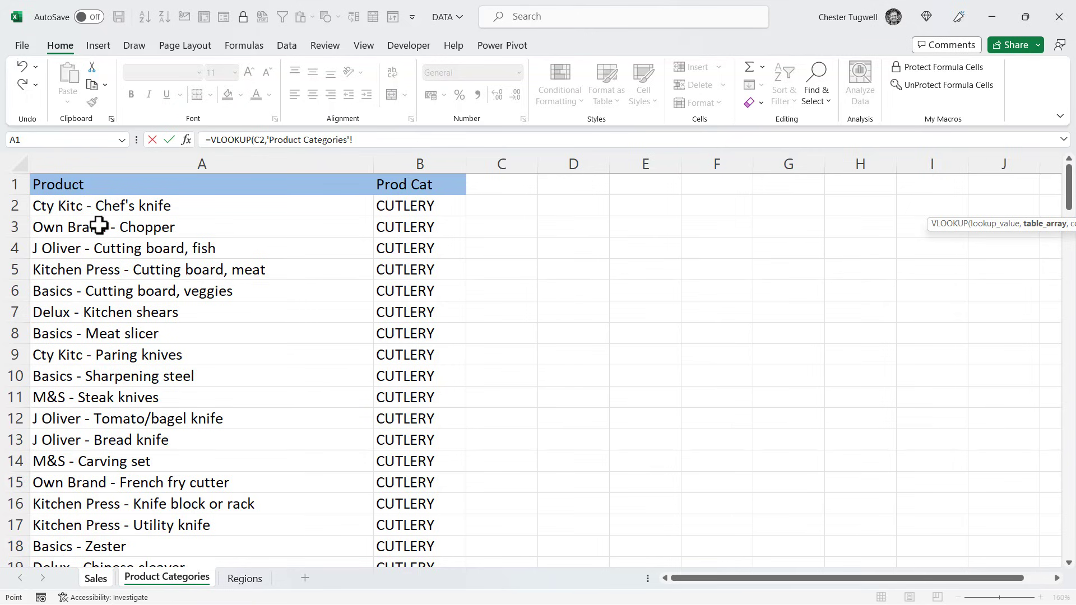
{"action": "left_click_drag", "start_coordinate": [75, 208], "coordinate": [424, 204]}
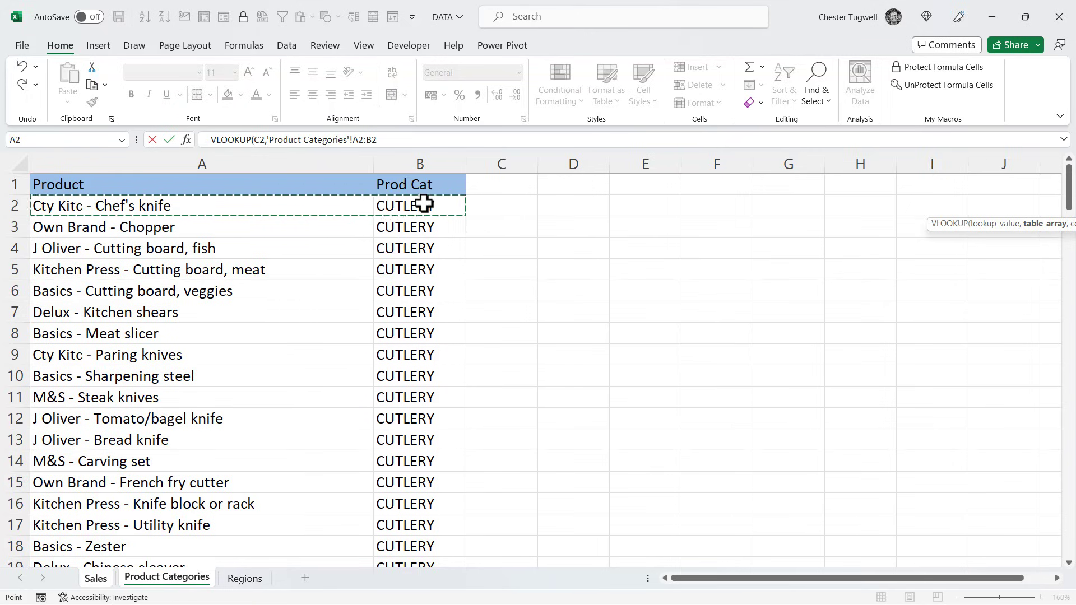
{"action": "key", "text": "ctrl+shift+Down"}
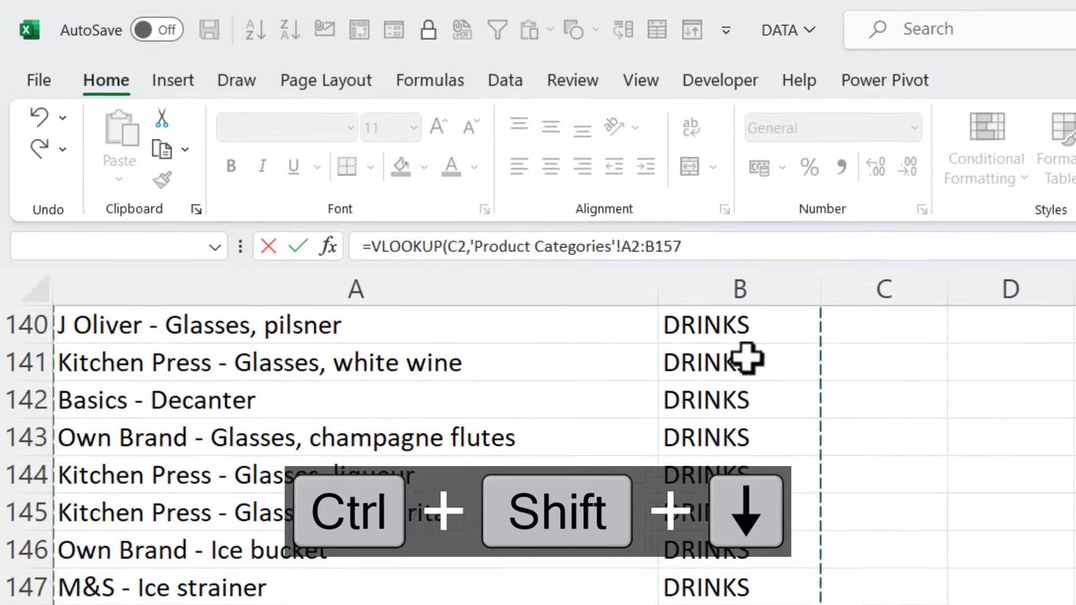
{"action": "key", "text": "F4"}
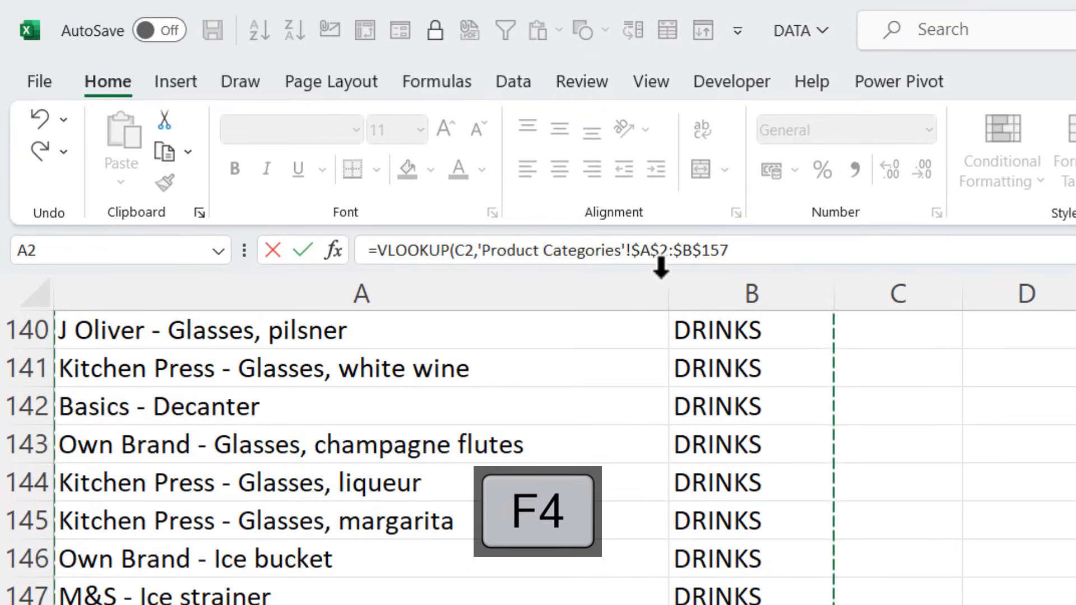
- Complete the H2 VLOOKUP with column index 2 and exact match 0, and fill it down the Category column
{"action": "left_click", "coordinate": [738, 250]}
{"action": "type", "text": ","}
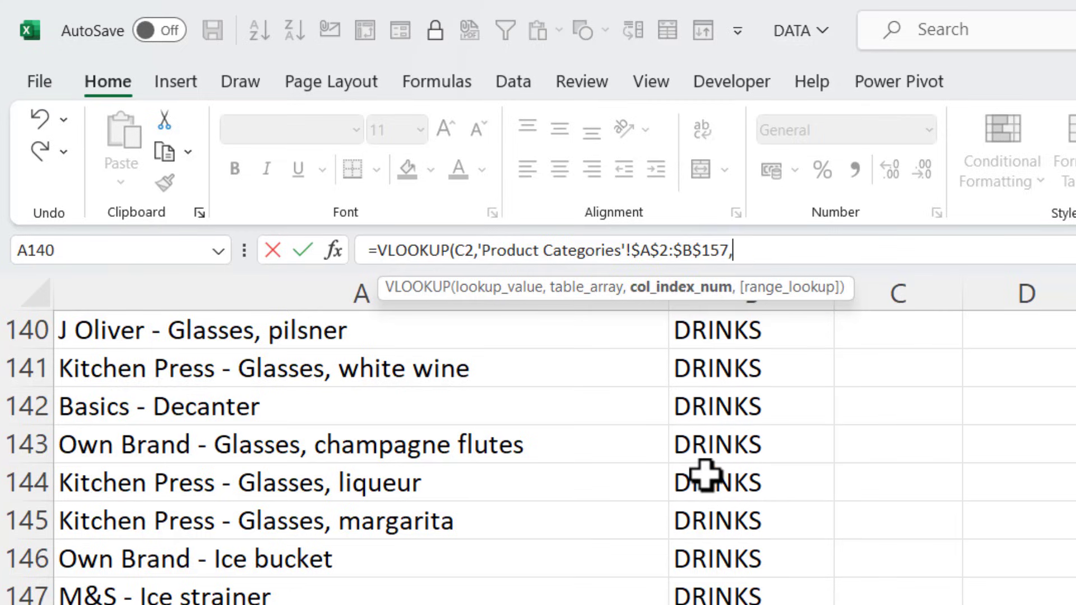
{"action": "type", "text": "2"}
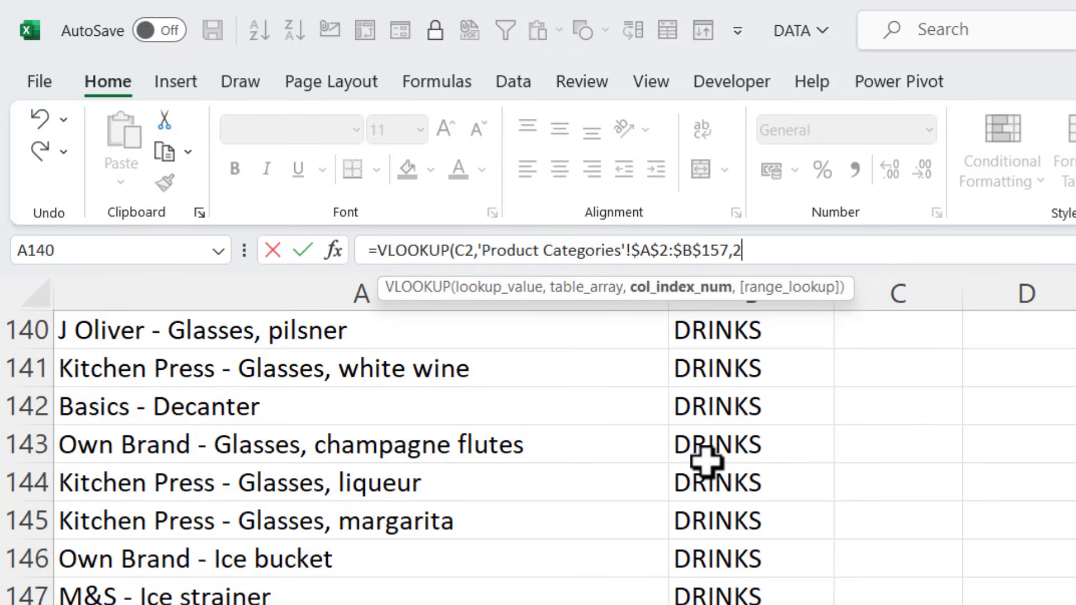
{"action": "type", "text": ","}
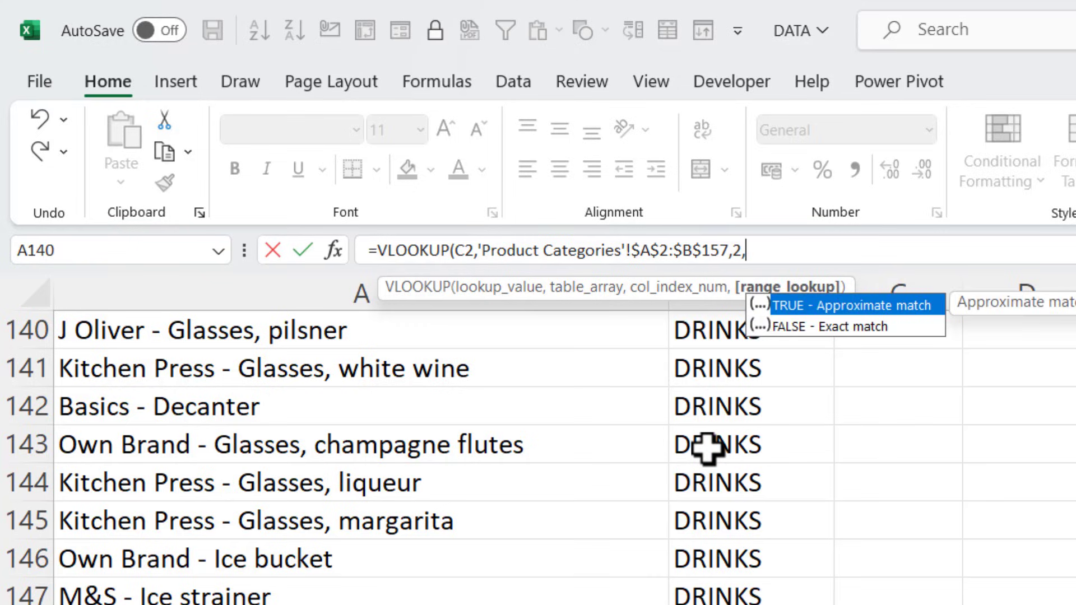
{"action": "type", "text": "0)"}
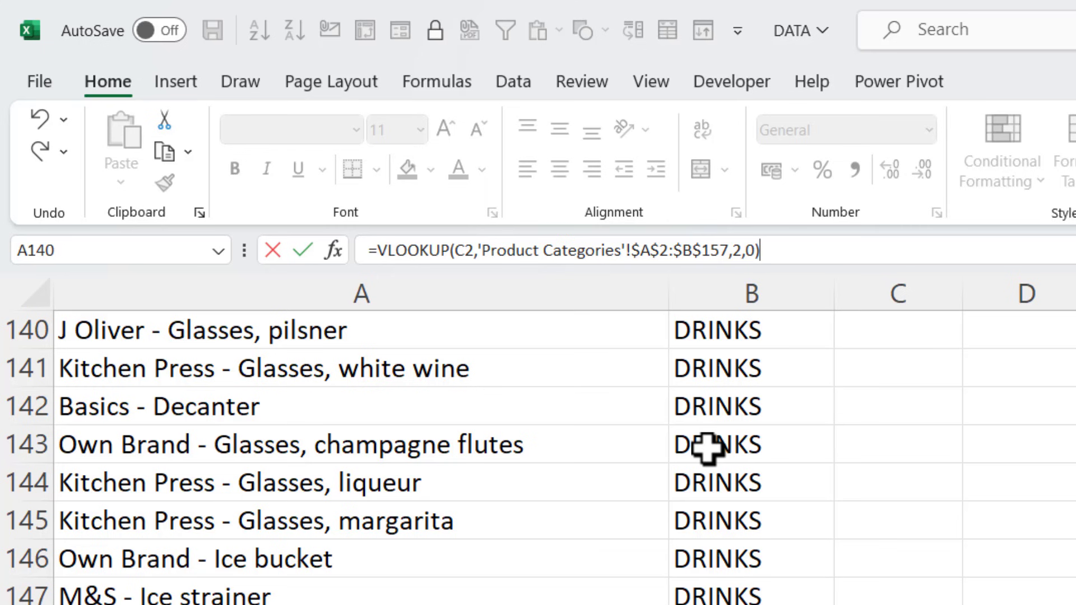
{"action": "key", "text": "Return"}
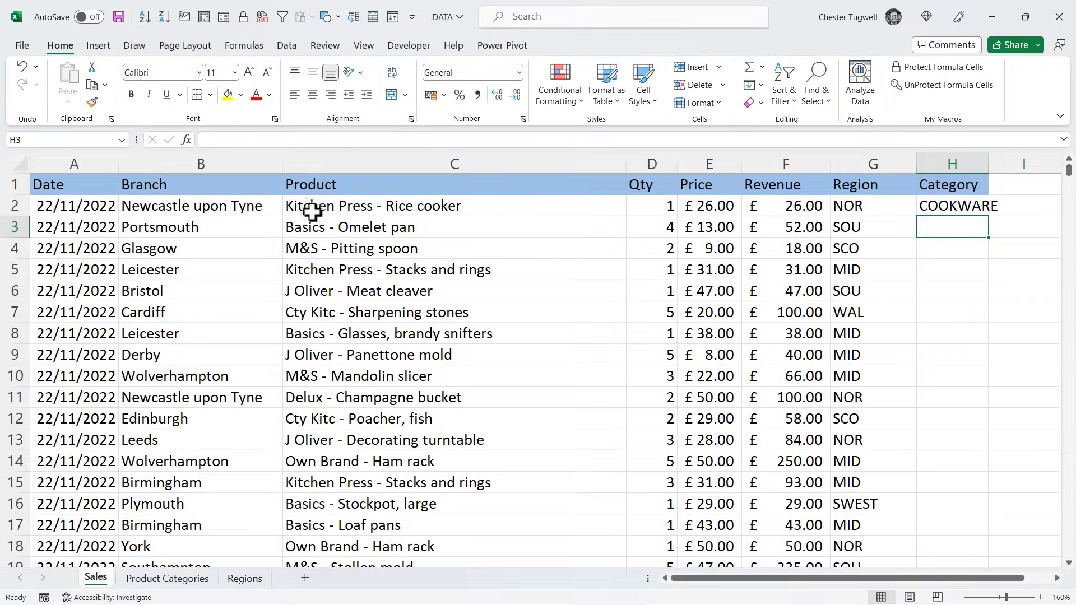
{"action": "left_click", "coordinate": [972, 205]}
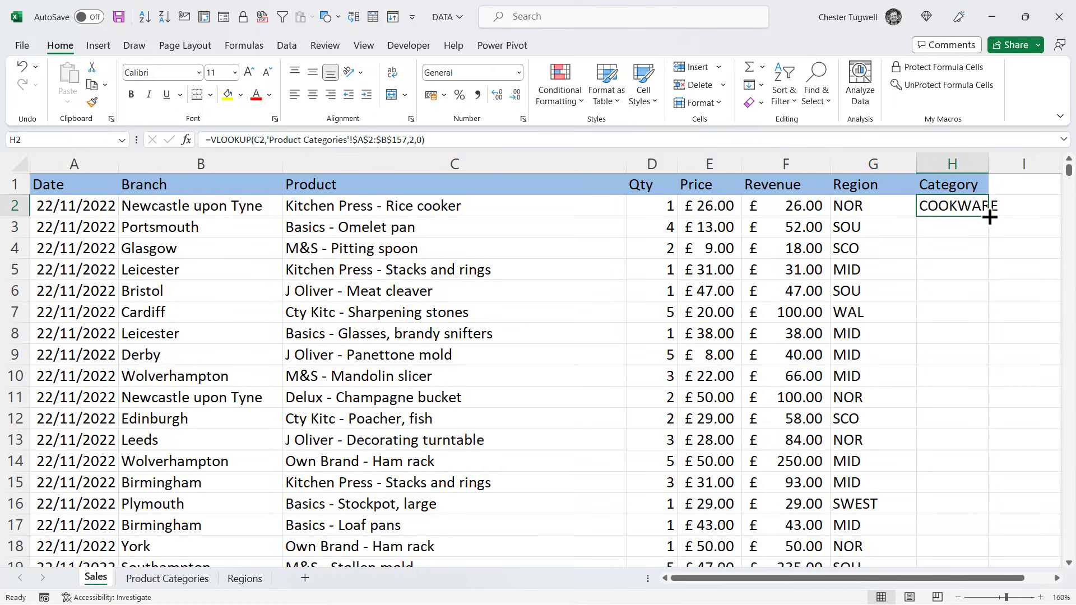
{"action": "double_click", "coordinate": [989, 217]}
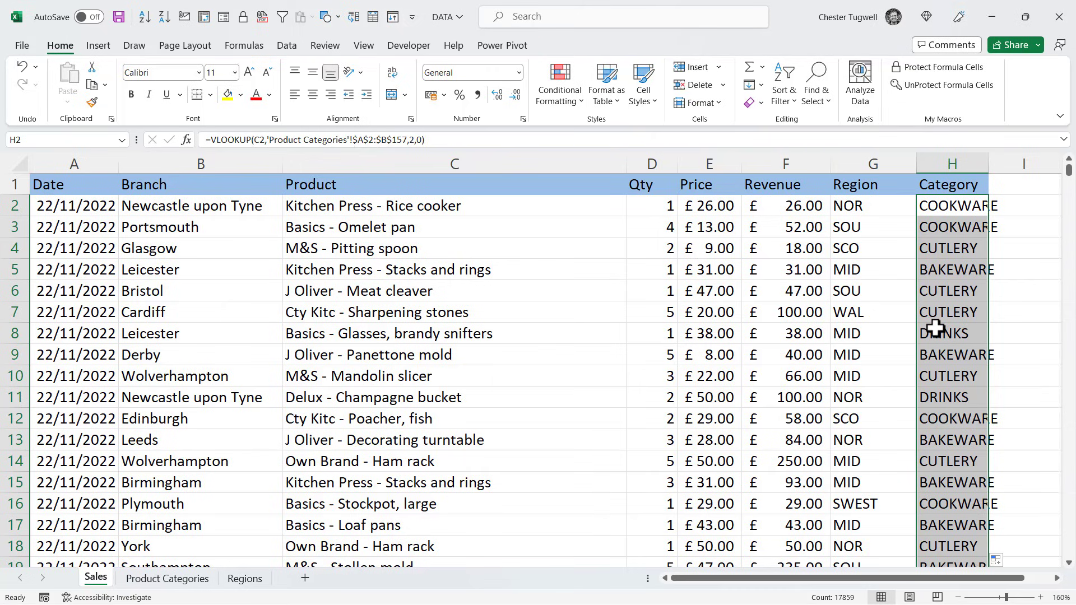
- Clear all the lookup formulas under the Region and Category headers, from G2 down to H17860
{"action": "left_click", "coordinate": [875, 208]}
{"action": "left_click_drag", "start_coordinate": [876, 208], "coordinate": [950, 204]}
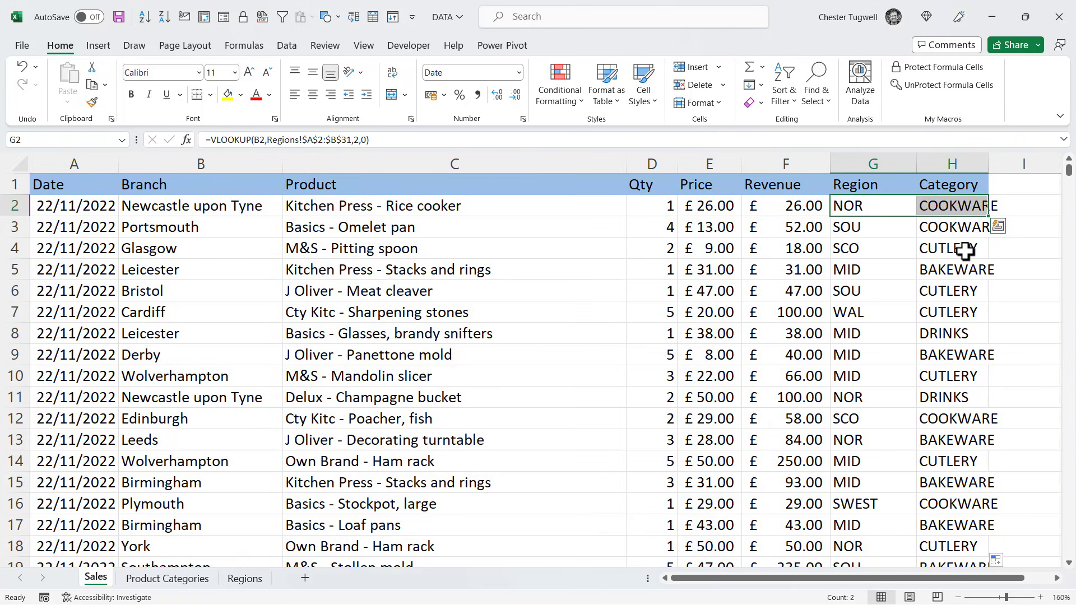
{"action": "key", "text": "ctrl+shift+Down"}
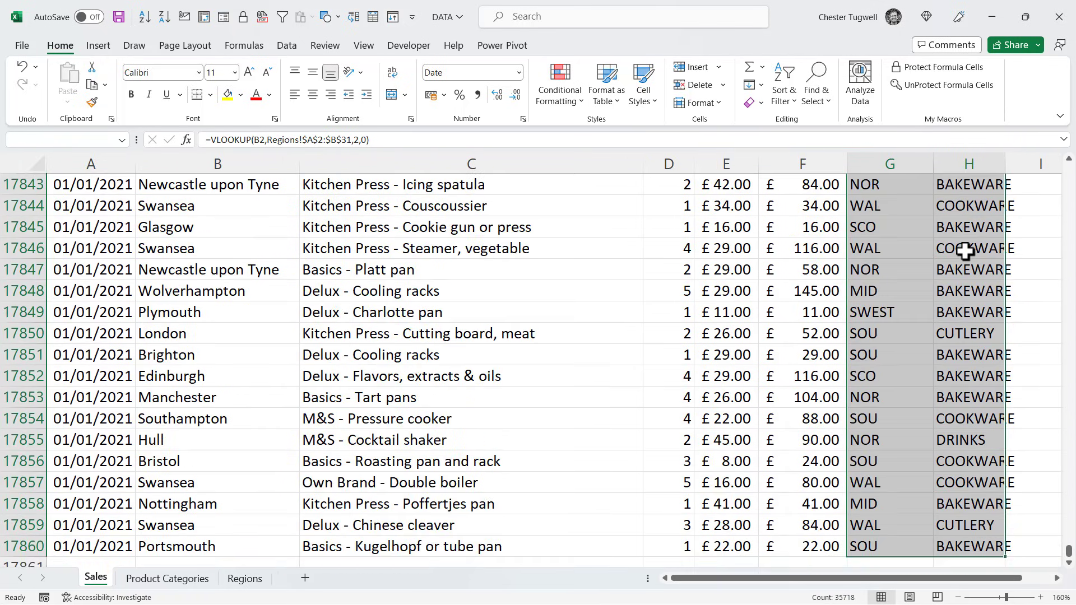
{"action": "key", "text": "Delete"}
{"action": "left_click", "coordinate": [869, 205]}
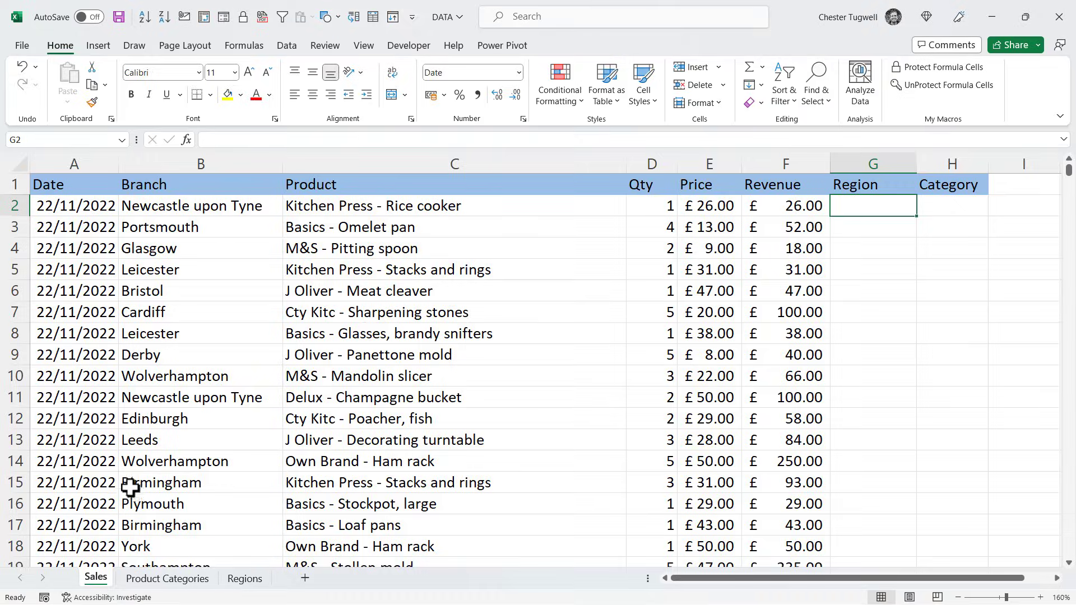
- Name the whole branch and region table on the Regions sheet, including its headers, as the range Region
{"action": "left_click", "coordinate": [242, 583]}
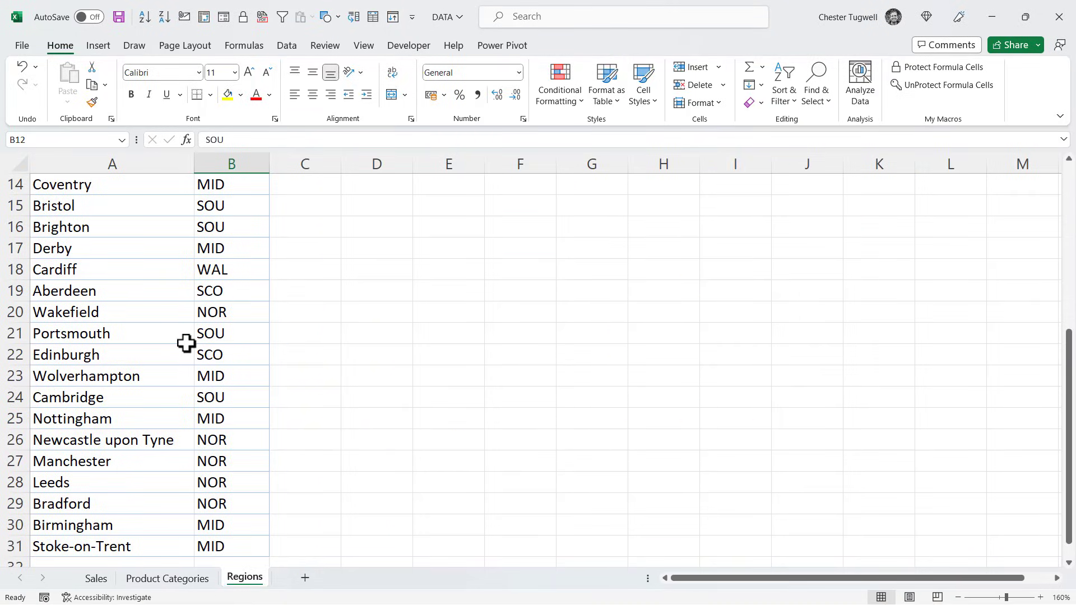
{"action": "scroll", "coordinate": [186, 342], "scroll_direction": "up", "scroll_amount": 5}
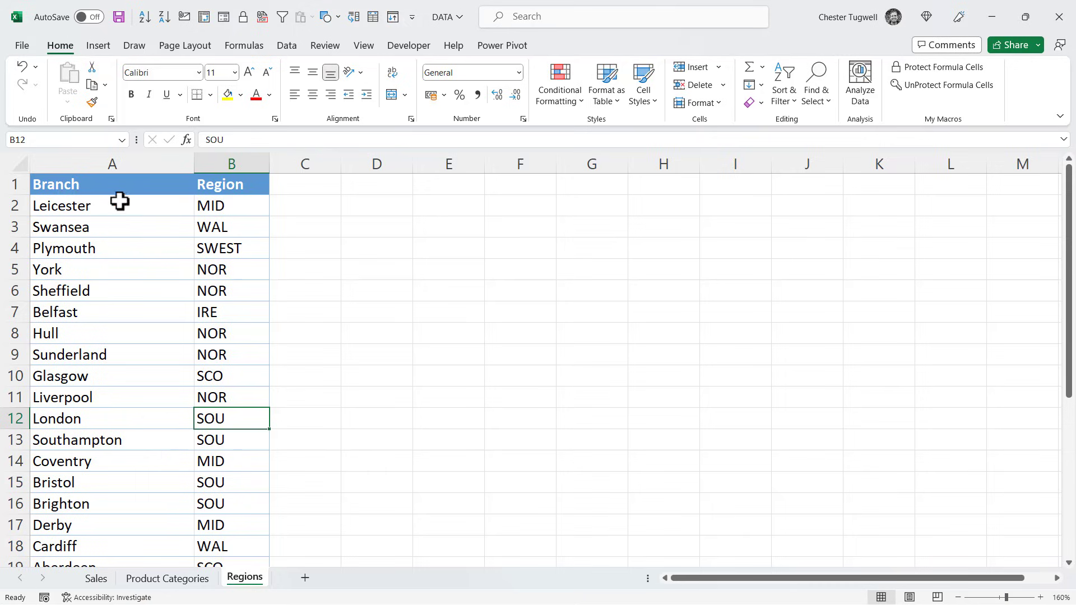
{"action": "left_click", "coordinate": [118, 247]}
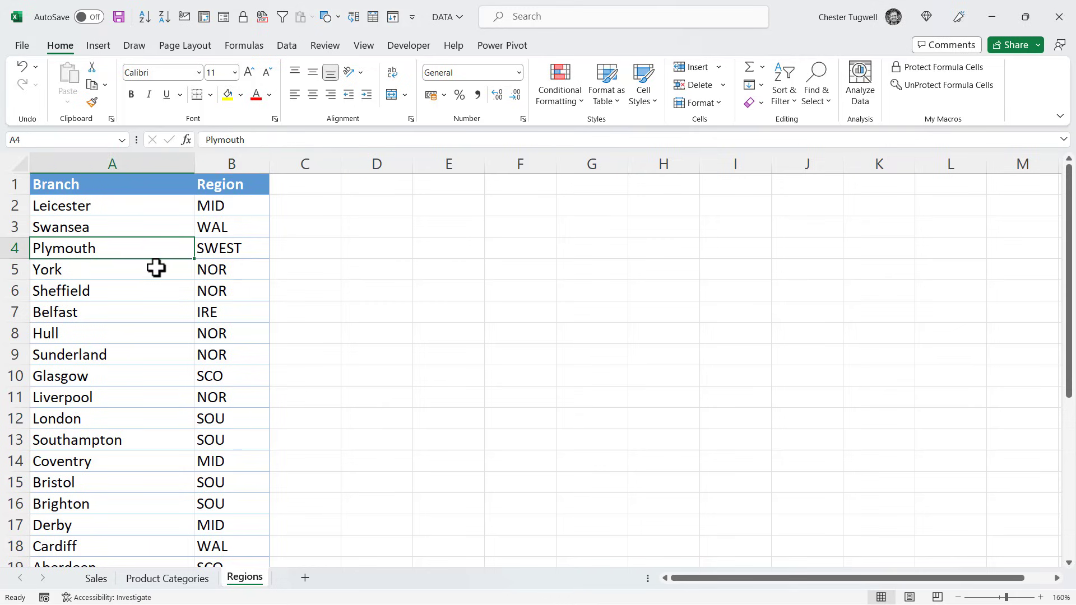
{"action": "key", "text": "ctrl+a"}
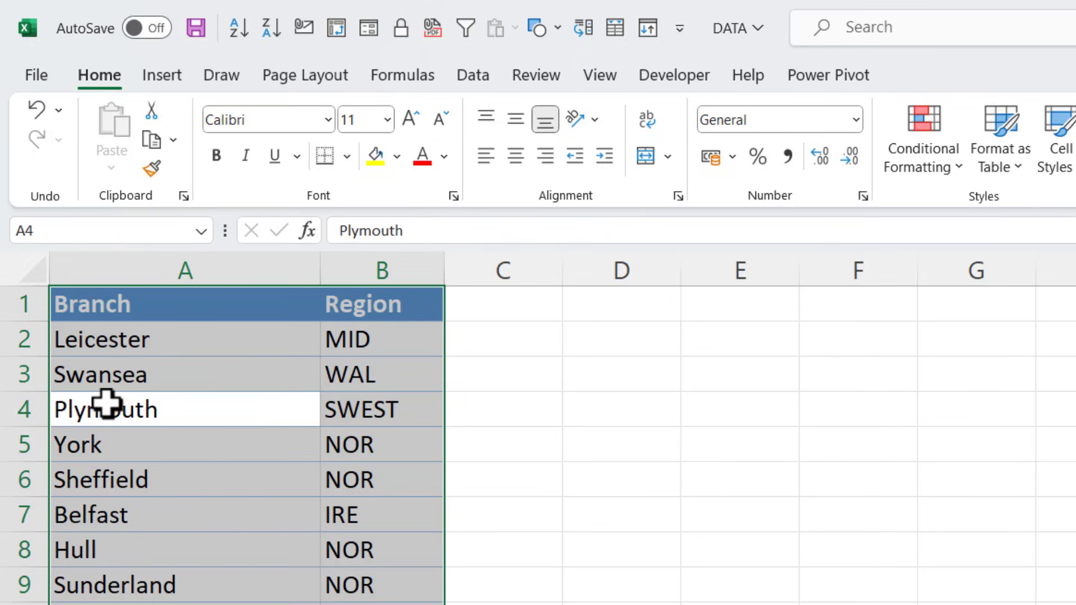
{"action": "left_click", "coordinate": [55, 232]}
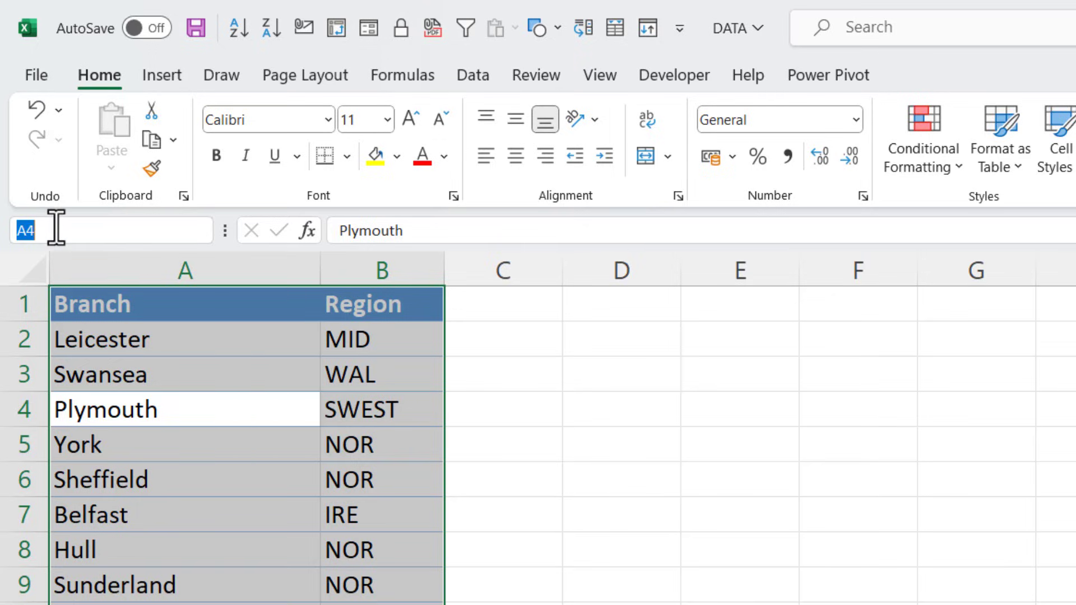
{"action": "type", "text": "Region"}
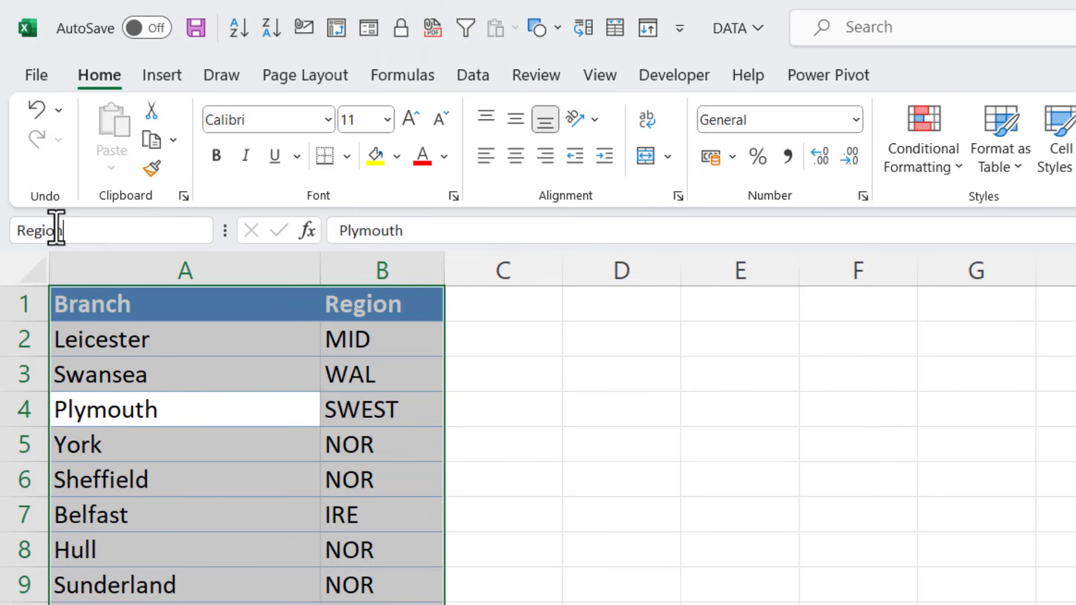
{"action": "key", "text": "Return"}
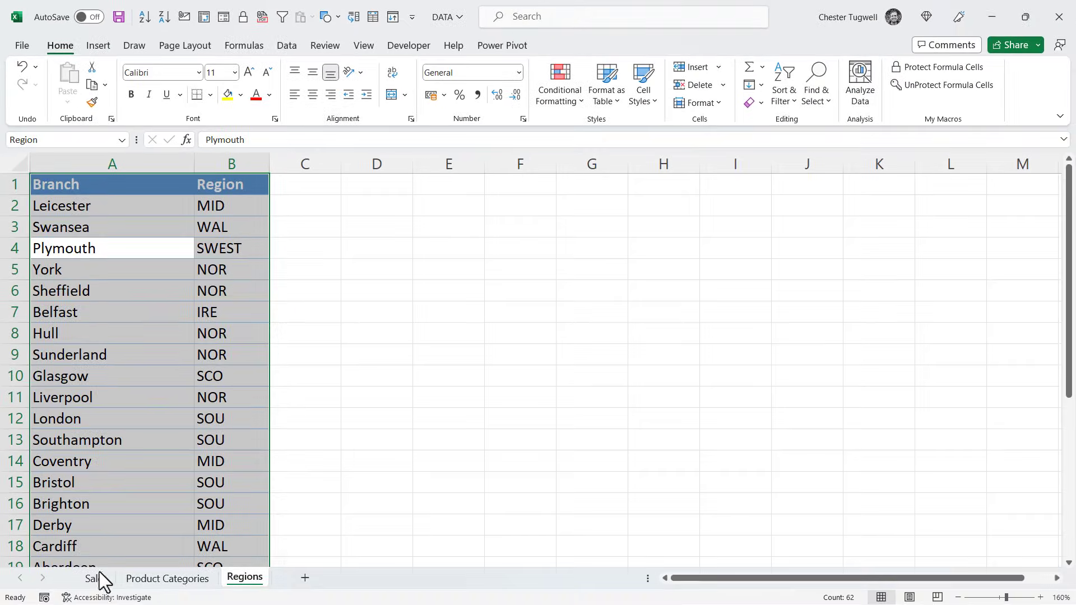
- Start a VLOOKUP formula in G2 of the Sales sheet that looks up branch B2 in the named range Region
{"action": "left_click", "coordinate": [94, 578]}
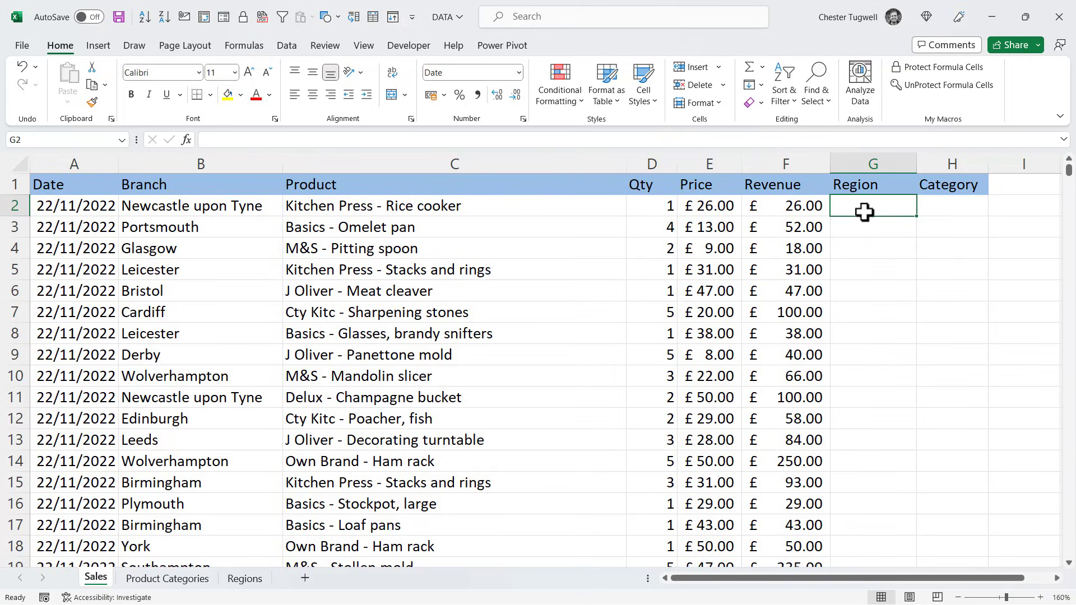
{"action": "type", "text": "=vl"}
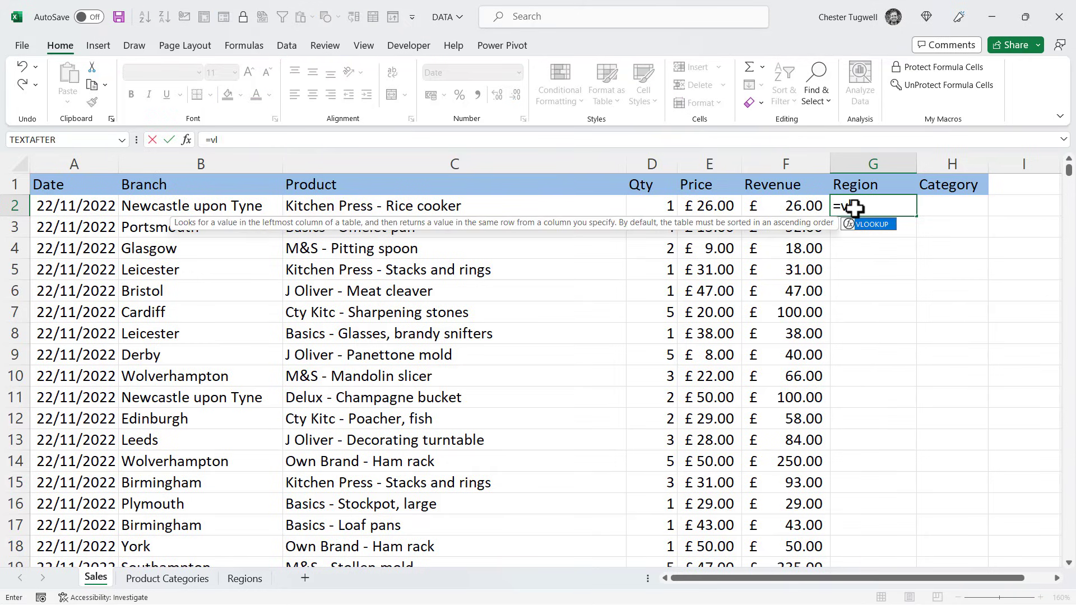
{"action": "key", "text": "Tab"}
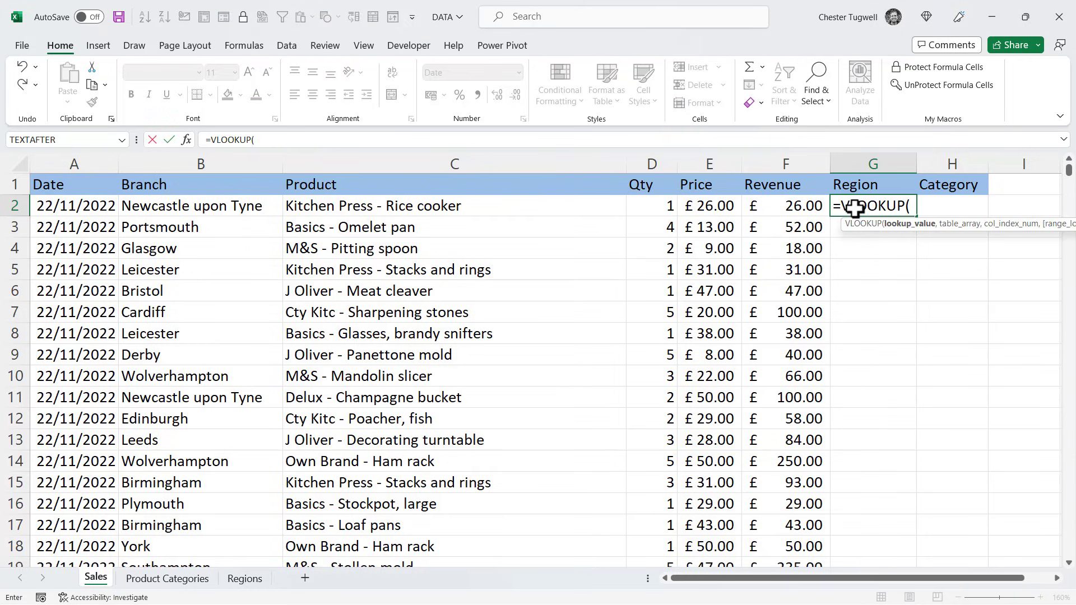
{"action": "left_click", "coordinate": [187, 205]}
{"action": "type", "text": ","}
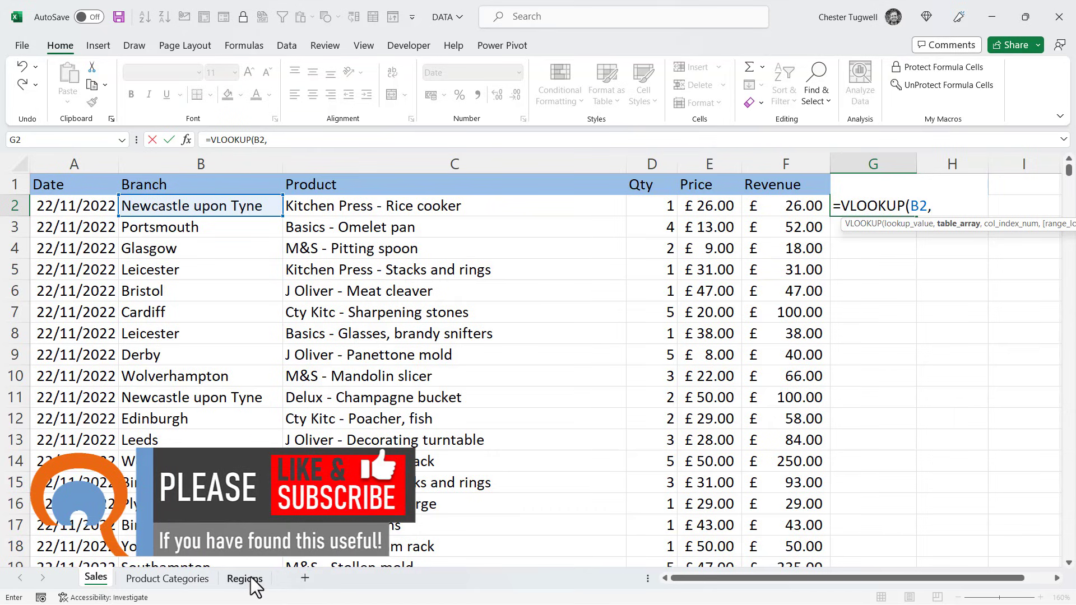
{"action": "type", "text": "re"}
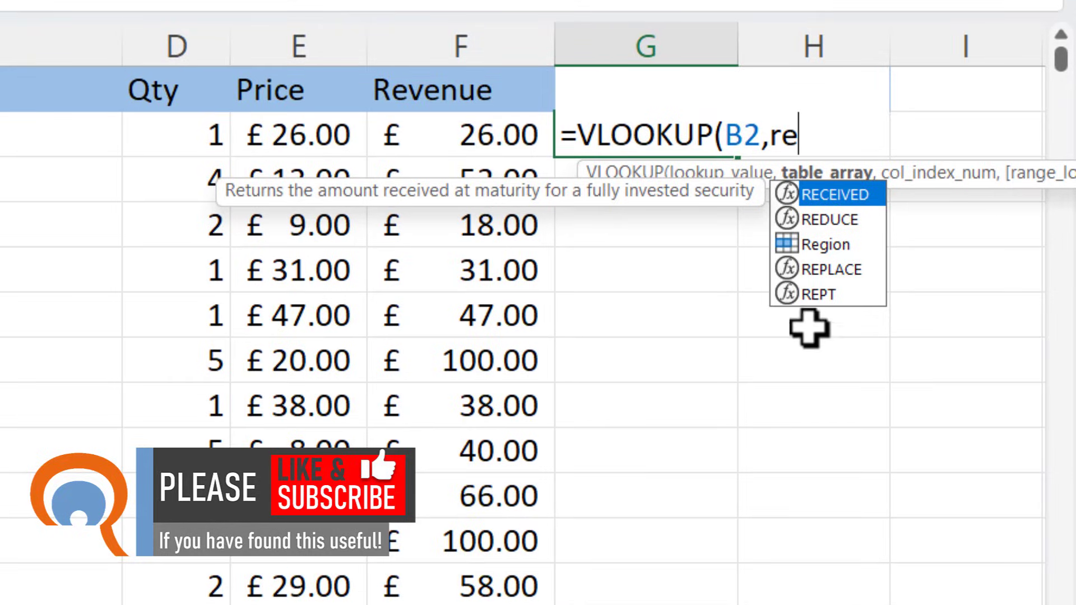
{"action": "double_click", "coordinate": [823, 245]}
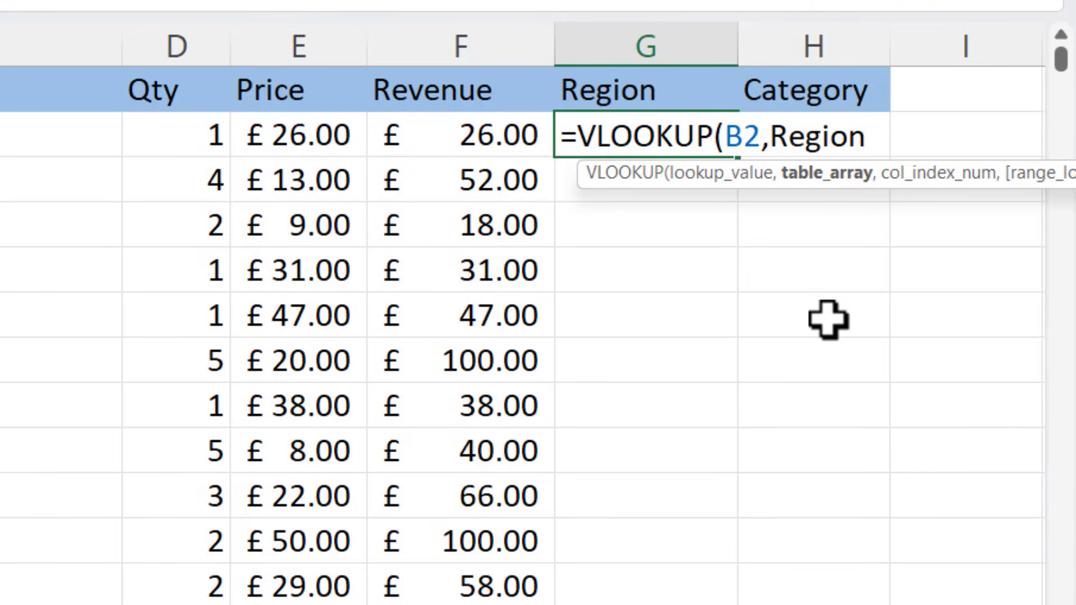
- Complete the G2 VLOOKUP with column index 2 and exact match 0
{"action": "type", "text": ","}
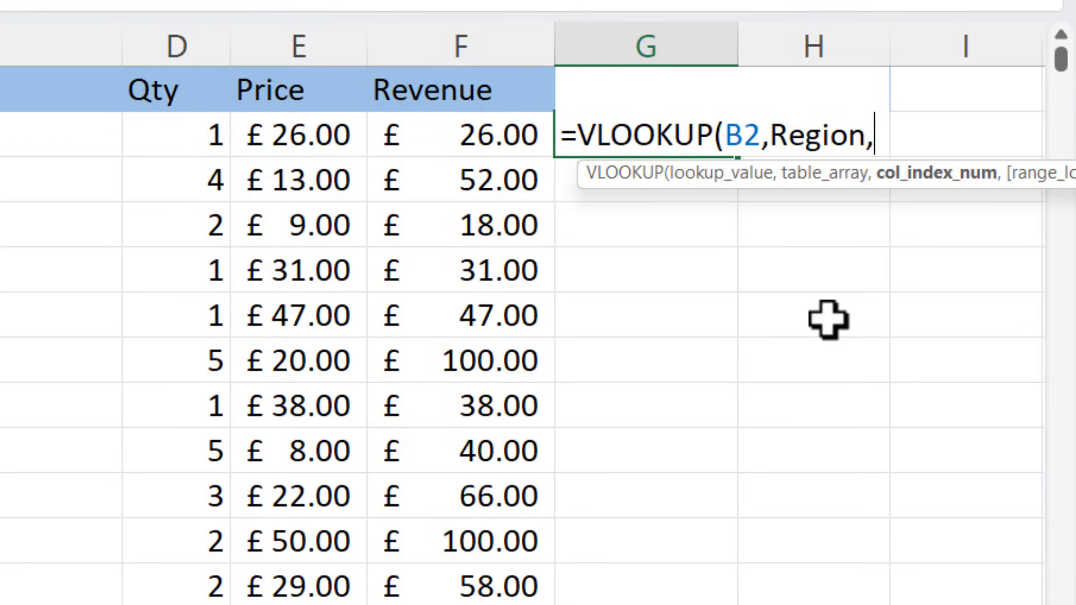
{"action": "type", "text": "2"}
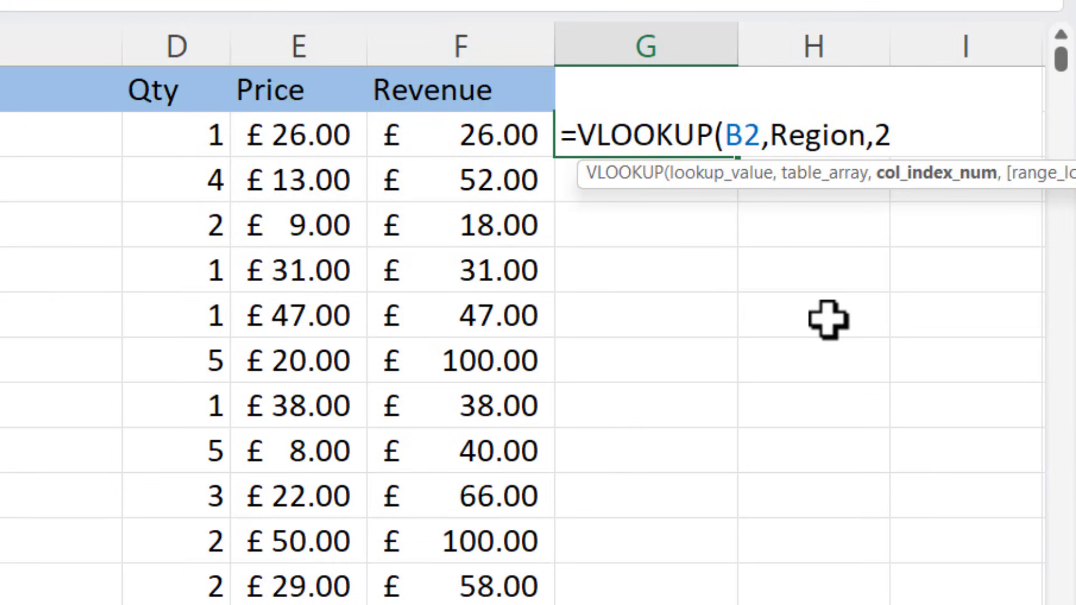
{"action": "type", "text": ","}
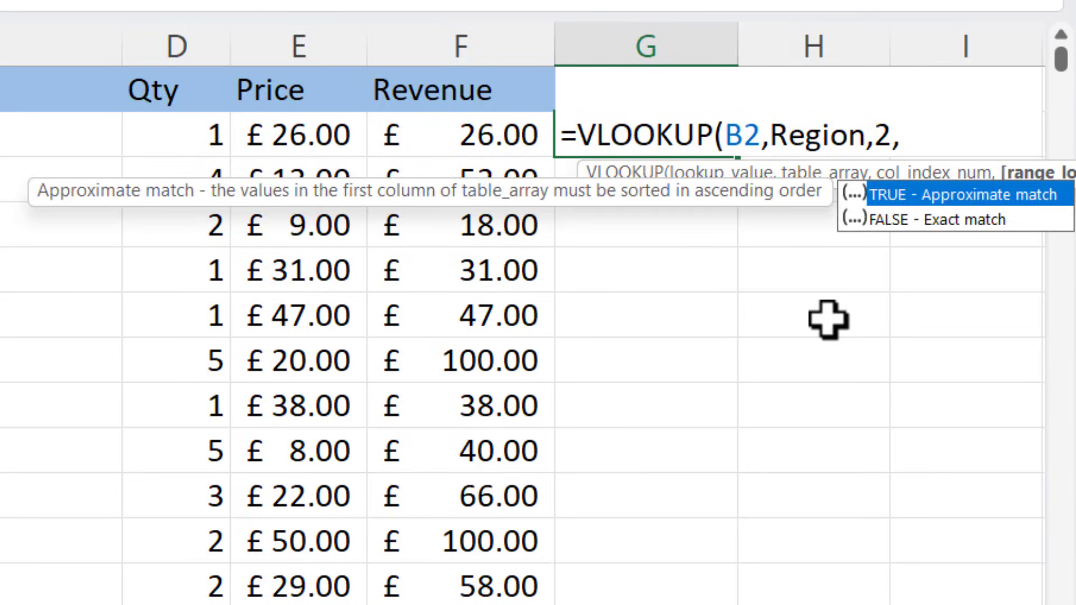
{"action": "type", "text": "0)"}
{"action": "key", "text": "ctrl+Return"}
{"action": "key", "text": "Return"}
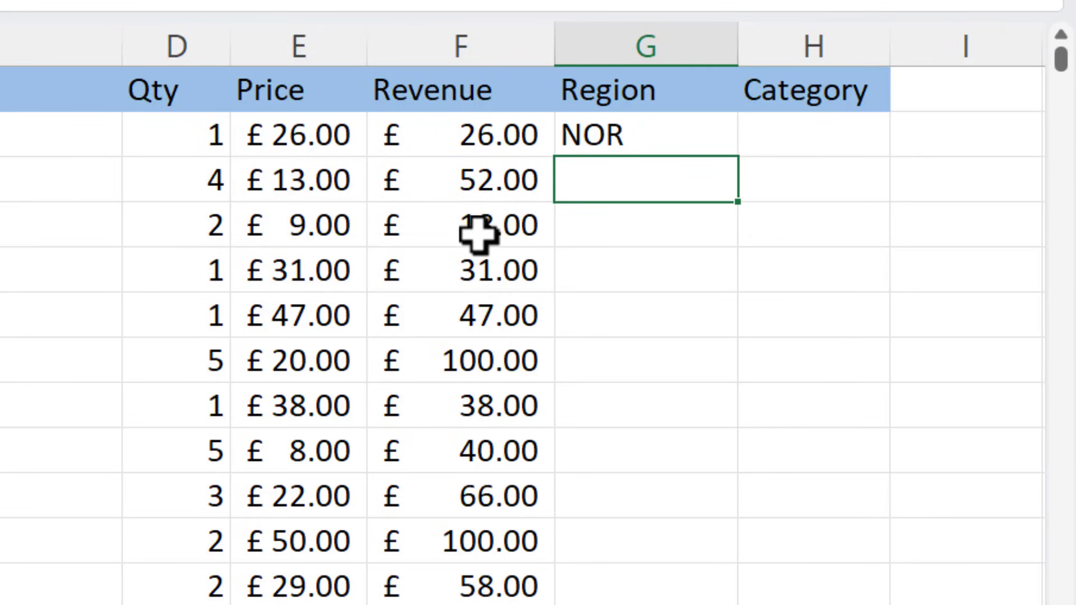
- Fill the G2 region lookup down the whole Region column of the Sales sheet
{"action": "left_click", "coordinate": [652, 142]}
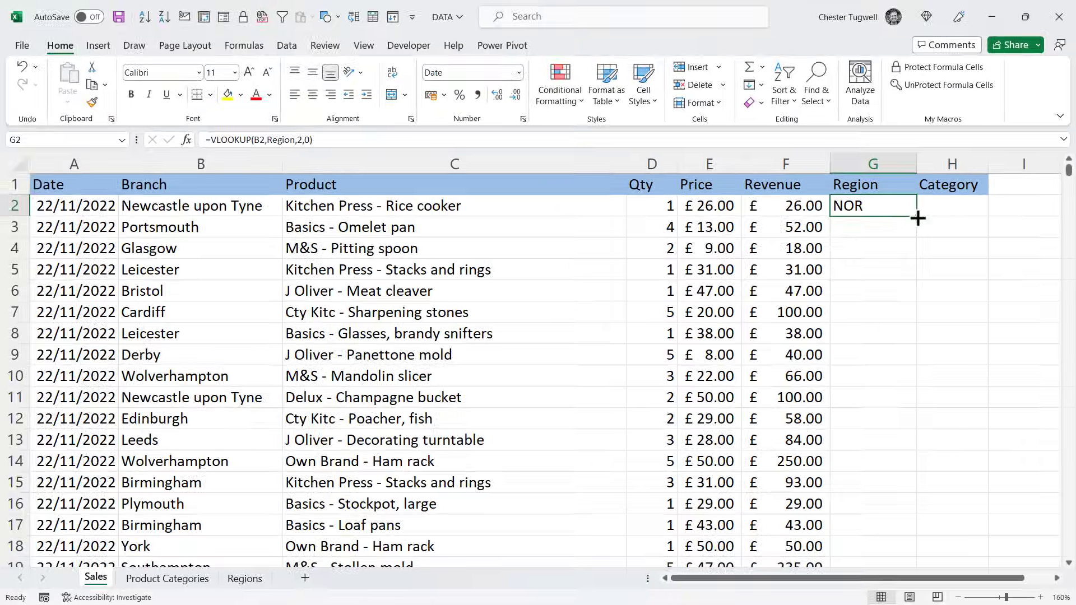
{"action": "double_click", "coordinate": [917, 218]}
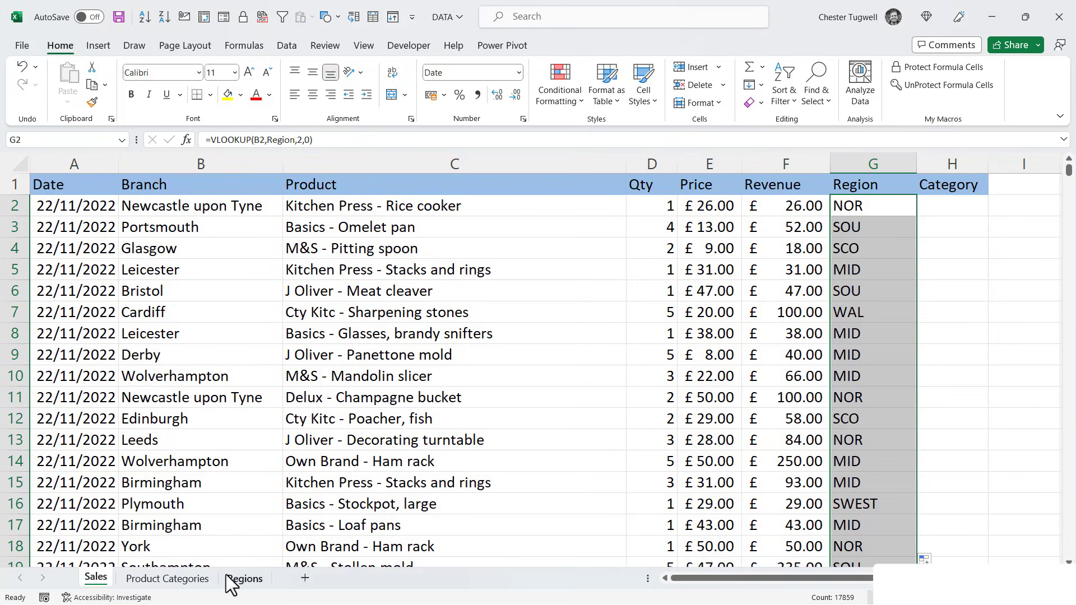
- Name the whole product and category table on the Product Categories sheet, including its headers, as the range Categories
{"action": "left_click", "coordinate": [203, 578]}
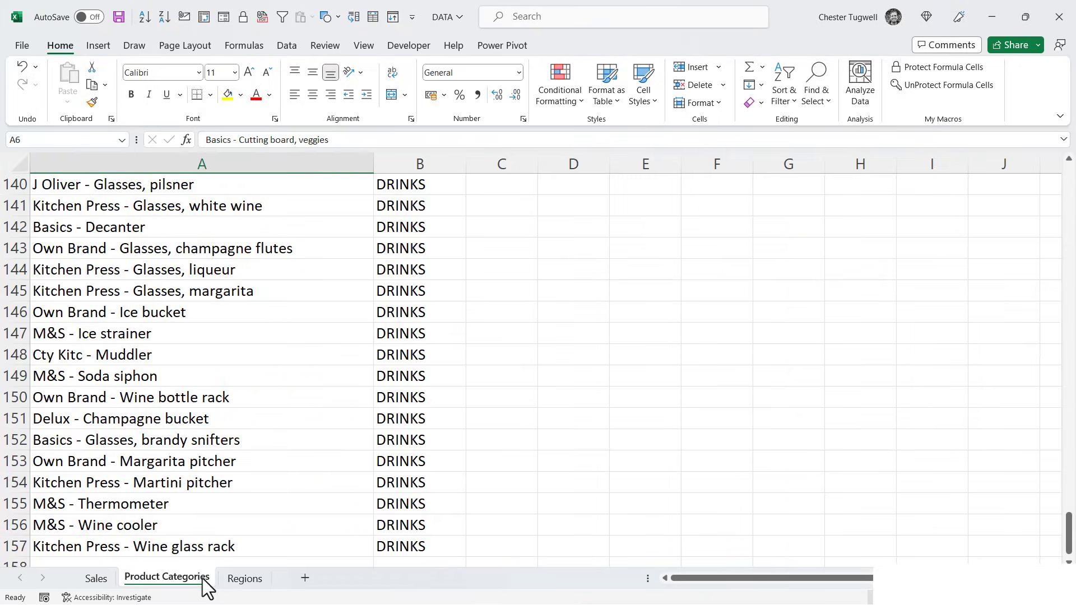
{"action": "left_click", "coordinate": [206, 278]}
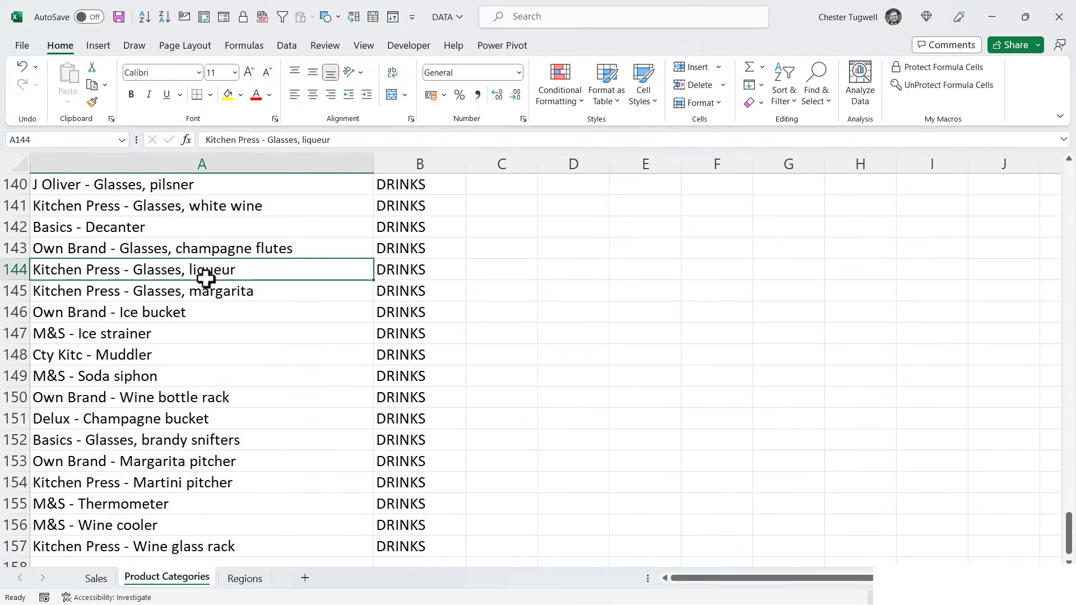
{"action": "key", "text": "ctrl+Home"}
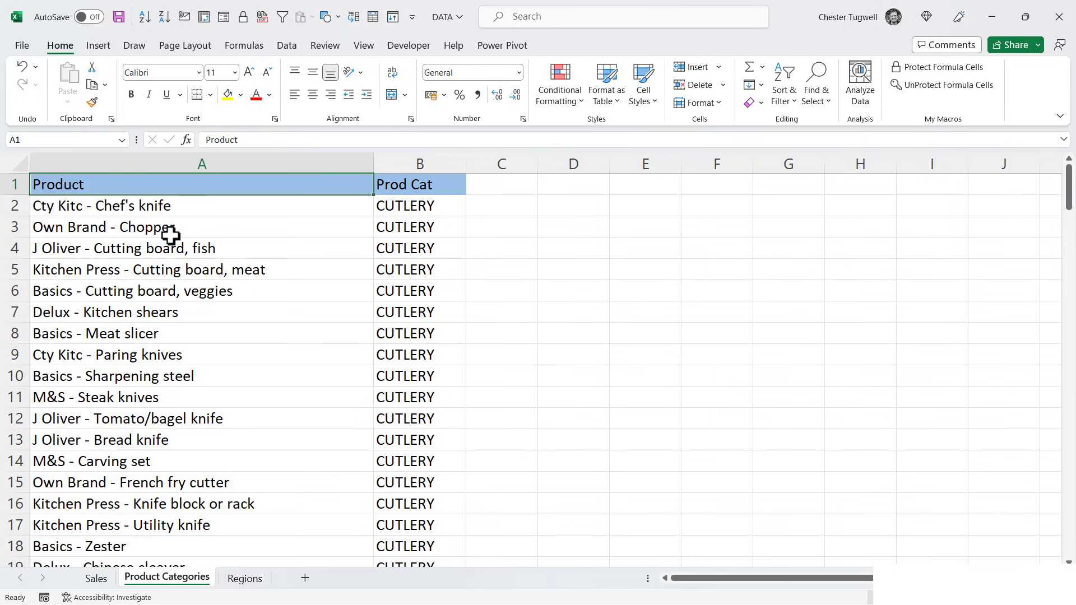
{"action": "key", "text": "ctrl+a"}
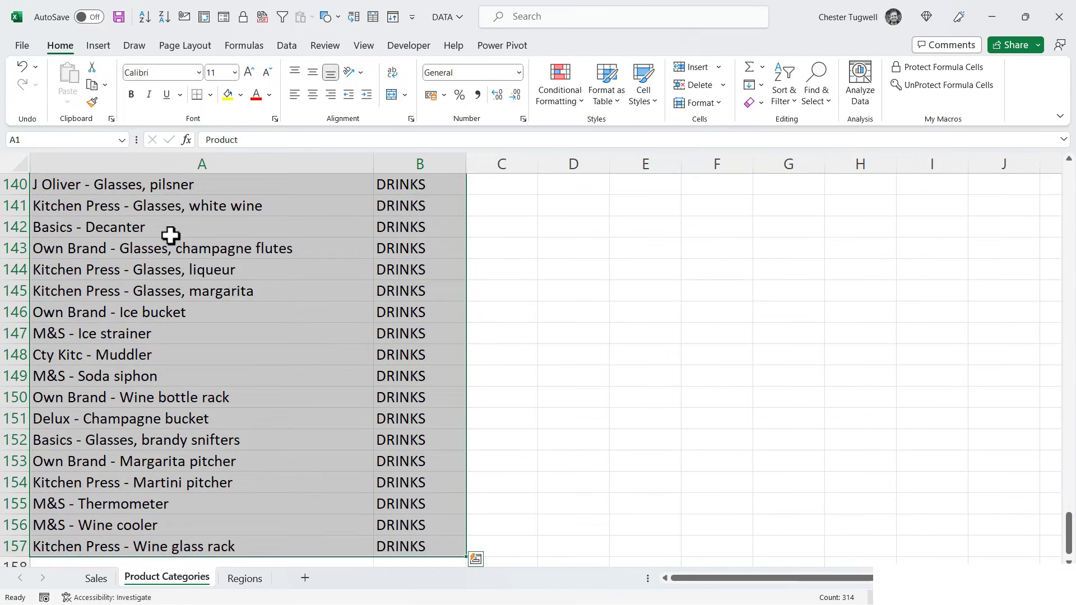
{"action": "key", "text": "ctrl+BackSpace"}
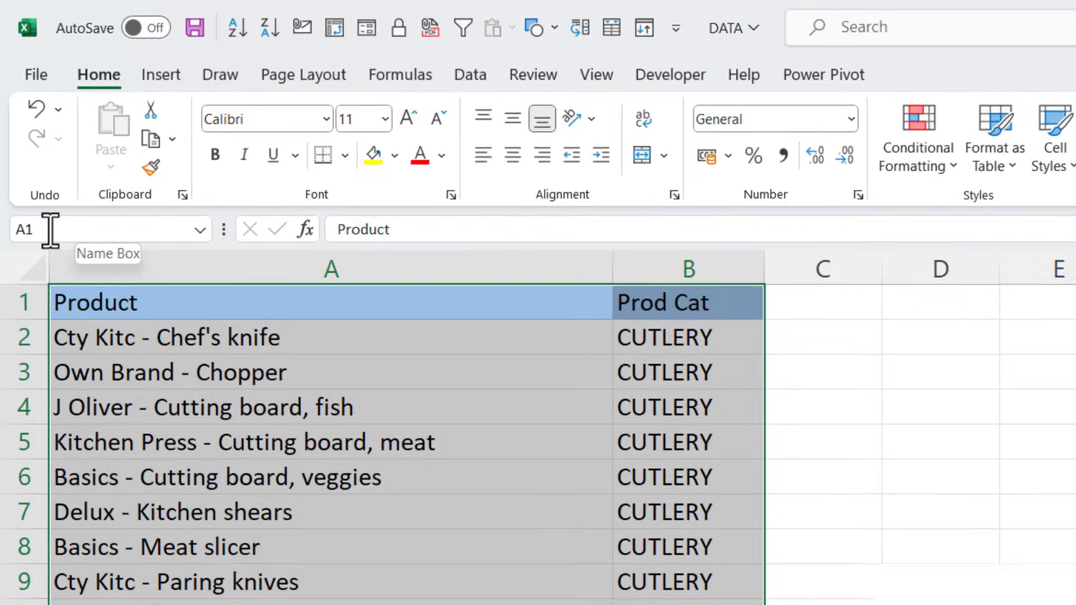
{"action": "left_click", "coordinate": [37, 169]}
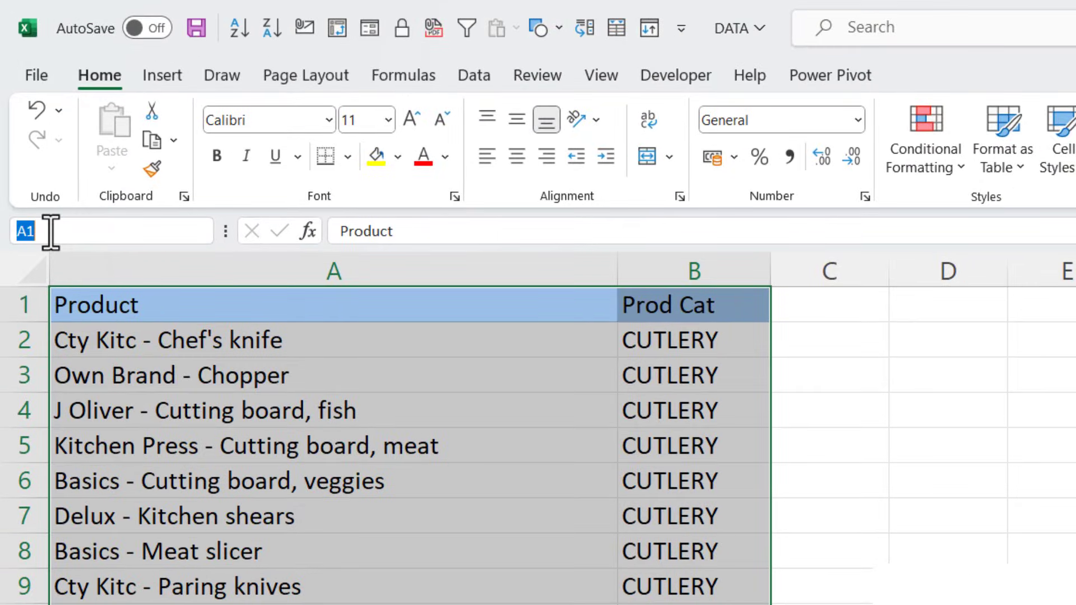
{"action": "type", "text": "Categories"}
{"action": "key", "text": "Return"}
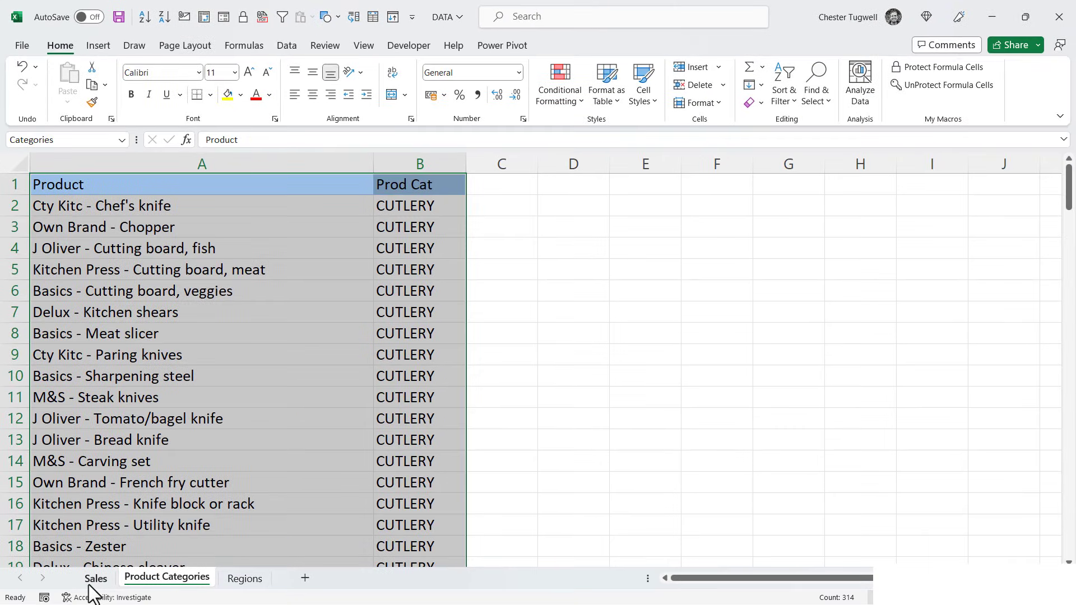
- Start a VLOOKUP formula in H2 of the Sales sheet that looks up product C2 in the named range Categories
{"action": "left_click", "coordinate": [93, 579]}
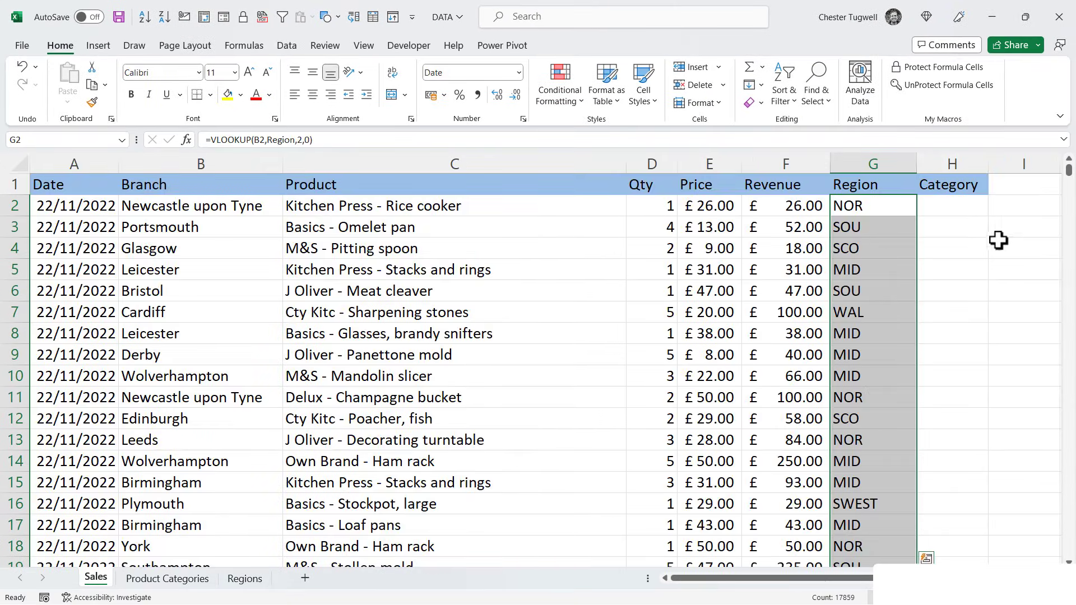
{"action": "left_click", "coordinate": [947, 208]}
{"action": "left_click", "coordinate": [1057, 578]}
{"action": "left_click", "coordinate": [1057, 579]}
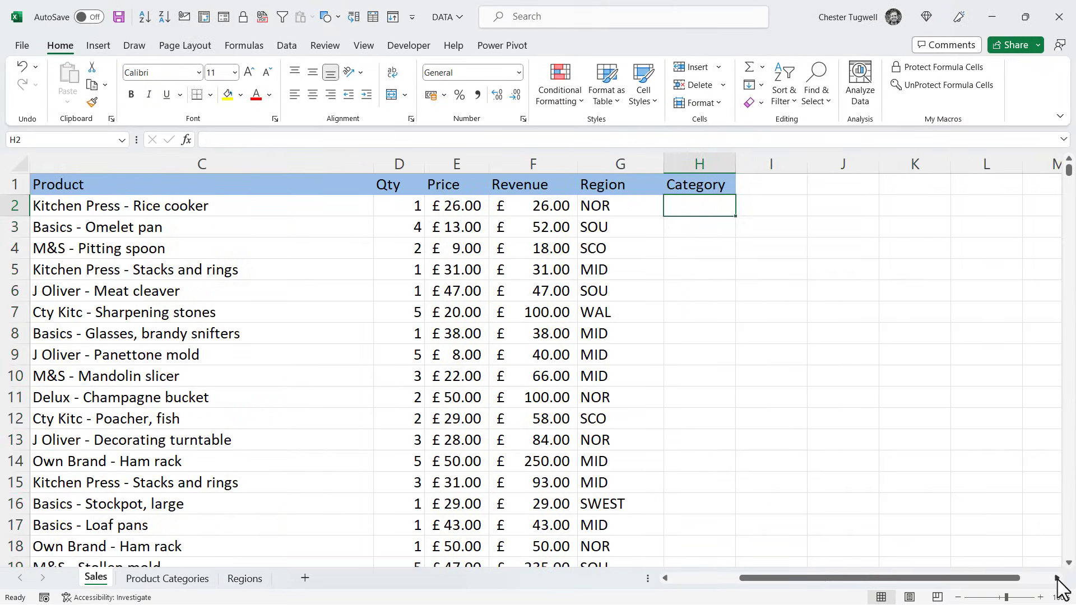
{"action": "type", "text": "=vl"}
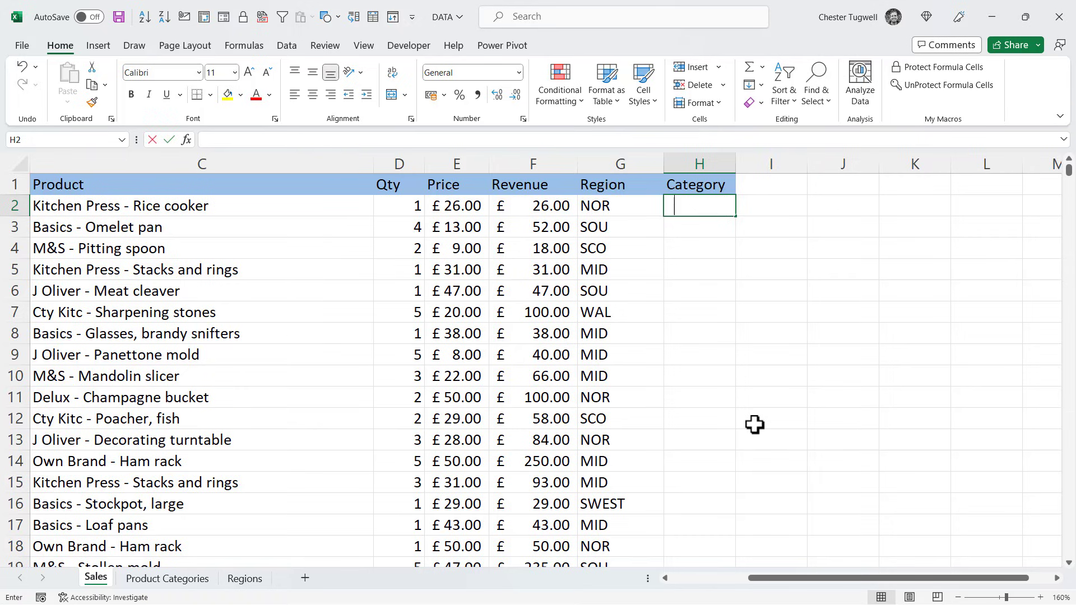
{"action": "key", "text": "Tab"}
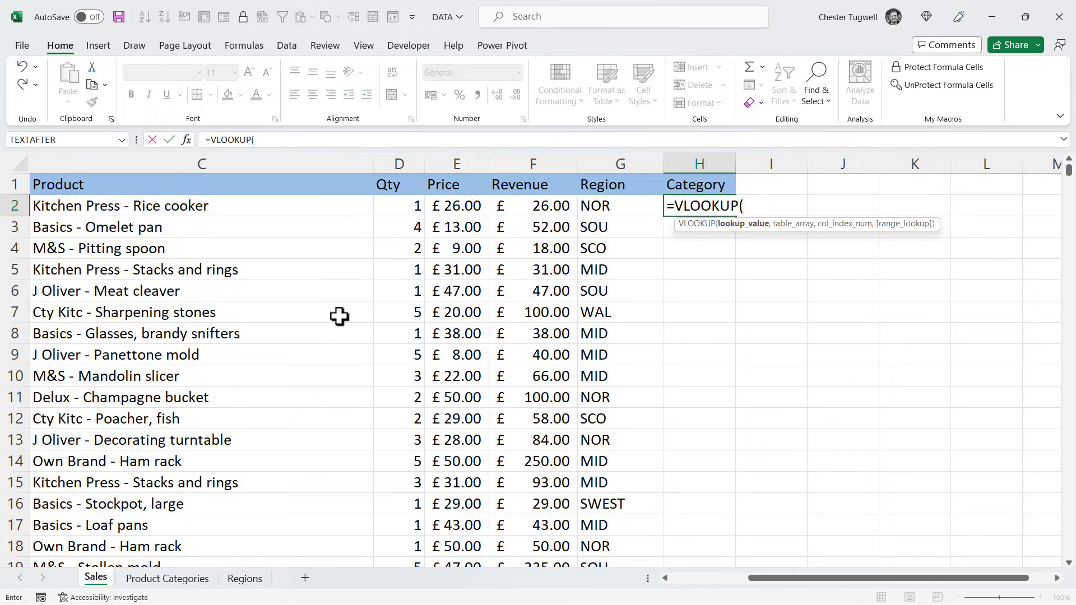
{"action": "left_click", "coordinate": [139, 209]}
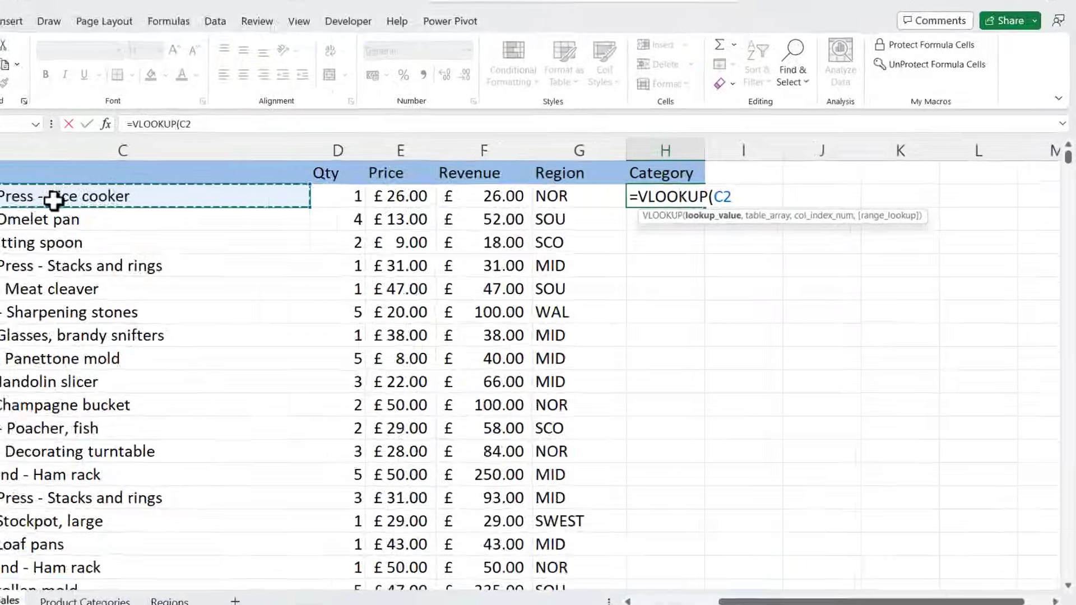
{"action": "type", "text": ","}
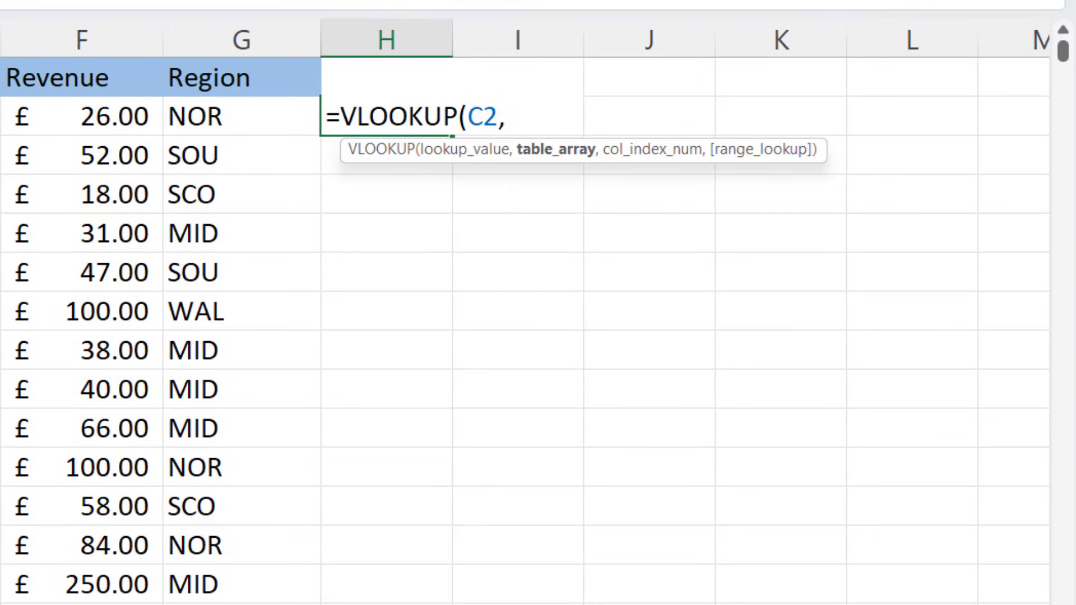
{"action": "type", "text": "c"}
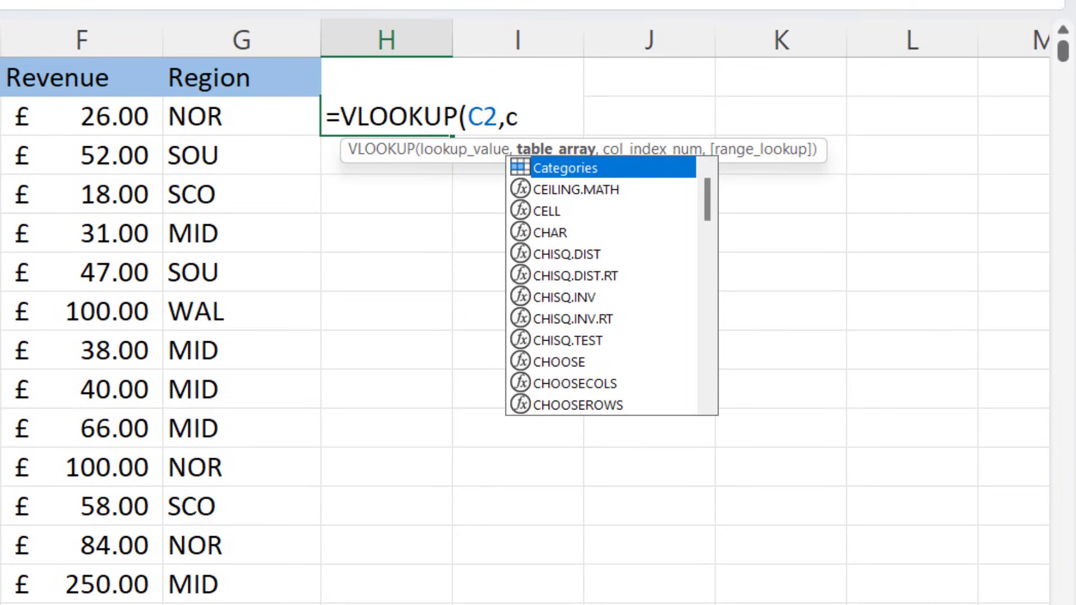
{"action": "left_click", "coordinate": [563, 168]}
{"action": "double_click", "coordinate": [563, 168]}
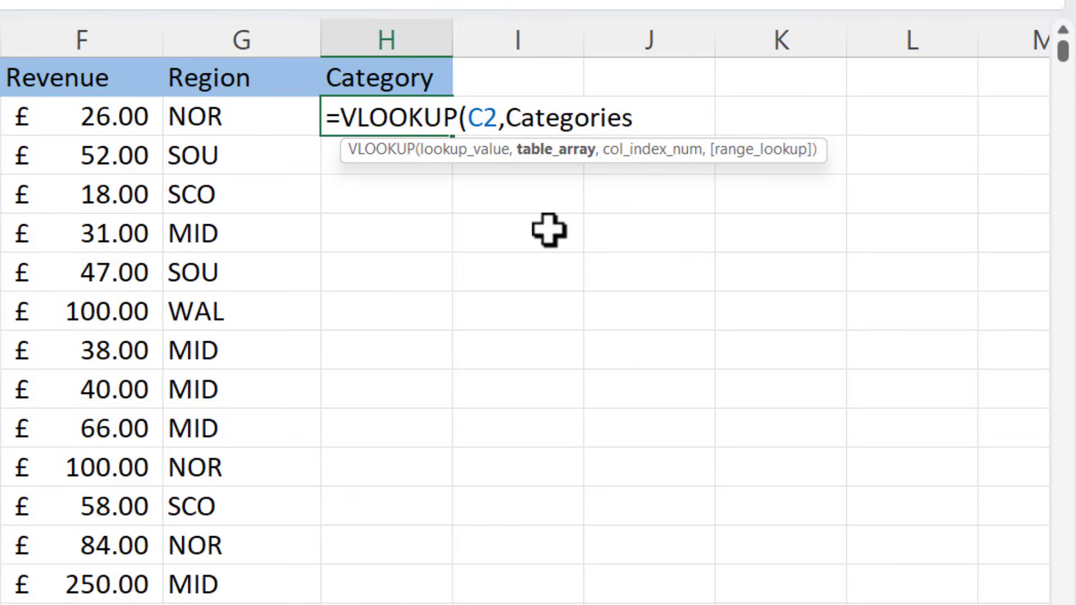
- Complete the H2 VLOOKUP with column index 2 and exact match 0, and fill it down the Category column
{"action": "type", "text": ","}
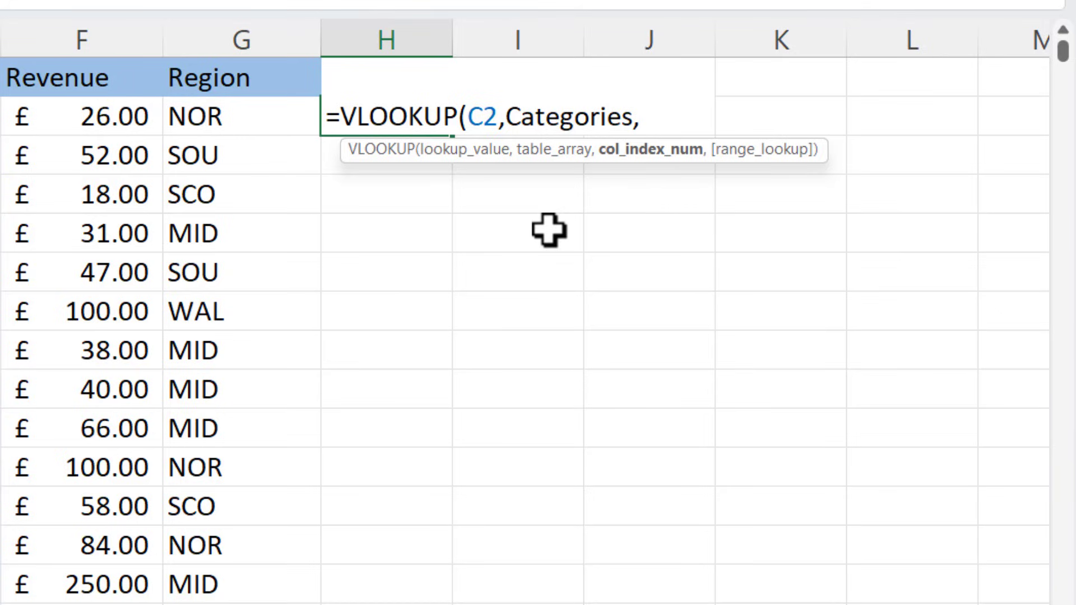
{"action": "type", "text": "2,"}
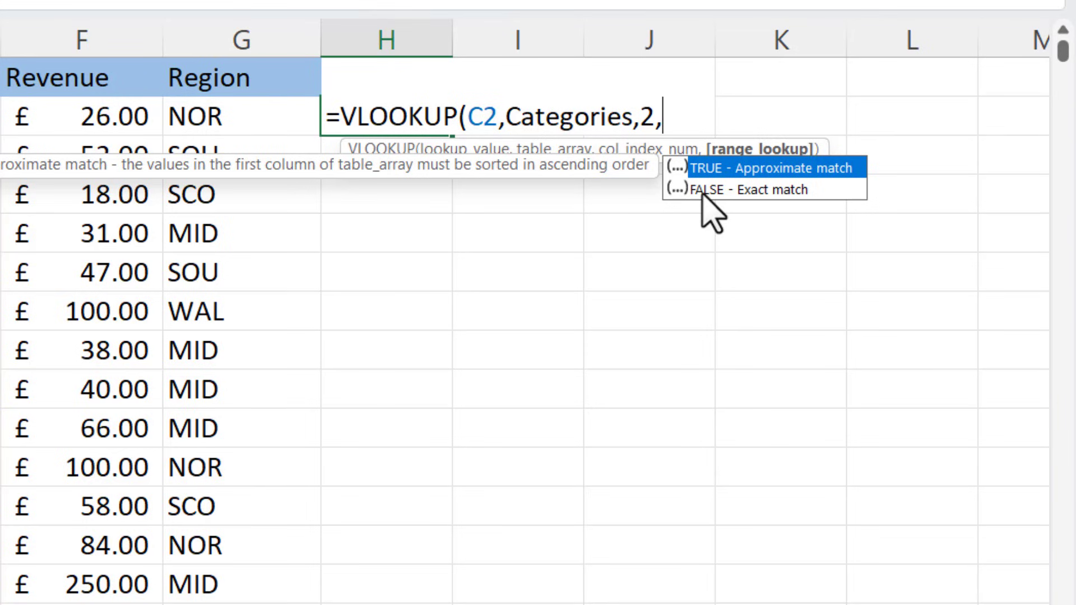
{"action": "type", "text": "0)"}
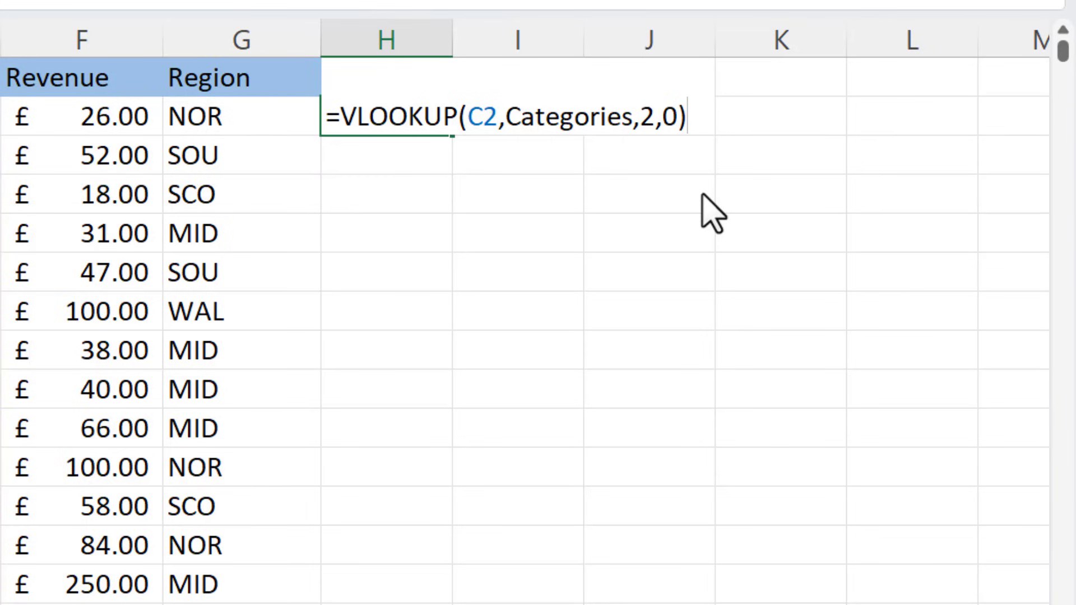
{"action": "key", "text": "Return"}
{"action": "left_click", "coordinate": [406, 122]}
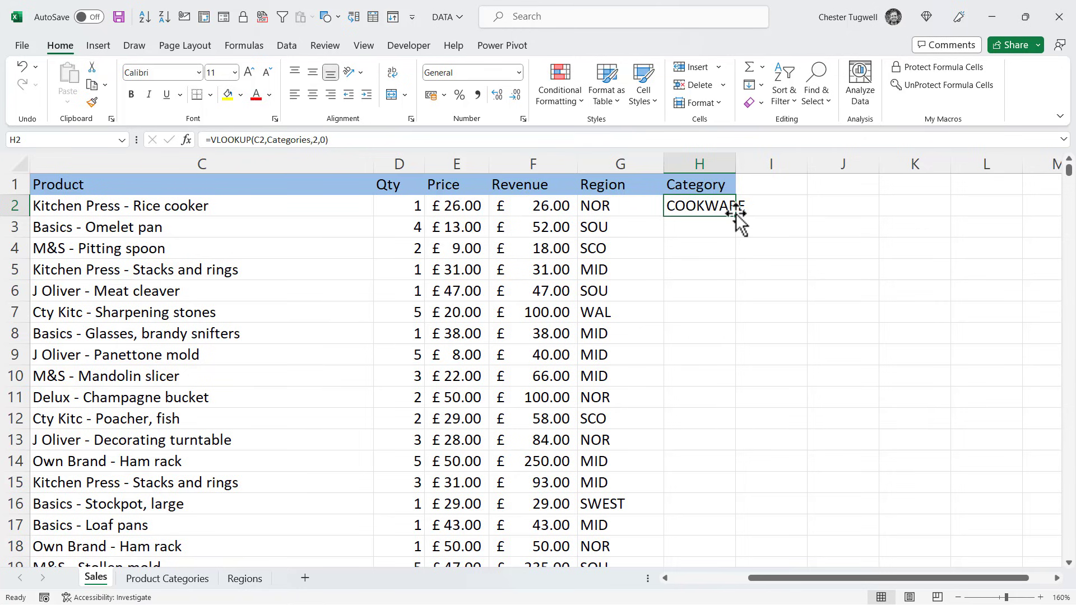
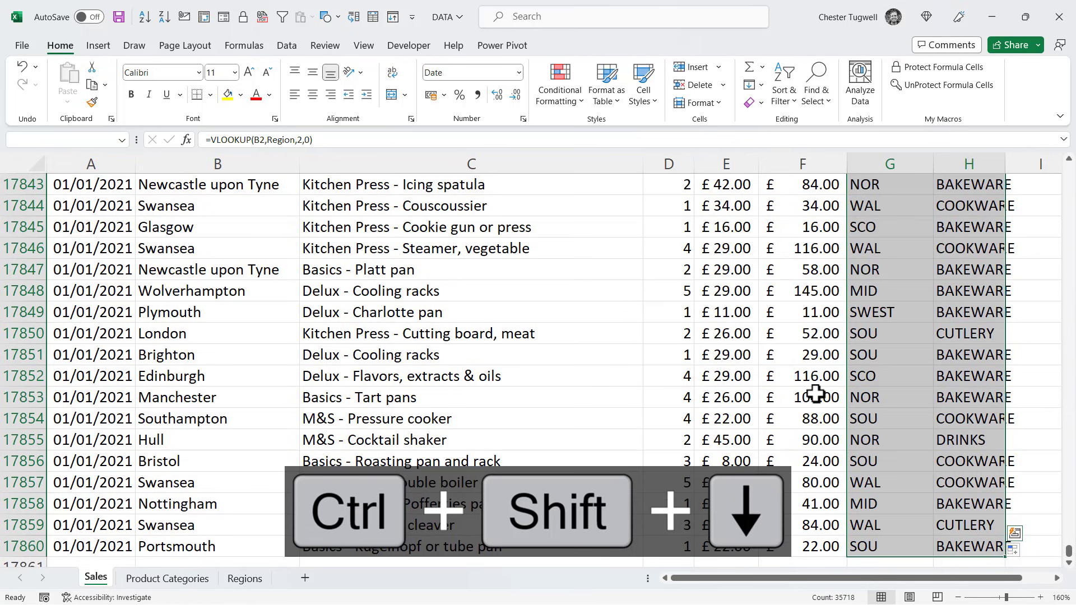
- Clear the named-range lookup formulas from the Region and Category columns, G2 down to H17860
{"action": "key", "text": "Delete"}
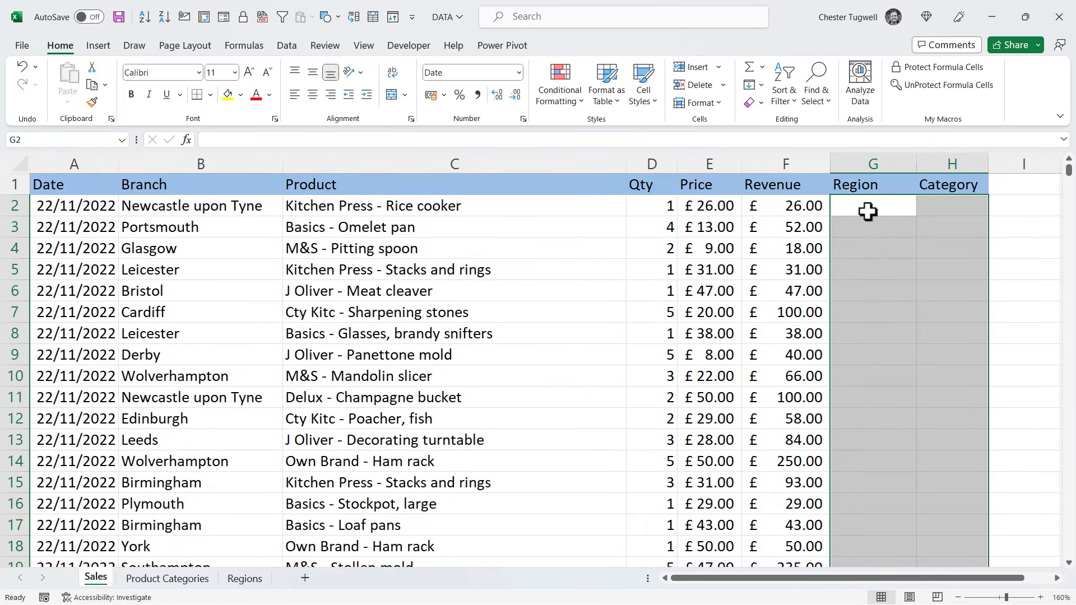
{"action": "left_click", "coordinate": [868, 211]}
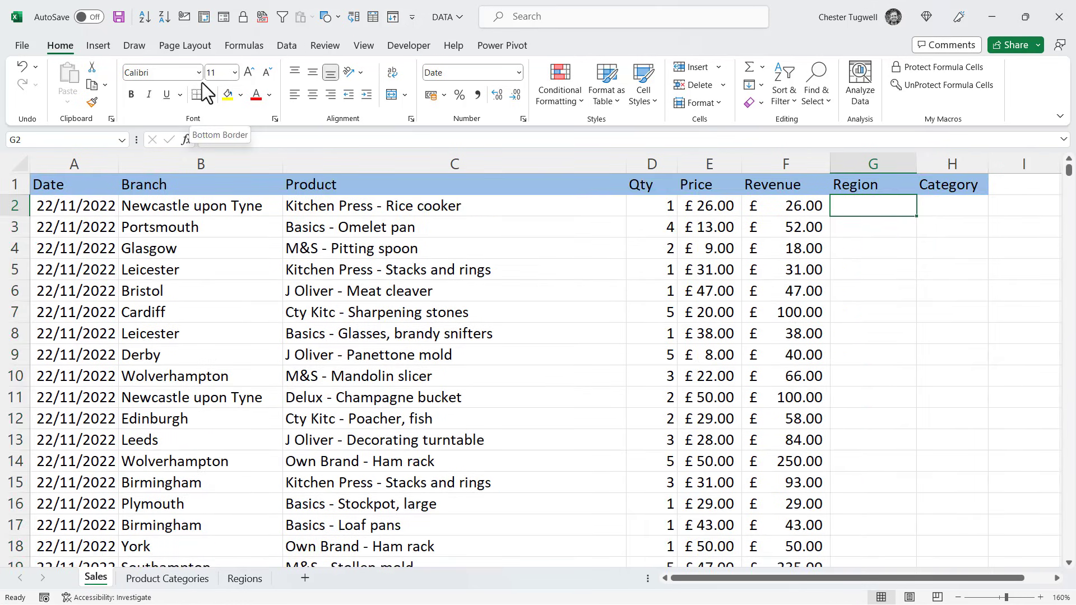
- Delete the defined names Categories and Region from the workbook with the Name Manager
{"action": "left_click", "coordinate": [242, 45]}
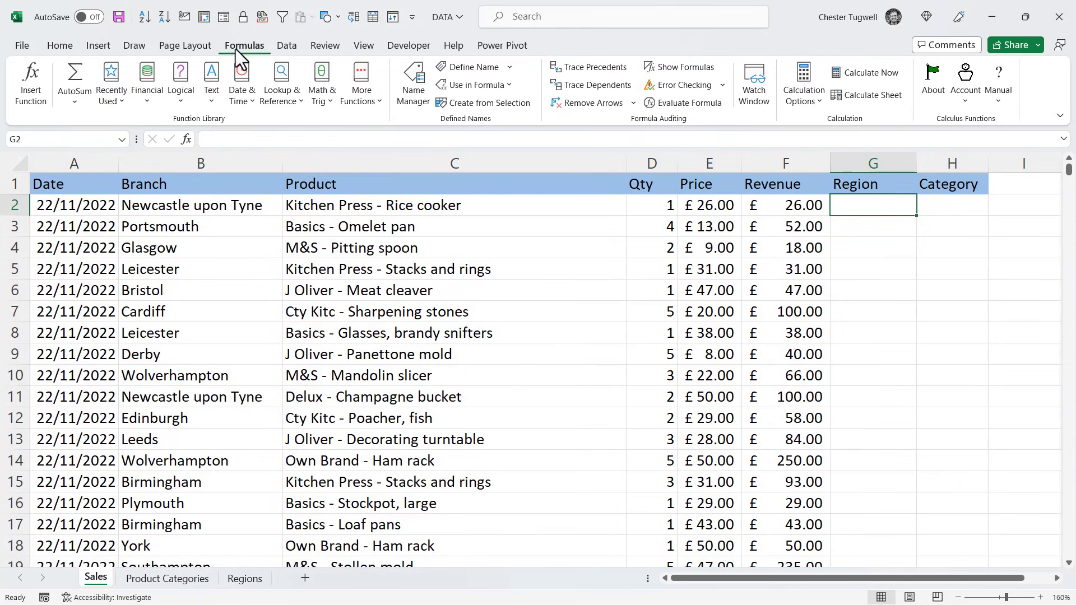
{"action": "left_click", "coordinate": [404, 89]}
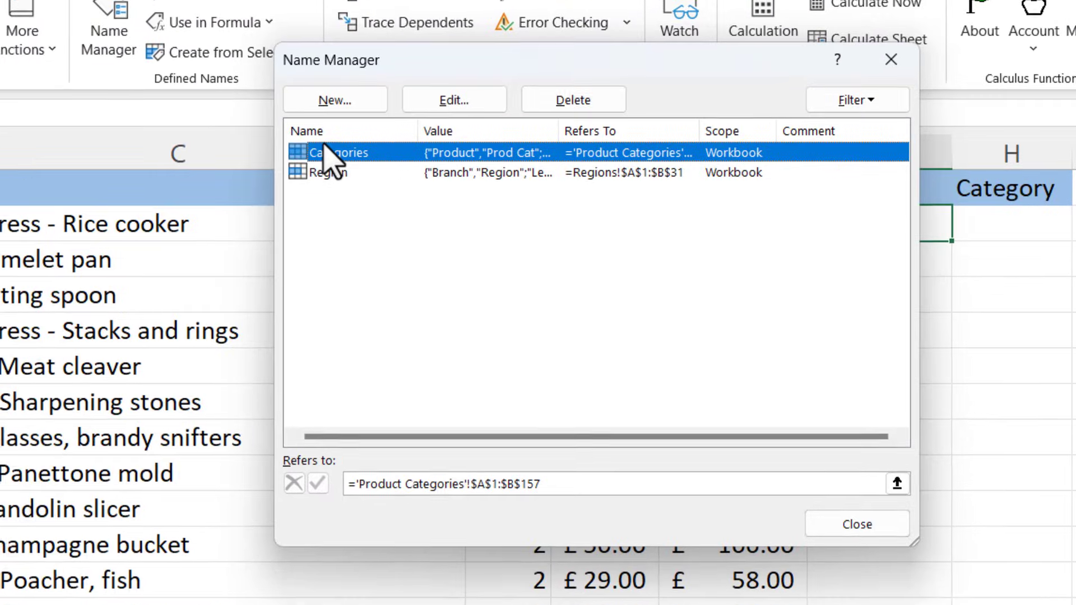
{"action": "left_click", "coordinate": [556, 106]}
{"action": "left_click", "coordinate": [282, 470]}
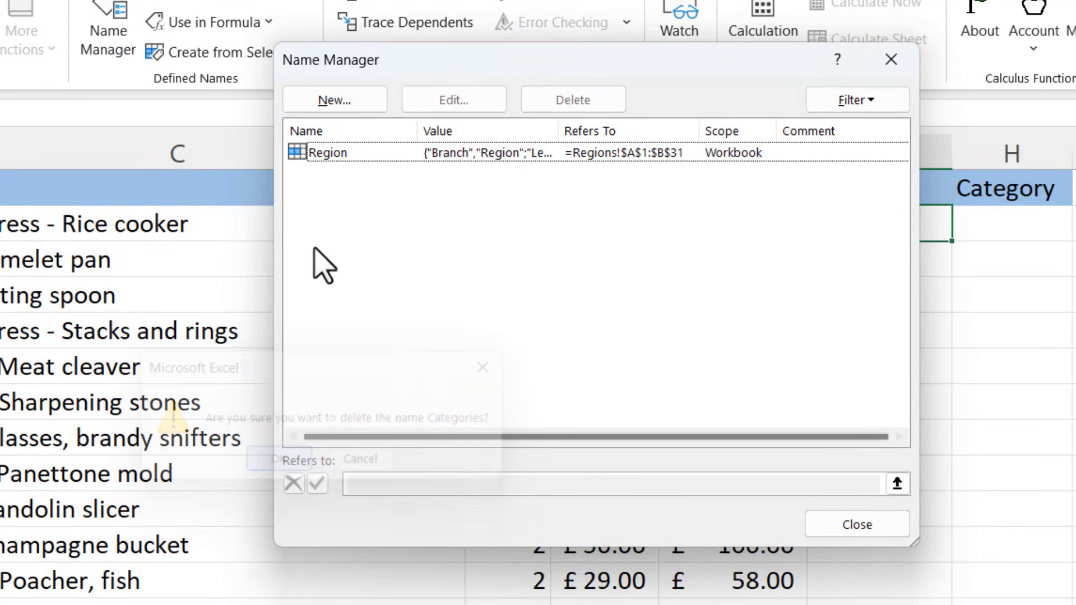
{"action": "left_click", "coordinate": [328, 160]}
{"action": "left_click", "coordinate": [555, 101]}
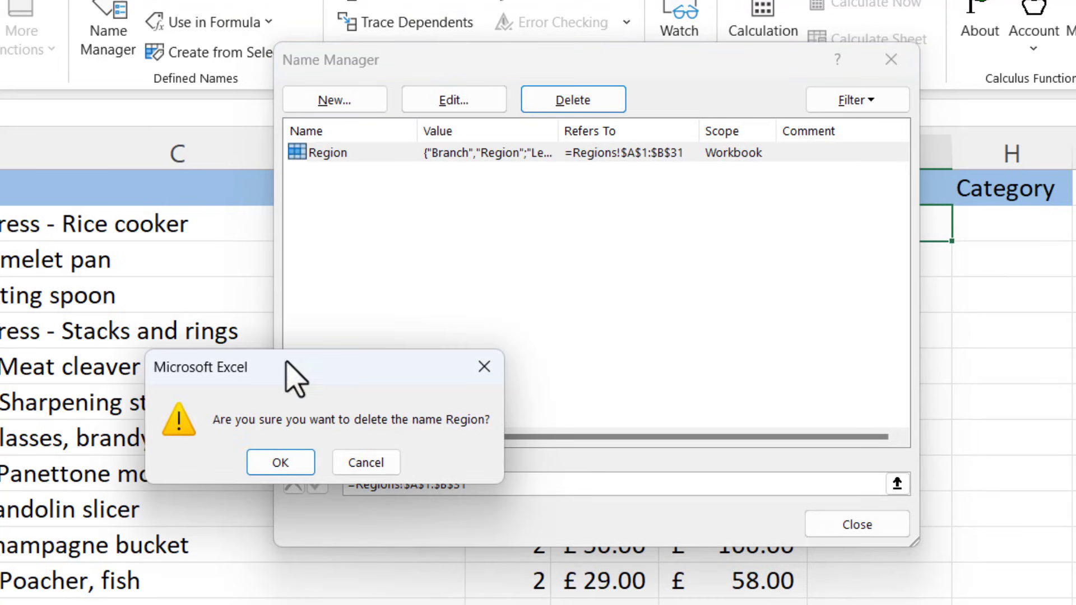
{"action": "left_click", "coordinate": [283, 467]}
{"action": "left_click", "coordinate": [880, 527]}
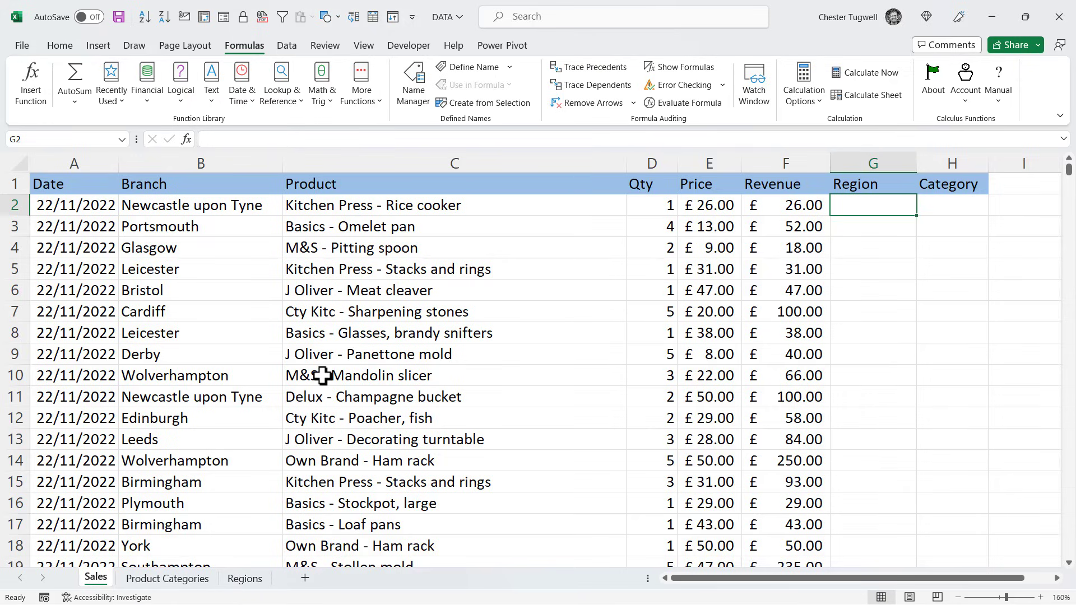
- Convert the Sales sheet data A1:H17860, with headers, into a table and name the table Sales
{"action": "left_click", "coordinate": [323, 292]}
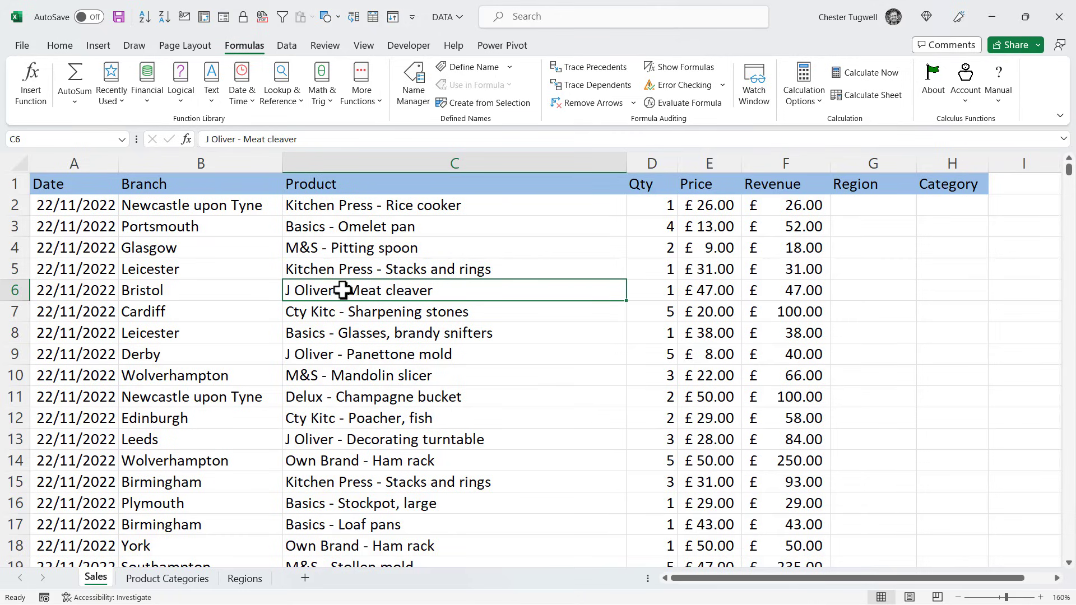
{"action": "key", "text": "ctrl+t"}
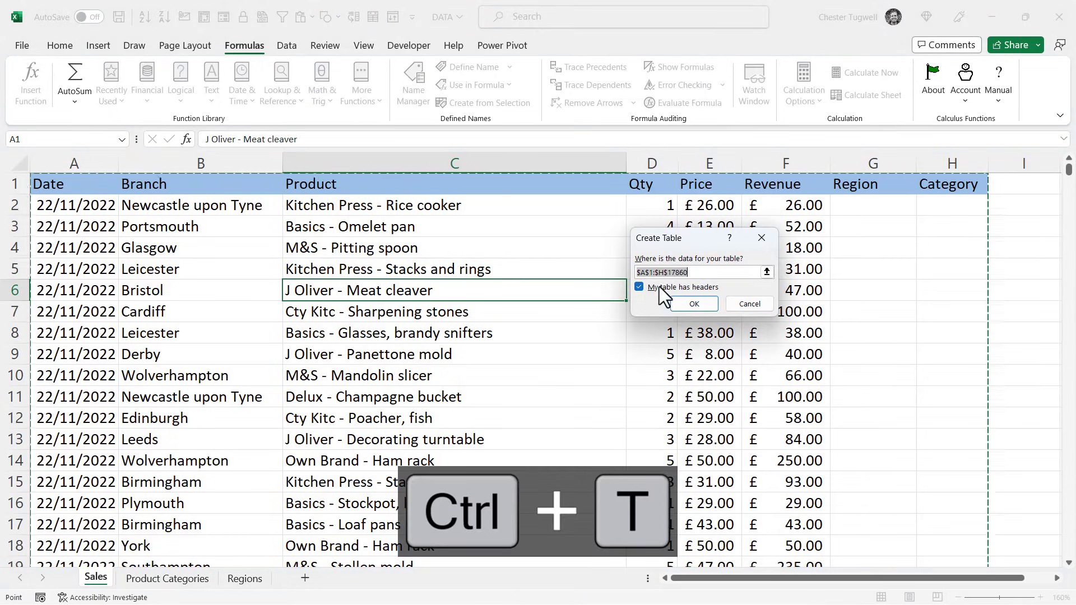
{"action": "left_click", "coordinate": [689, 306]}
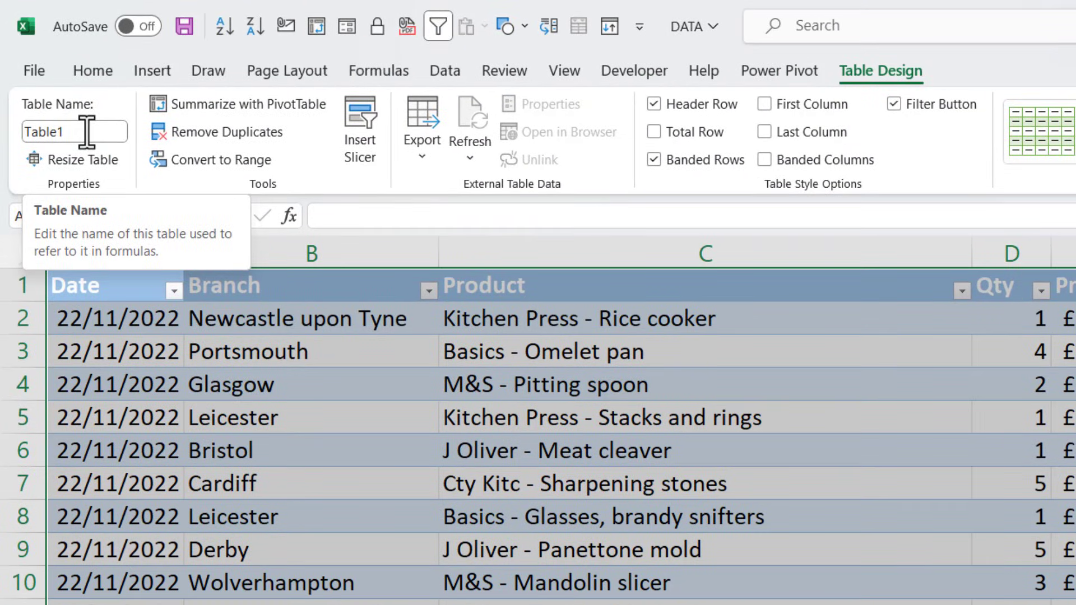
{"action": "left_click", "coordinate": [62, 81]}
{"action": "type", "text": "Sa"}
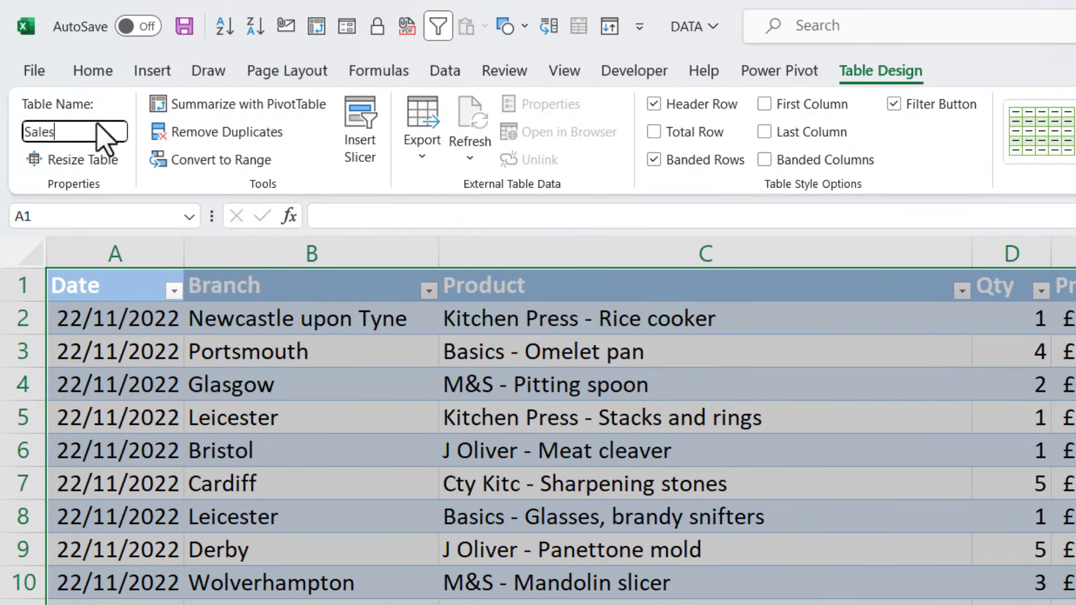
{"action": "key", "text": "Return"}
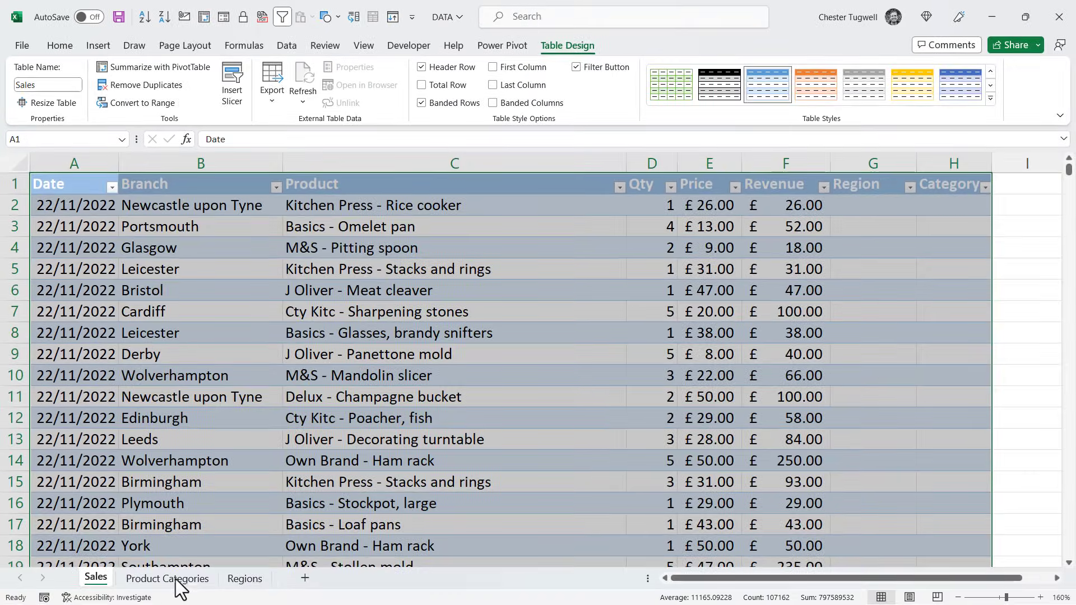
- Convert the Product Categories sheet data A1:B157, with headers, into a table and name the table Categories
{"action": "left_click", "coordinate": [175, 581]}
{"action": "left_click", "coordinate": [161, 354]}
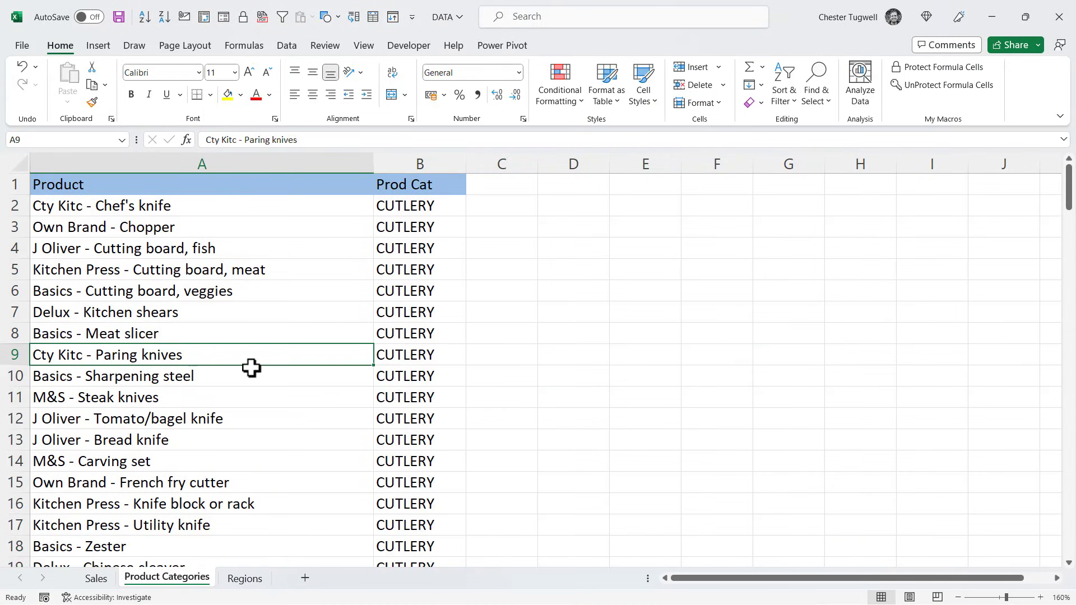
{"action": "key", "text": "ctrl+t"}
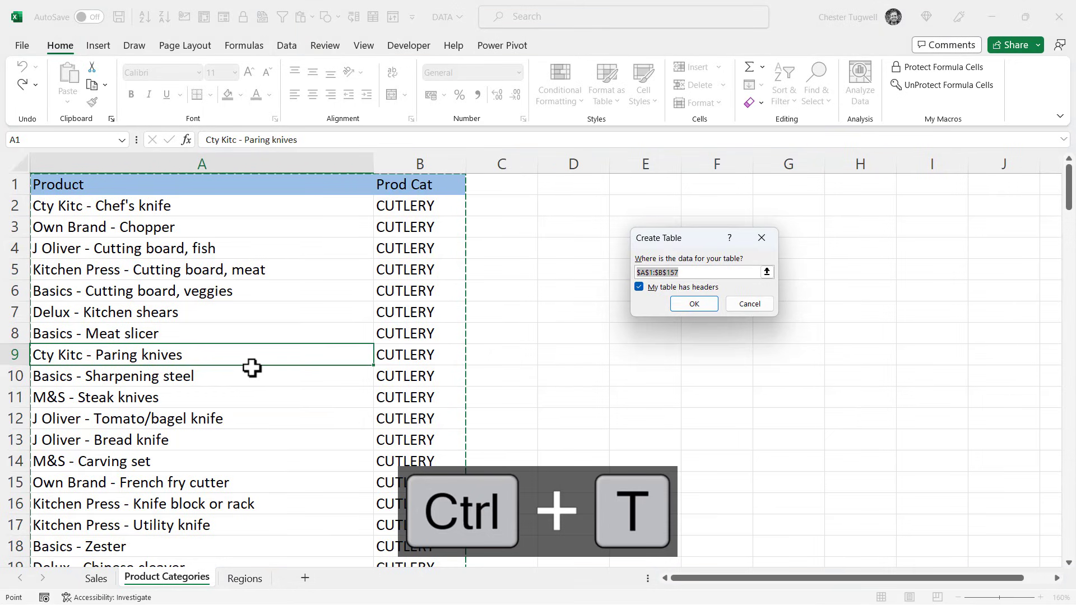
{"action": "left_click", "coordinate": [687, 306]}
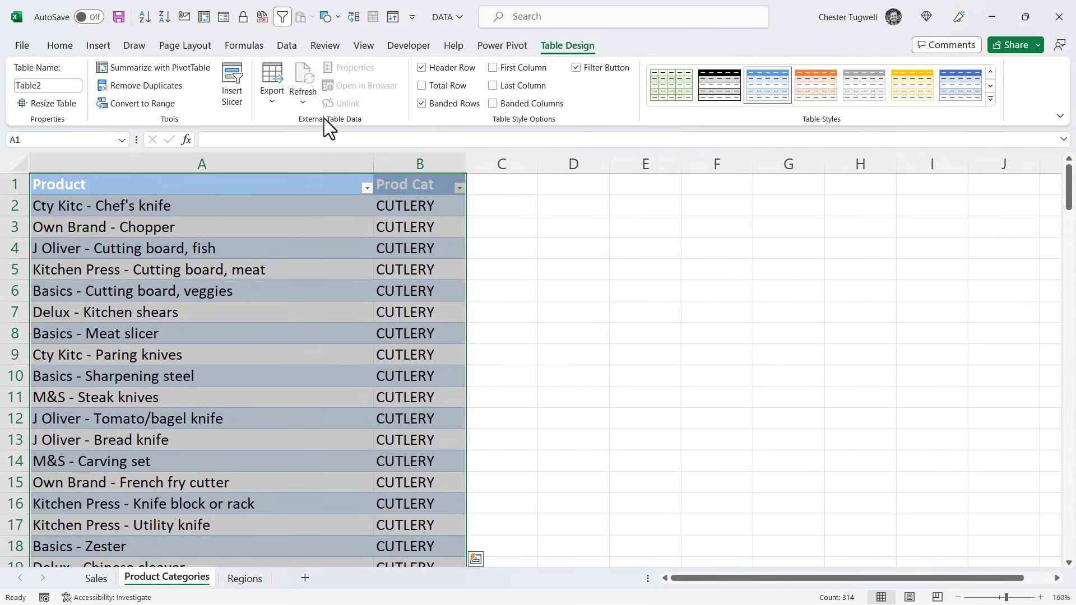
{"action": "left_click", "coordinate": [59, 85]}
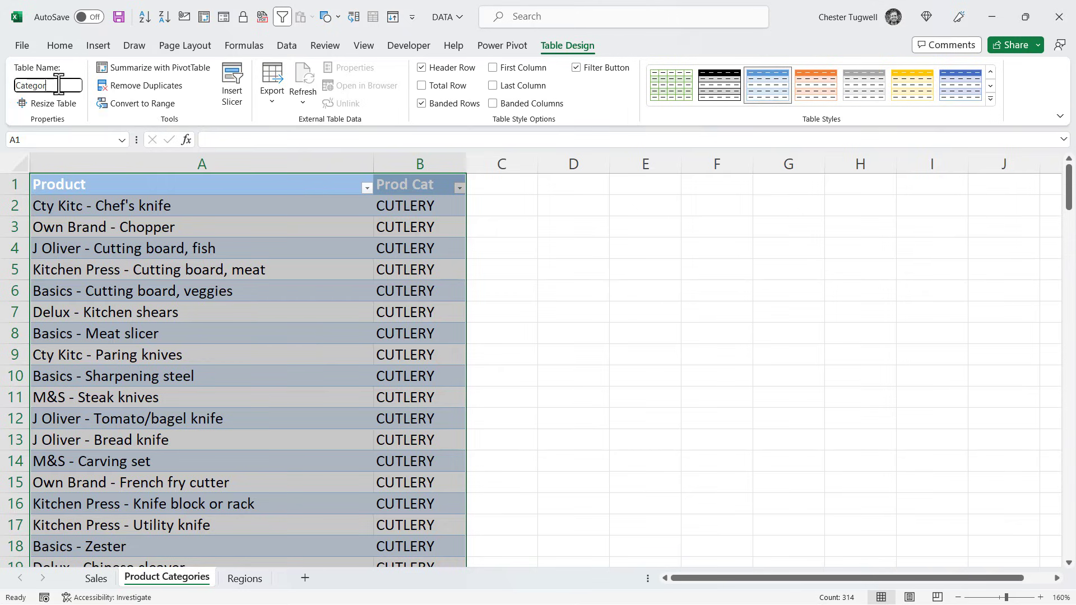
{"action": "key", "text": "Return"}
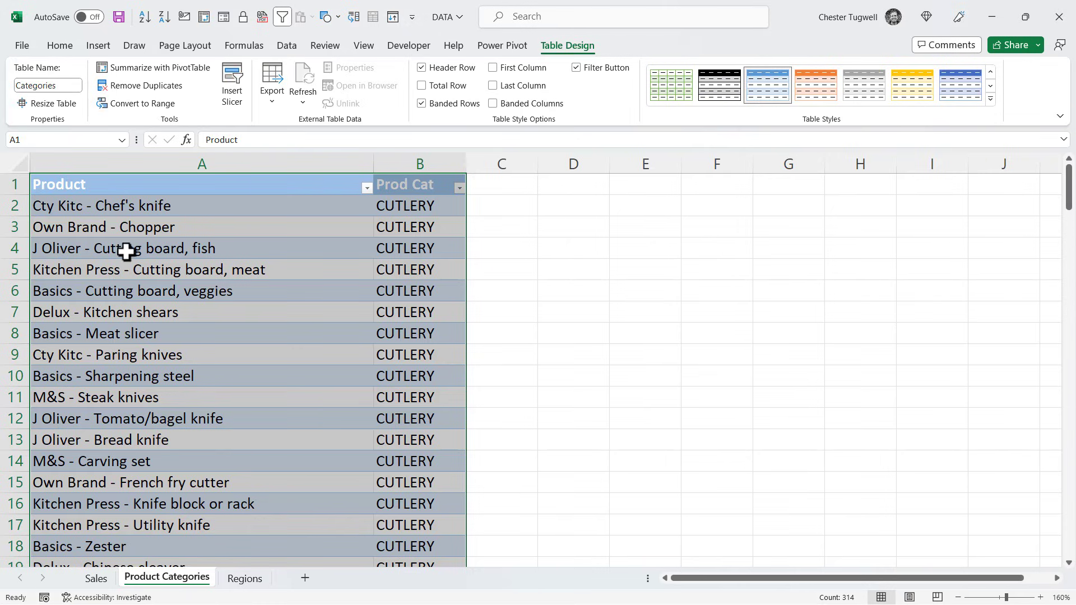
- Convert the Regions sheet data A1:B31, with headers, into a table and name the table Regions
{"action": "left_click", "coordinate": [246, 580]}
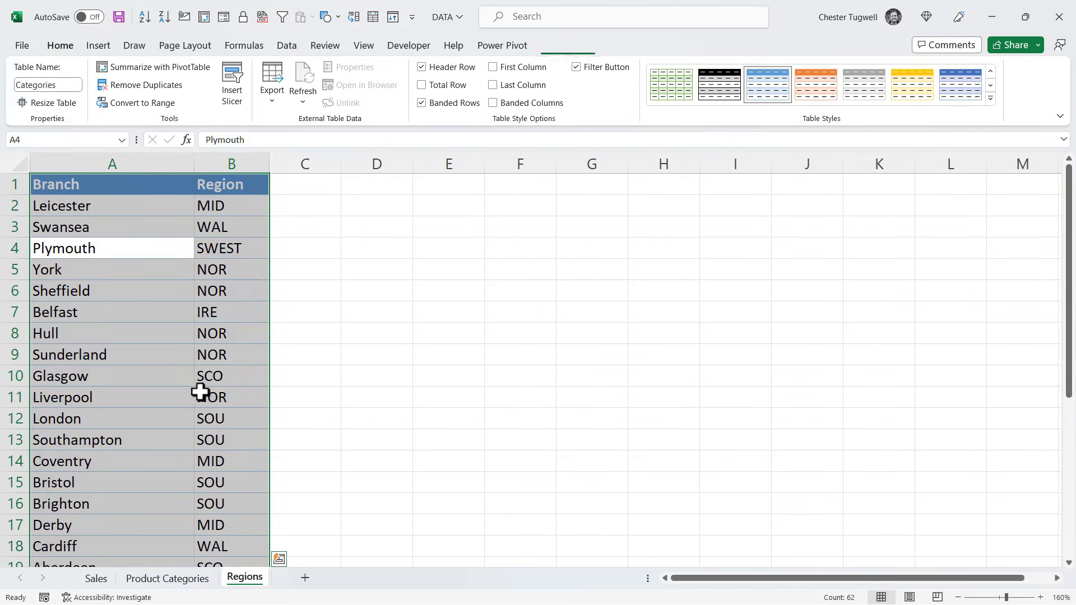
{"action": "left_click", "coordinate": [160, 305]}
{"action": "key", "text": "ctrl+t"}
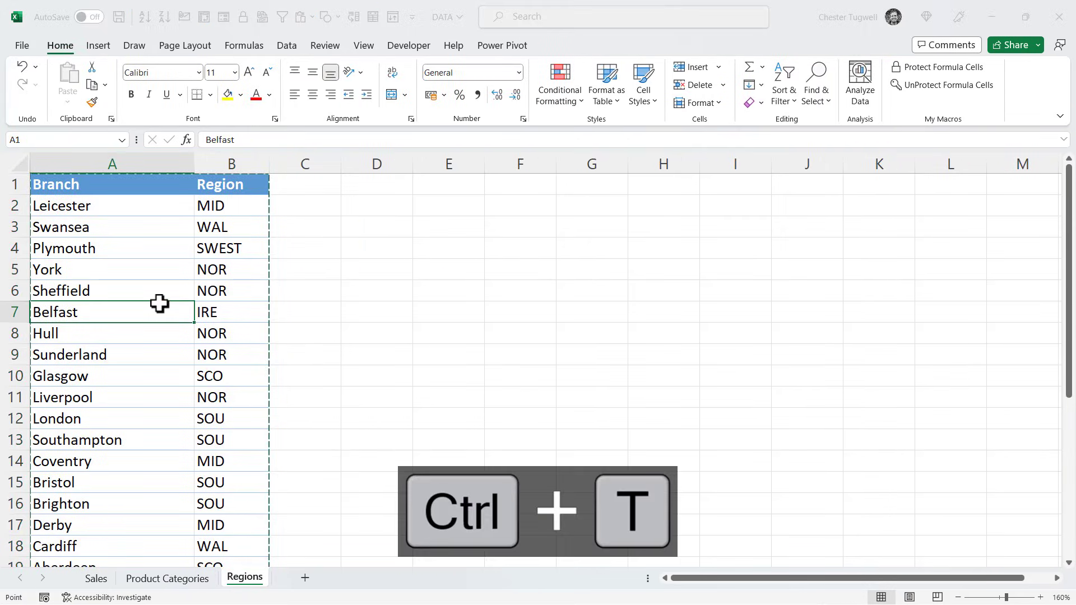
{"action": "left_click", "coordinate": [690, 305]}
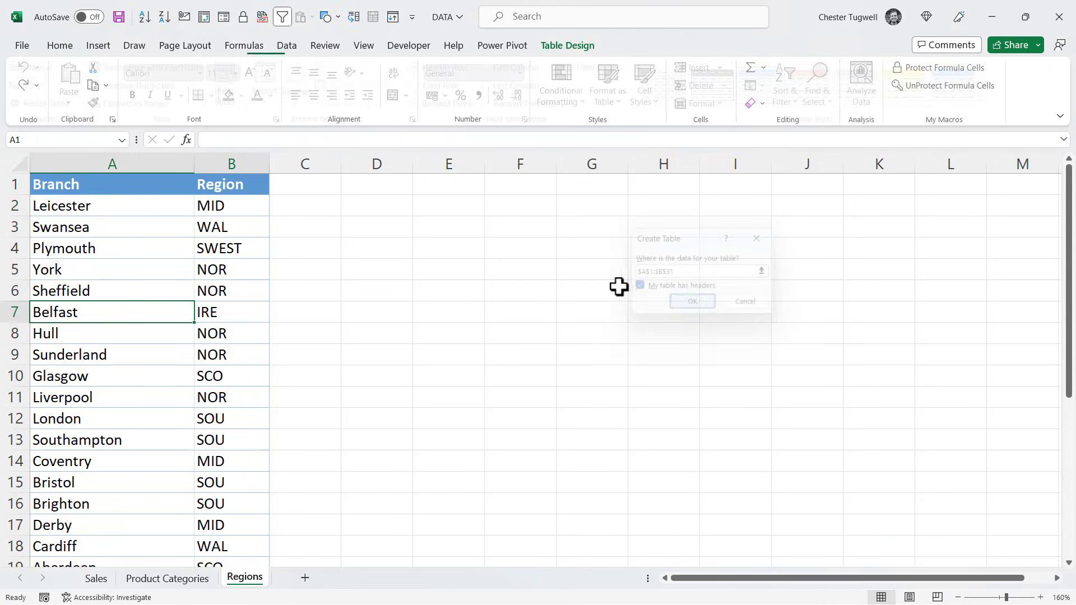
{"action": "left_click", "coordinate": [49, 86]}
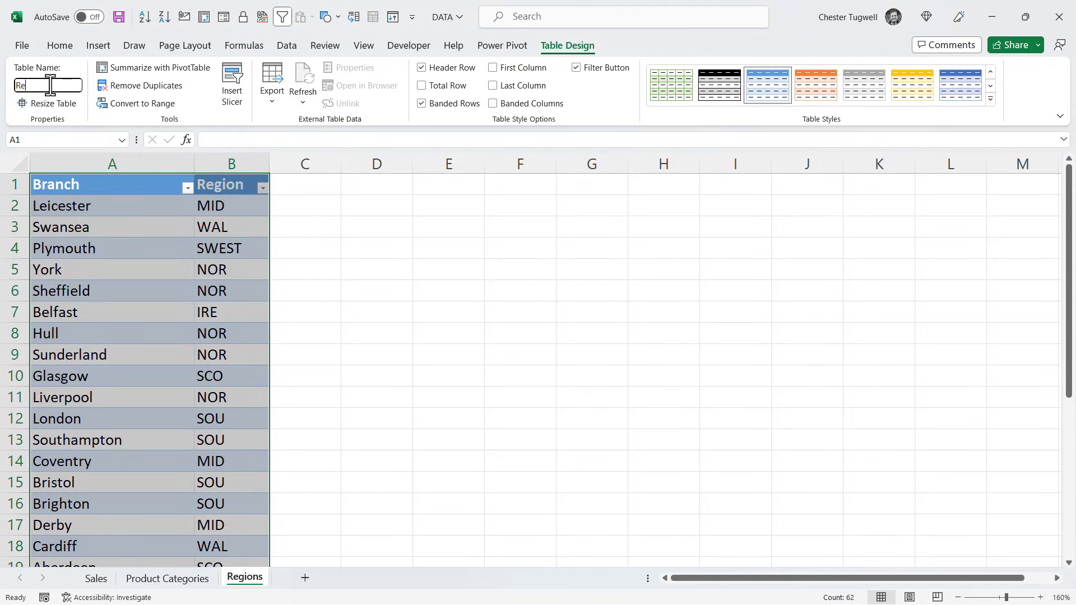
{"action": "key", "text": "Return"}
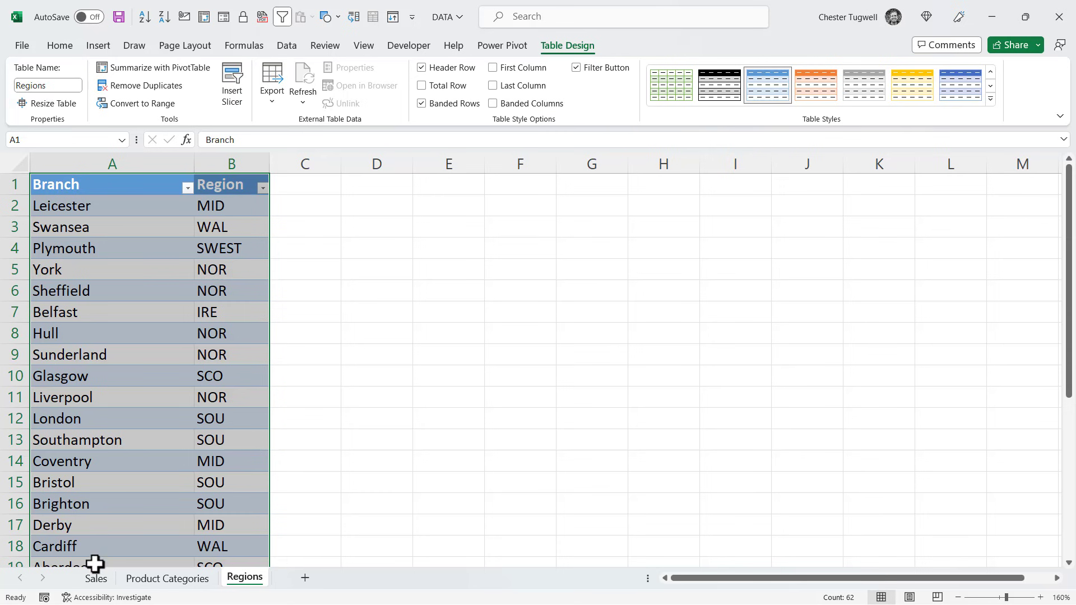
{"action": "left_click", "coordinate": [97, 579]}
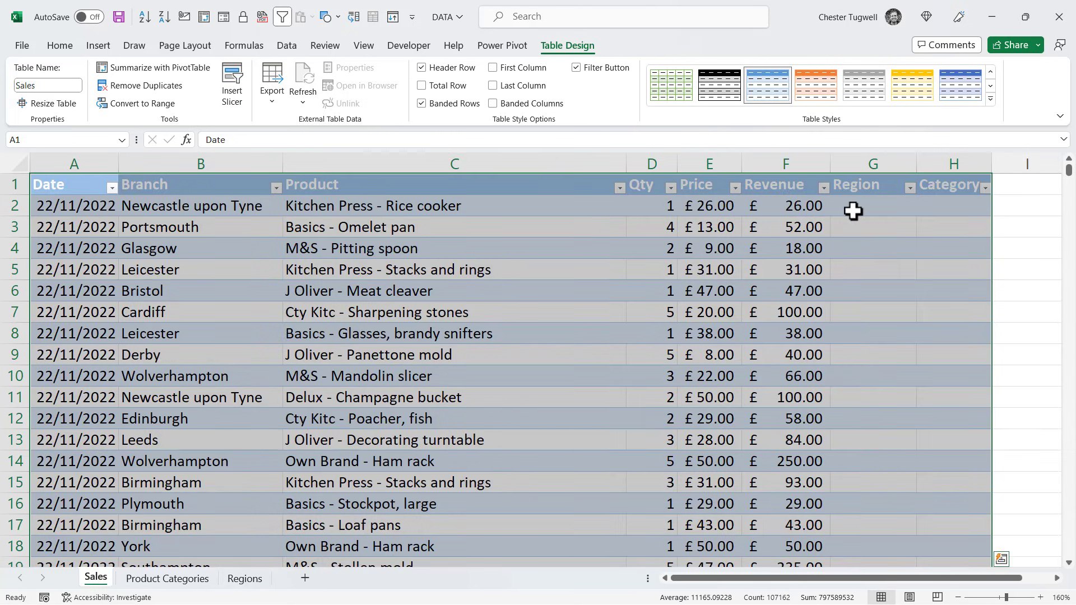
{"action": "left_click", "coordinate": [852, 210]}
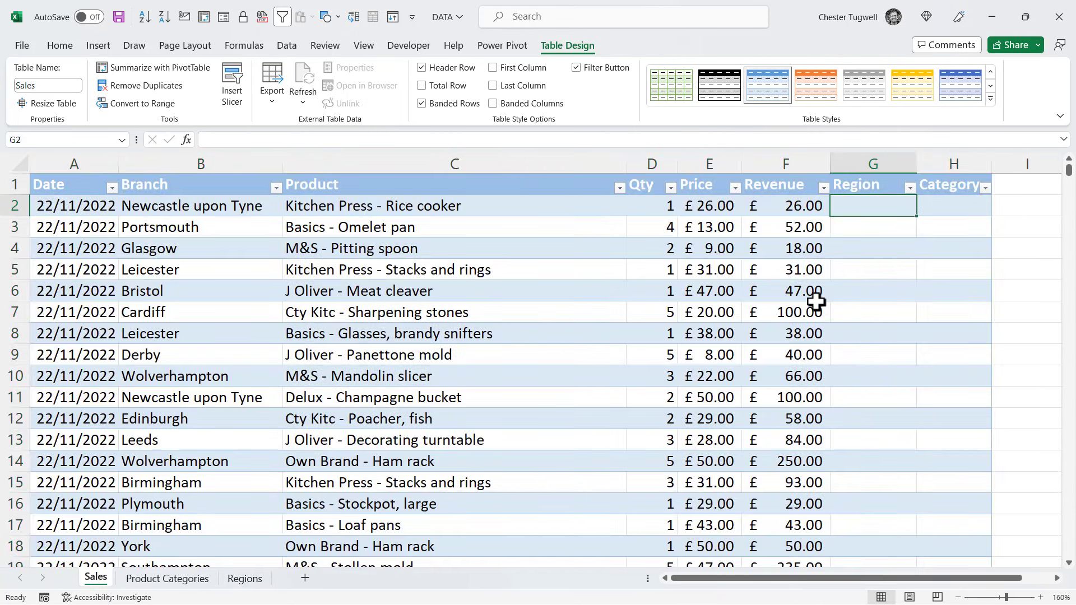
{"action": "type", "text": "=vl"}
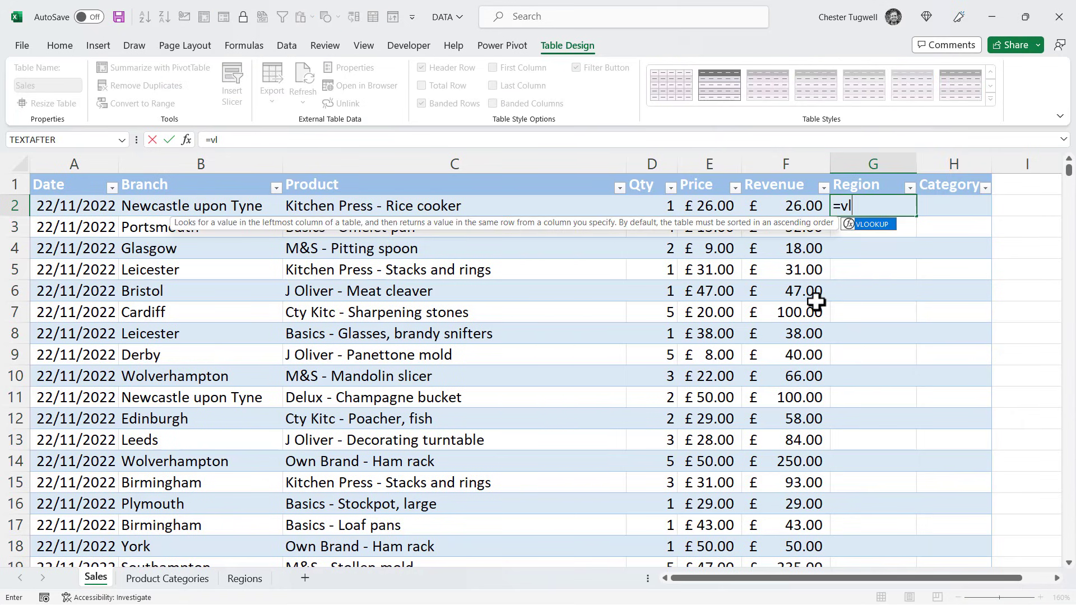
{"action": "key", "text": "Tab"}
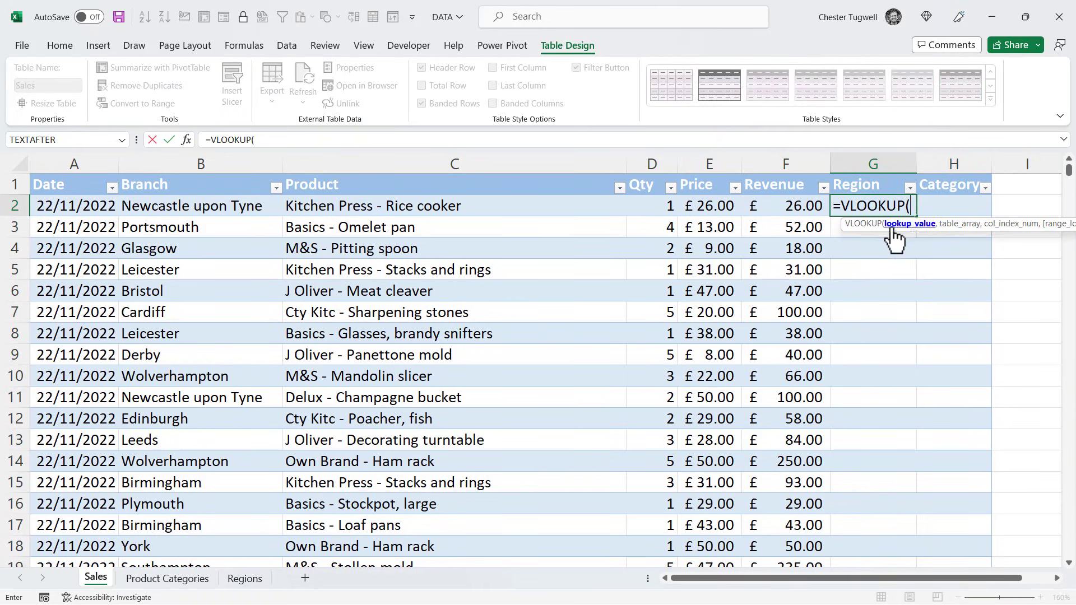
{"action": "left_click", "coordinate": [155, 210]}
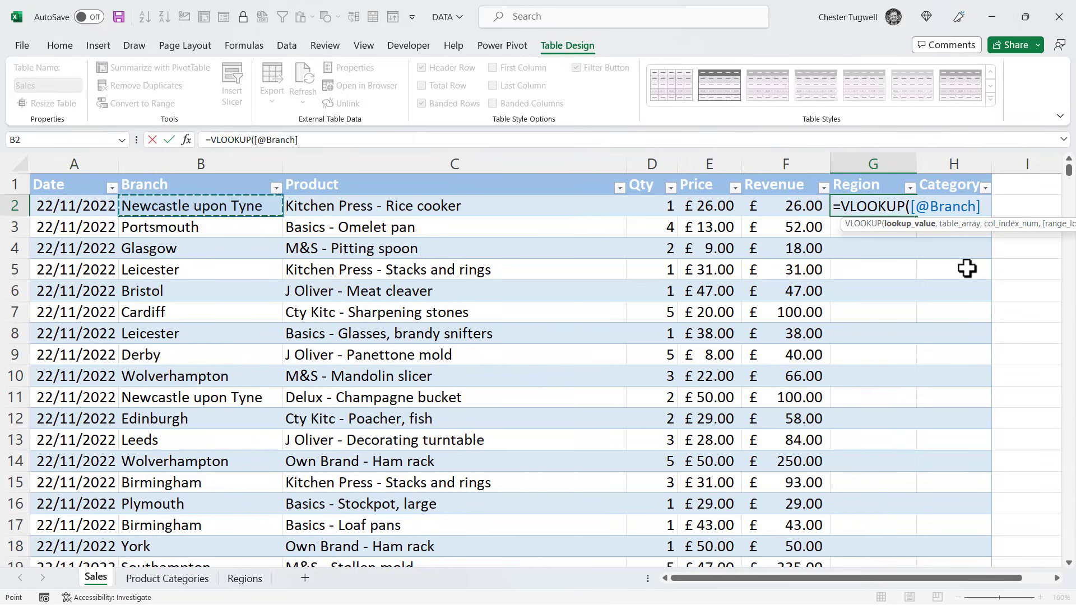
{"action": "type", "text": ","}
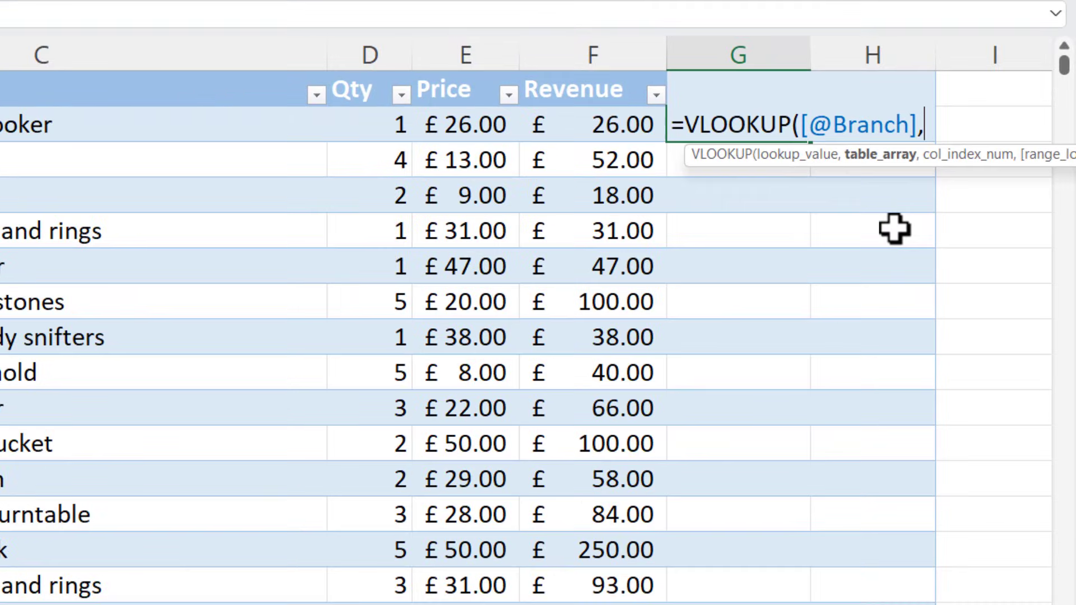
{"action": "type", "text": "re"}
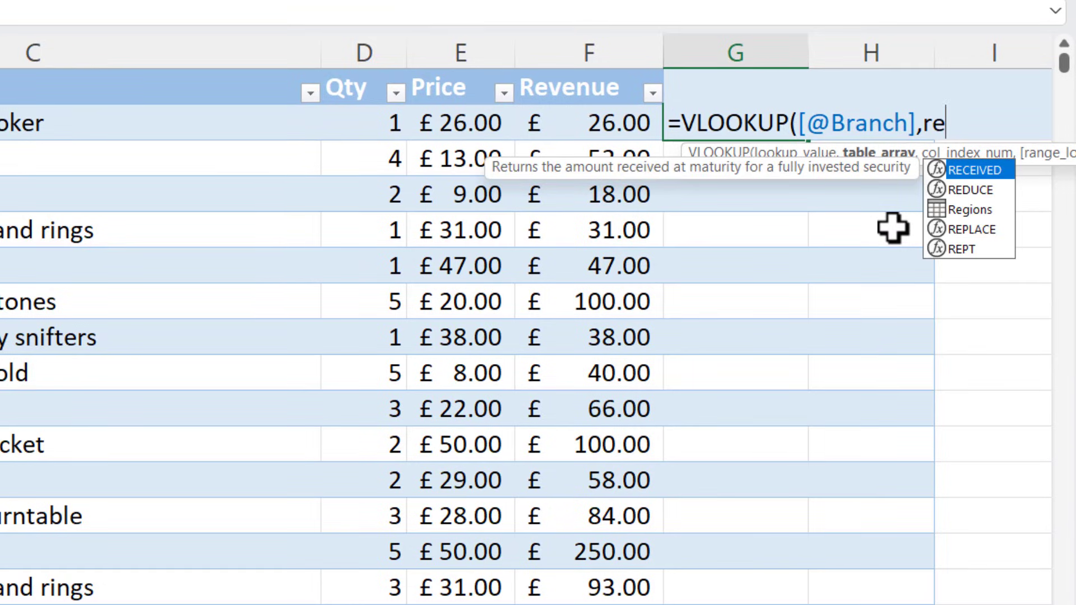
{"action": "double_click", "coordinate": [969, 210]}
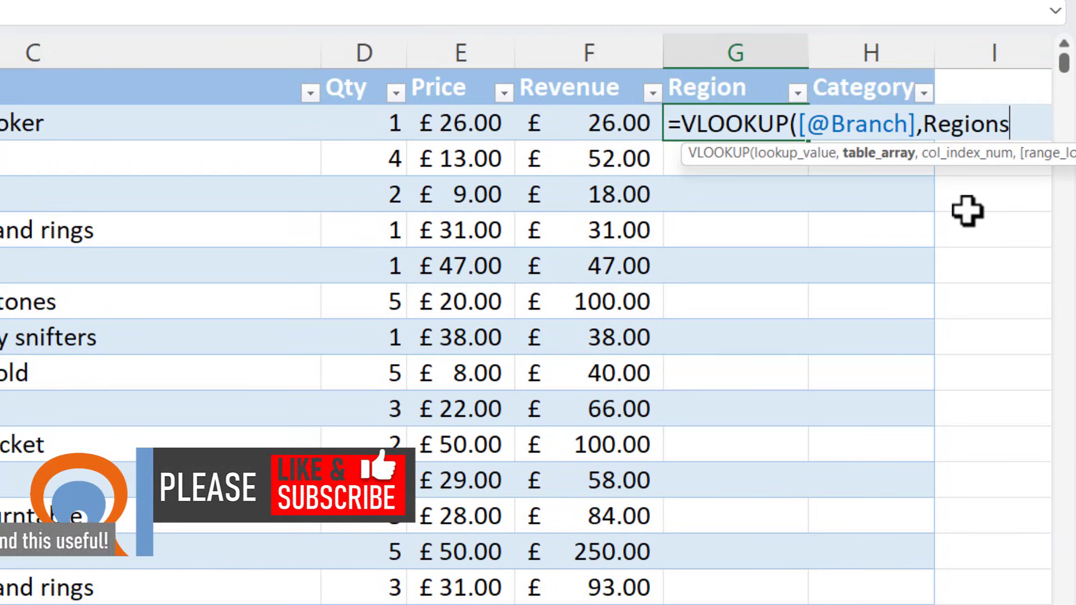
- Complete the G2 VLOOKUP with column index 2 and exact match 0, and fill it down the Region column
{"action": "type", "text": ","}
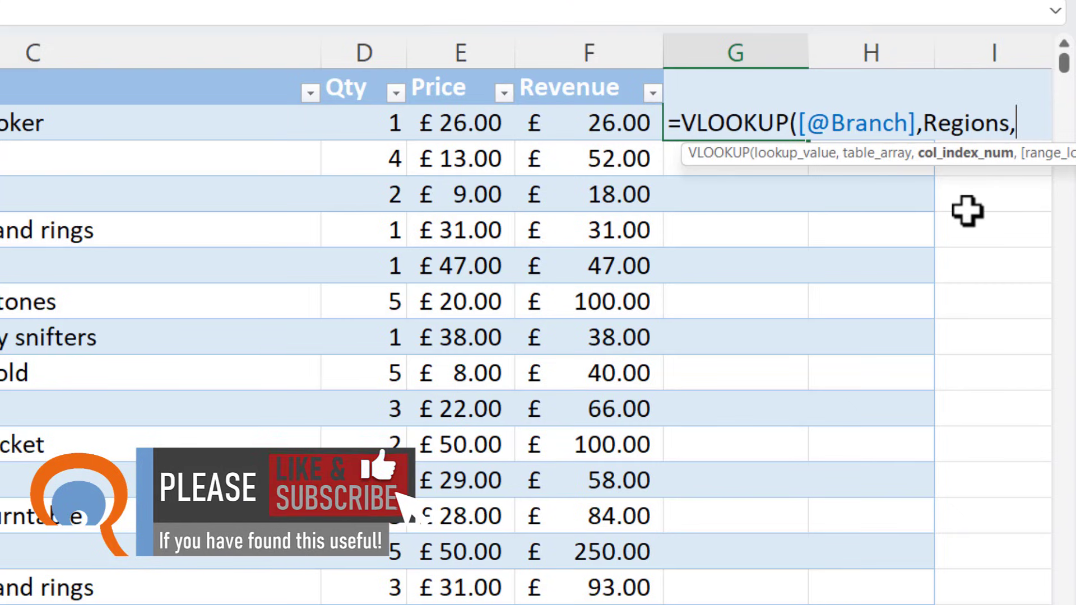
{"action": "type", "text": "2"}
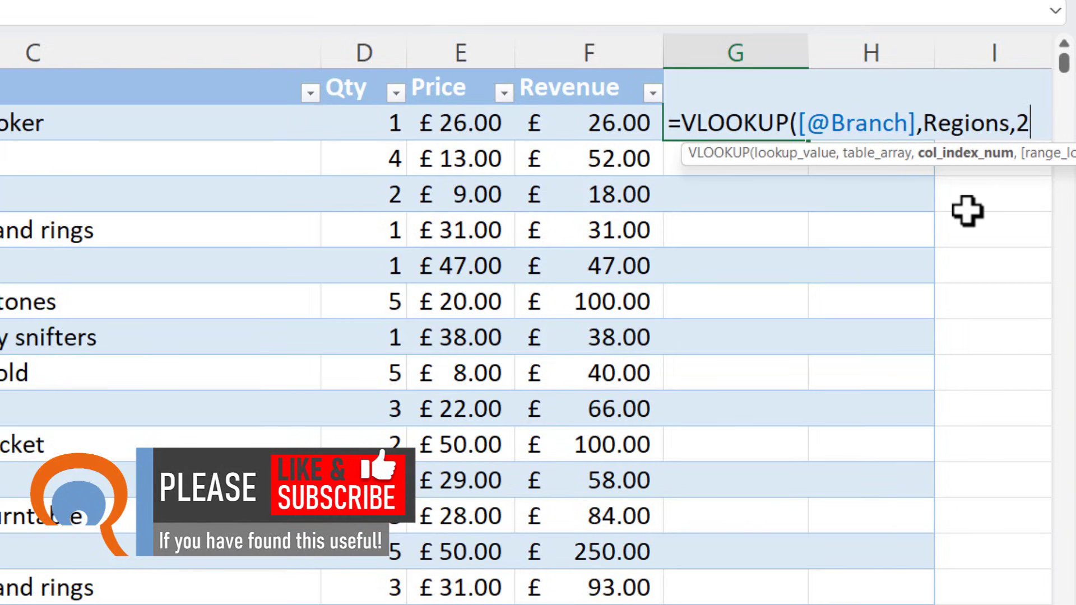
{"action": "type", "text": ",0"}
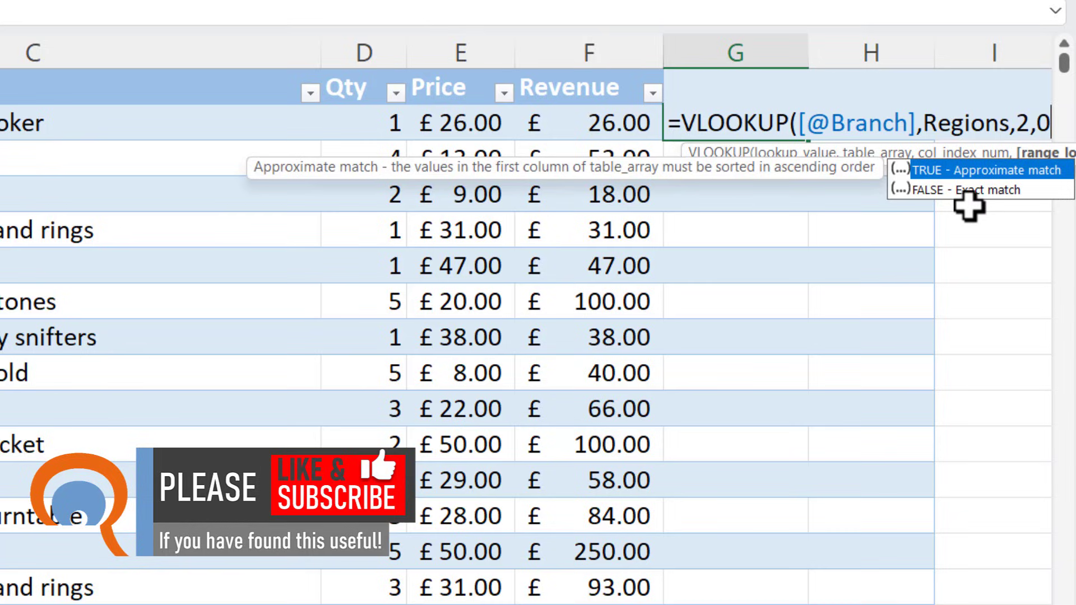
{"action": "key", "text": "Return"}
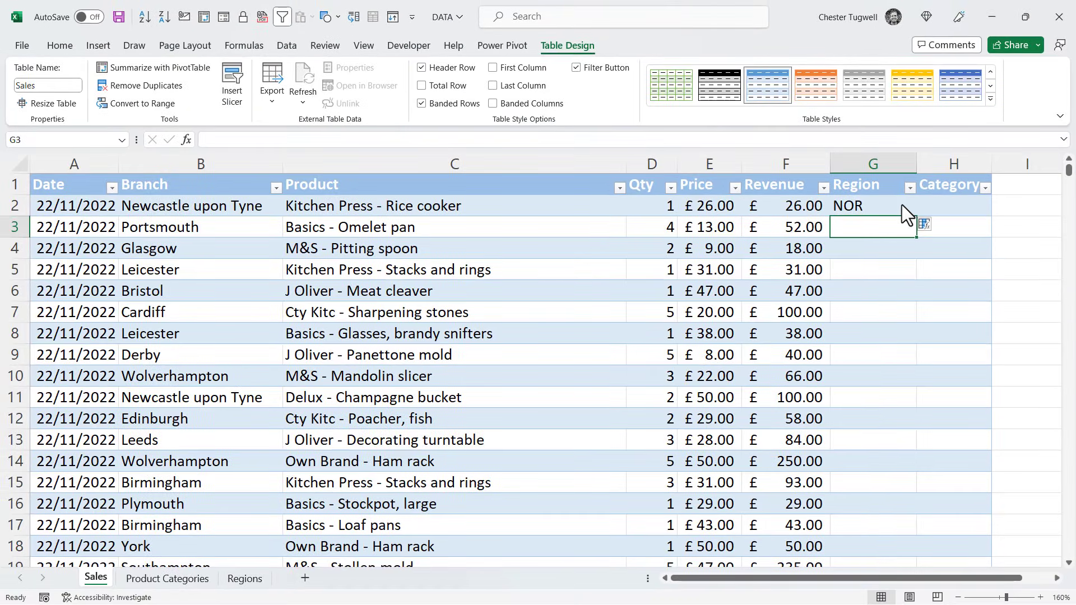
{"action": "left_click", "coordinate": [883, 203]}
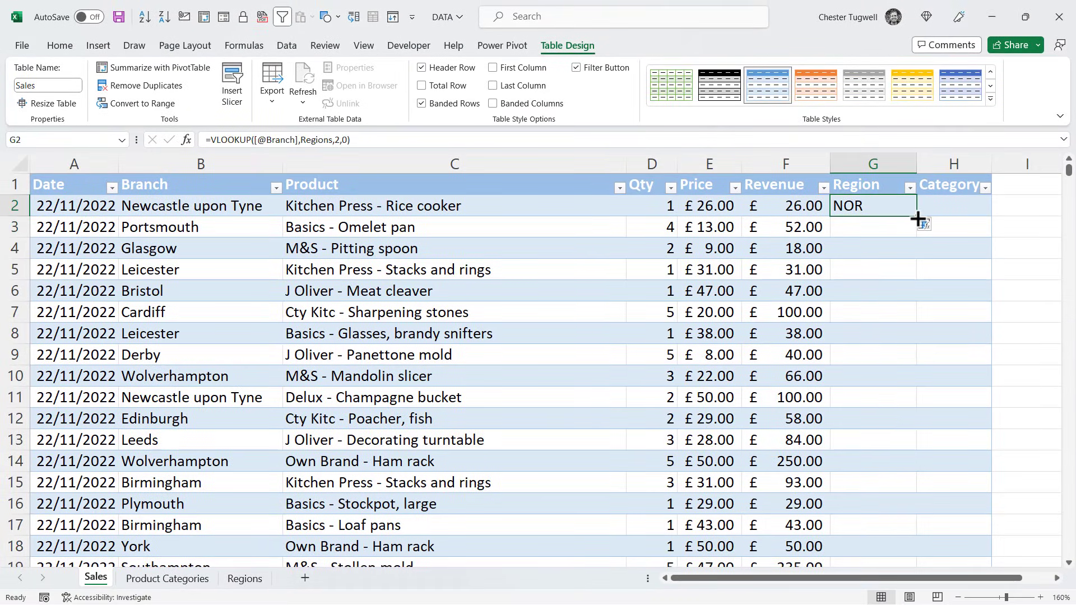
{"action": "double_click", "coordinate": [917, 218]}
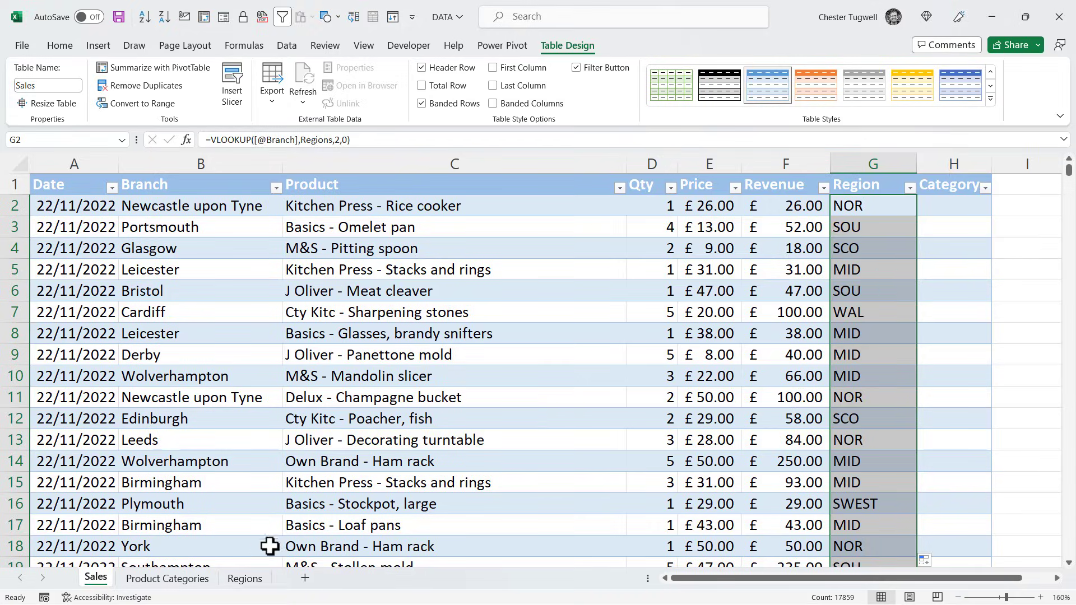
- Add a new row to the end of the Regions table with branch Chichester and region SOU
{"action": "left_click", "coordinate": [245, 578]}
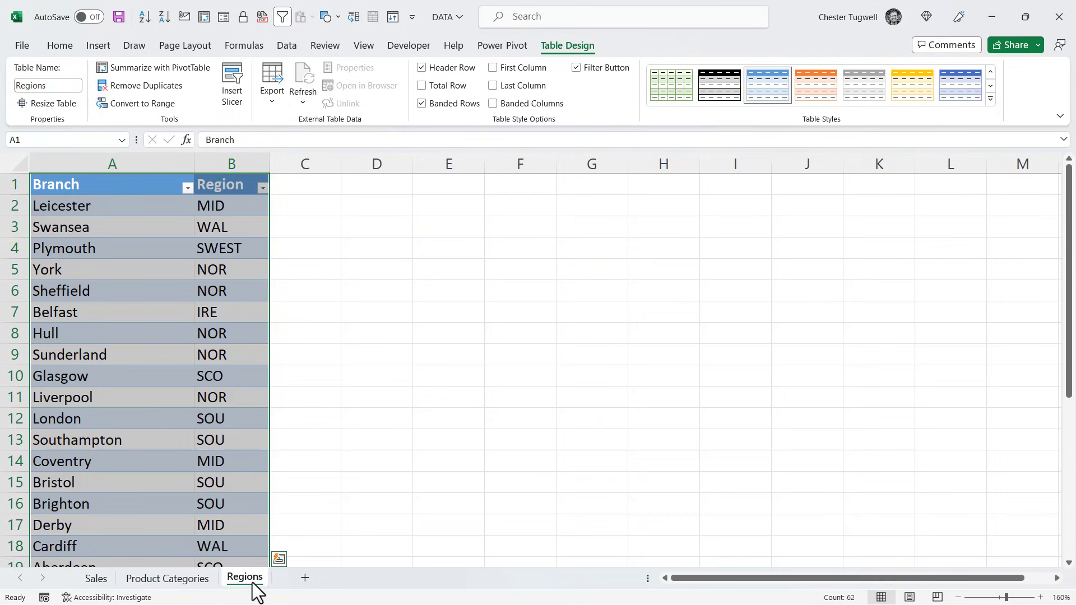
{"action": "left_click", "coordinate": [178, 331]}
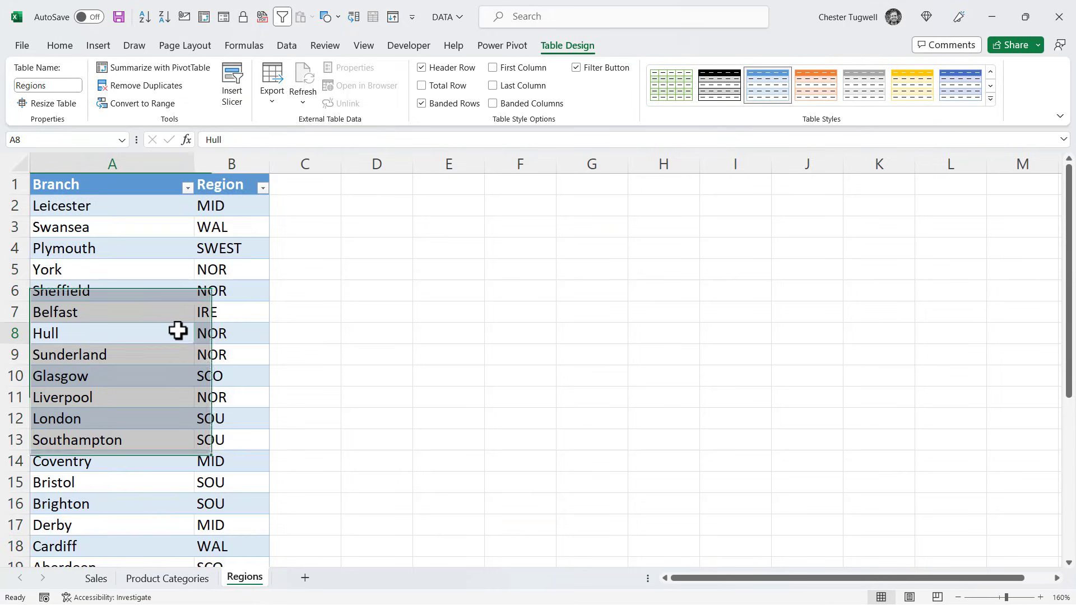
{"action": "left_click", "coordinate": [143, 392]}
{"action": "key", "text": "ctrl+Down"}
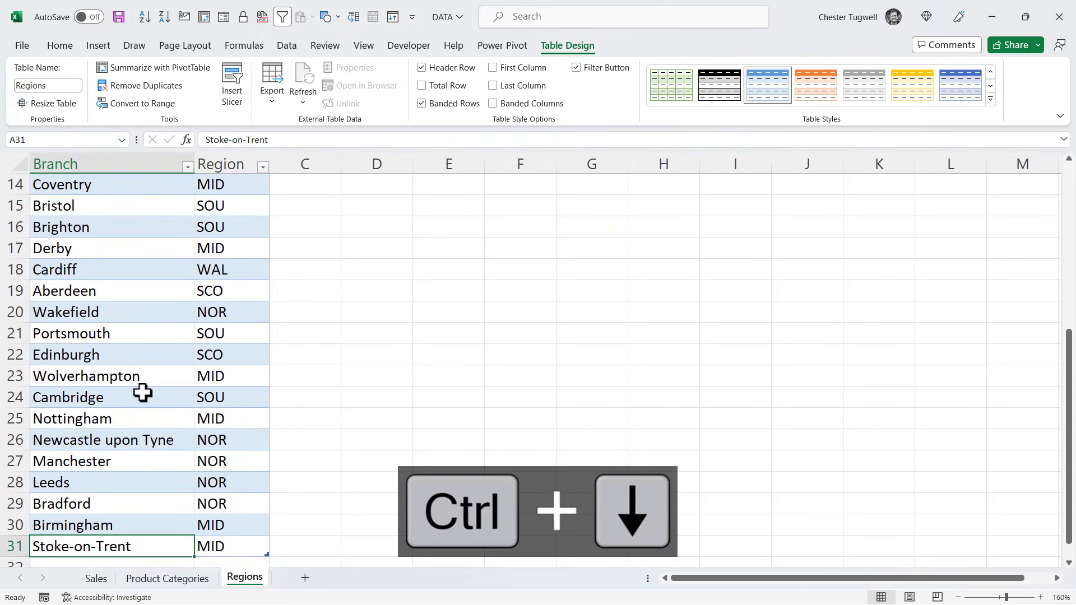
{"action": "scroll", "coordinate": [168, 406], "scroll_direction": "down", "scroll_amount": 2}
{"action": "left_click", "coordinate": [179, 440]}
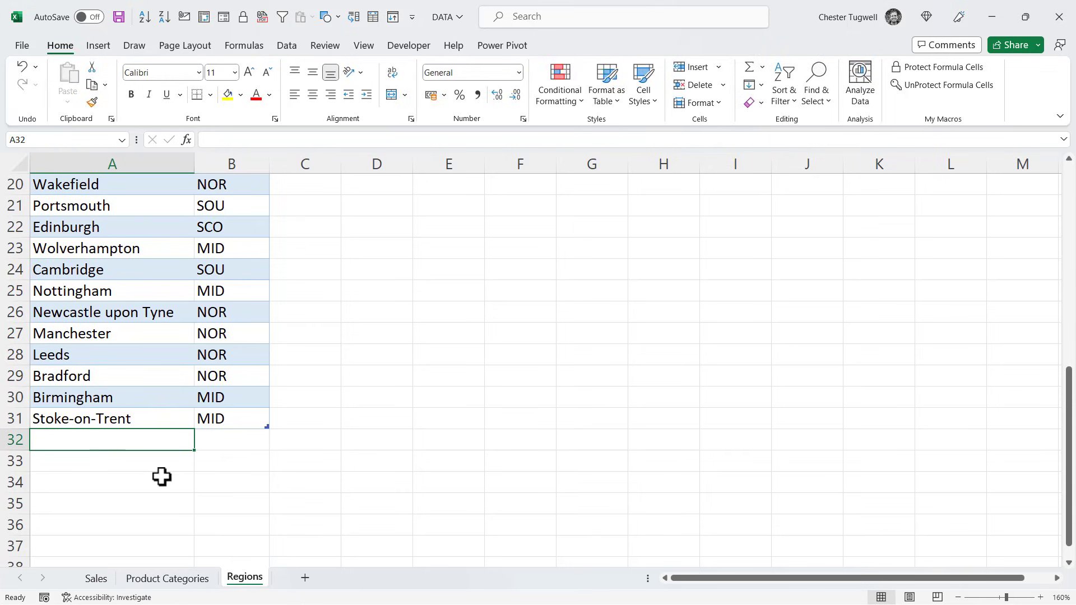
{"action": "type", "text": "Chichester"}
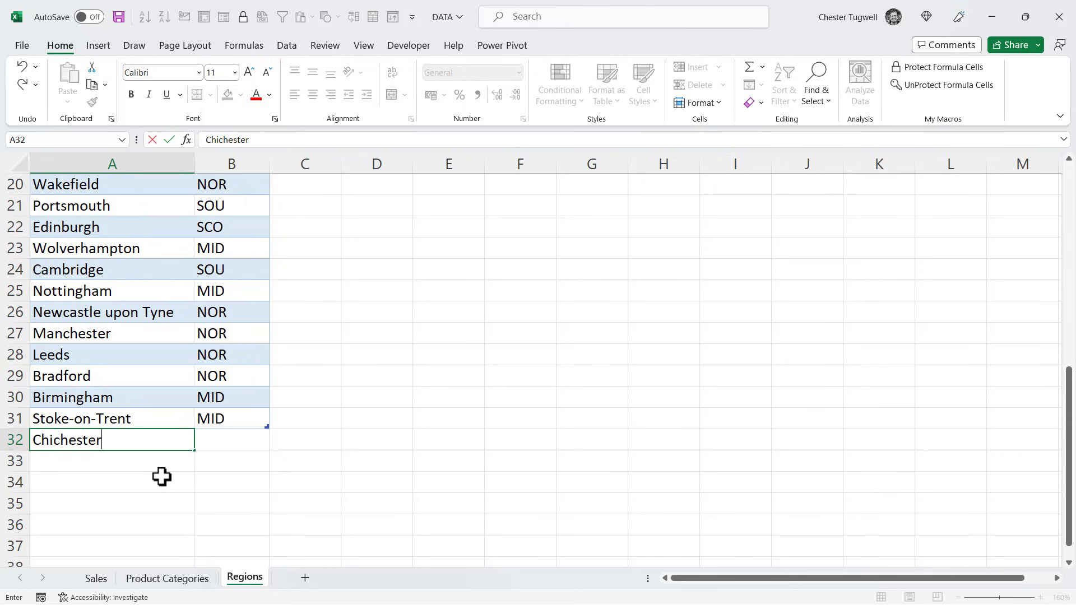
{"action": "key", "text": "Tab"}
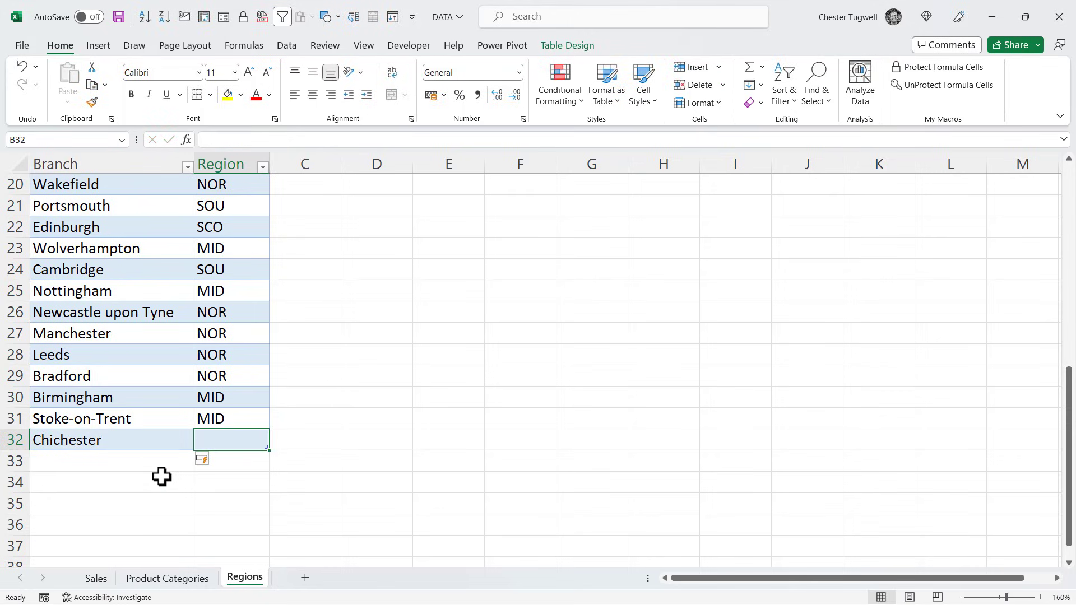
{"action": "type", "text": "SOU"}
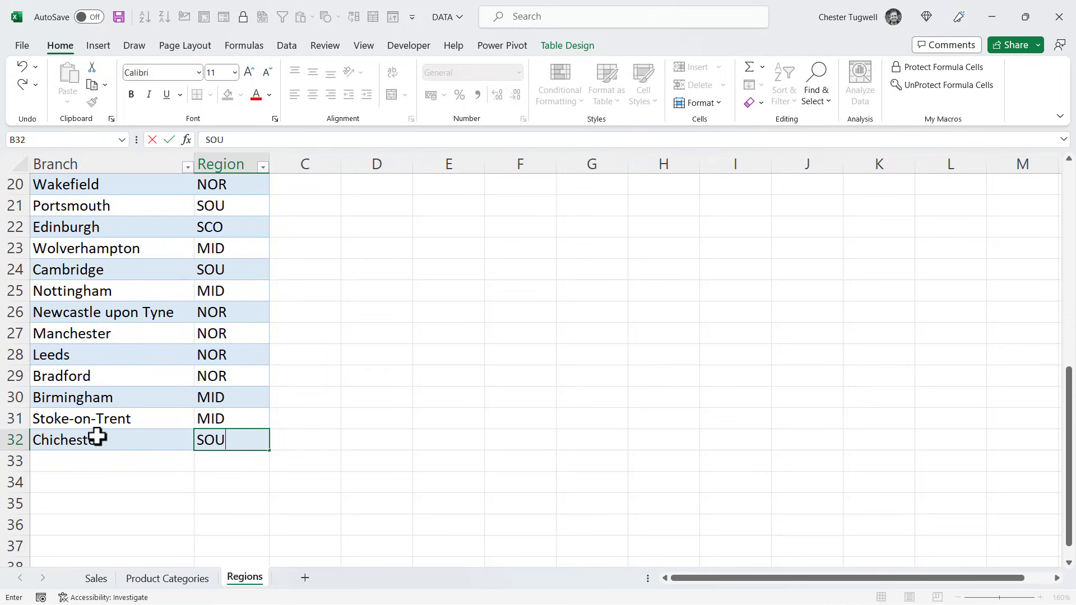
{"action": "left_click", "coordinate": [199, 392]}
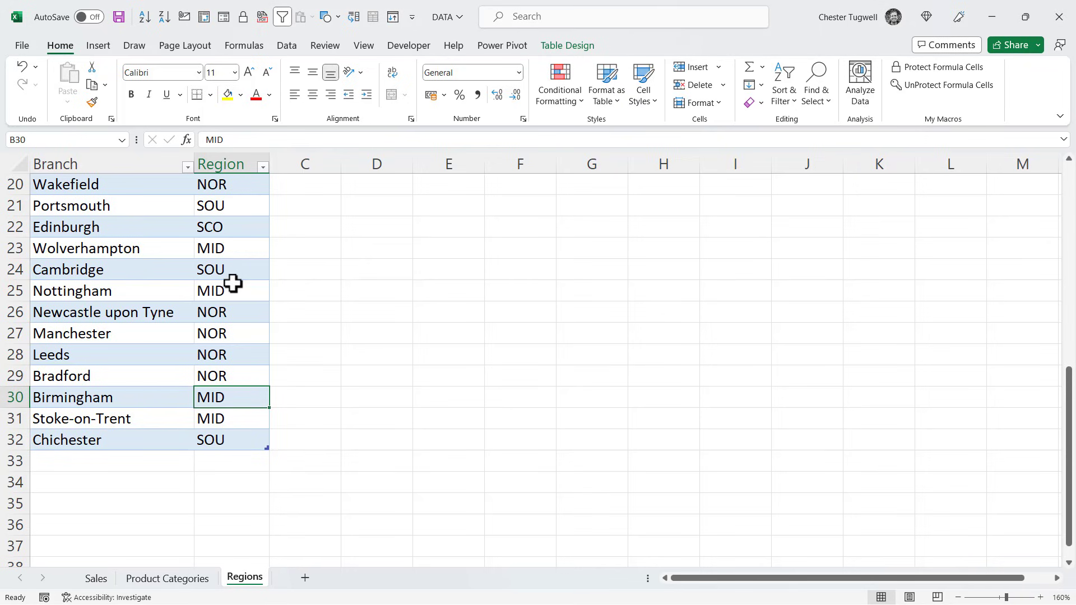
- Add a new row 17861 to the end of the Sales table with date 22/11/2022 and branch Chichester
{"action": "left_click", "coordinate": [96, 580]}
{"action": "left_click", "coordinate": [221, 398]}
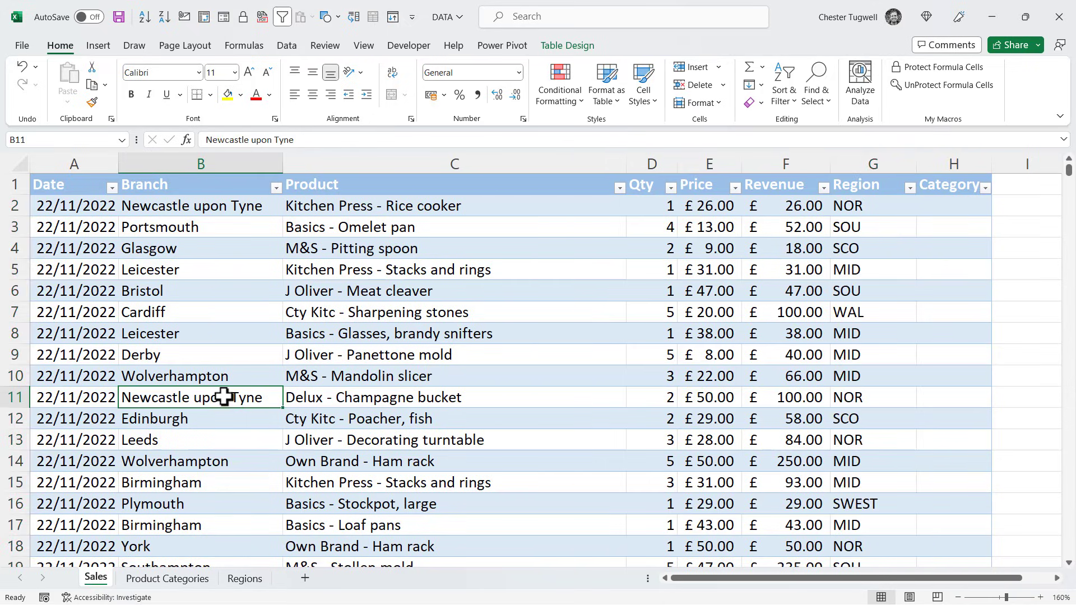
{"action": "key", "text": "ctrl+Down"}
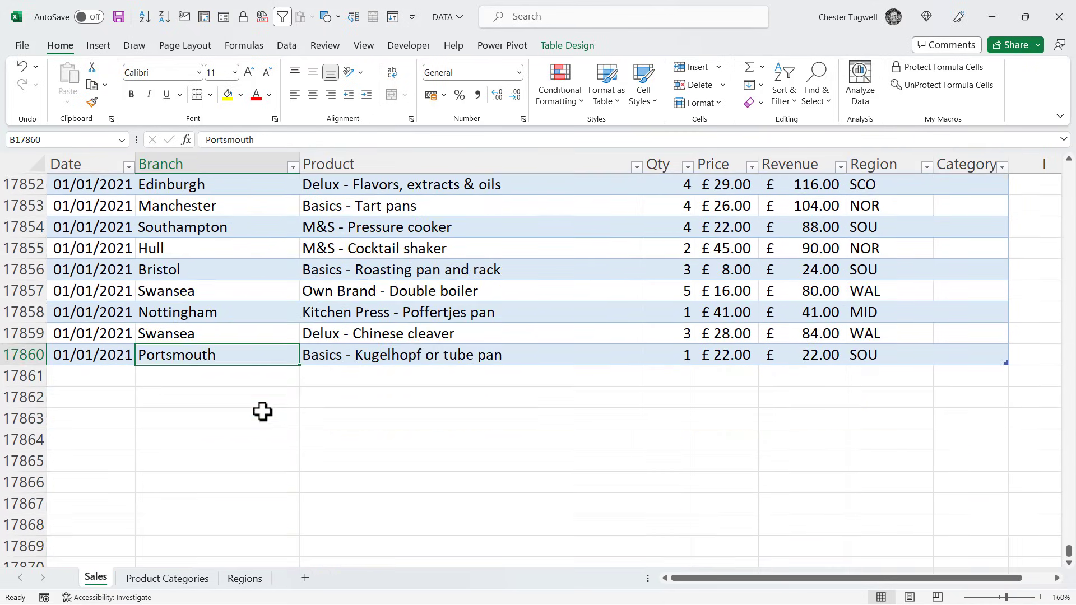
{"action": "left_click", "coordinate": [122, 378]}
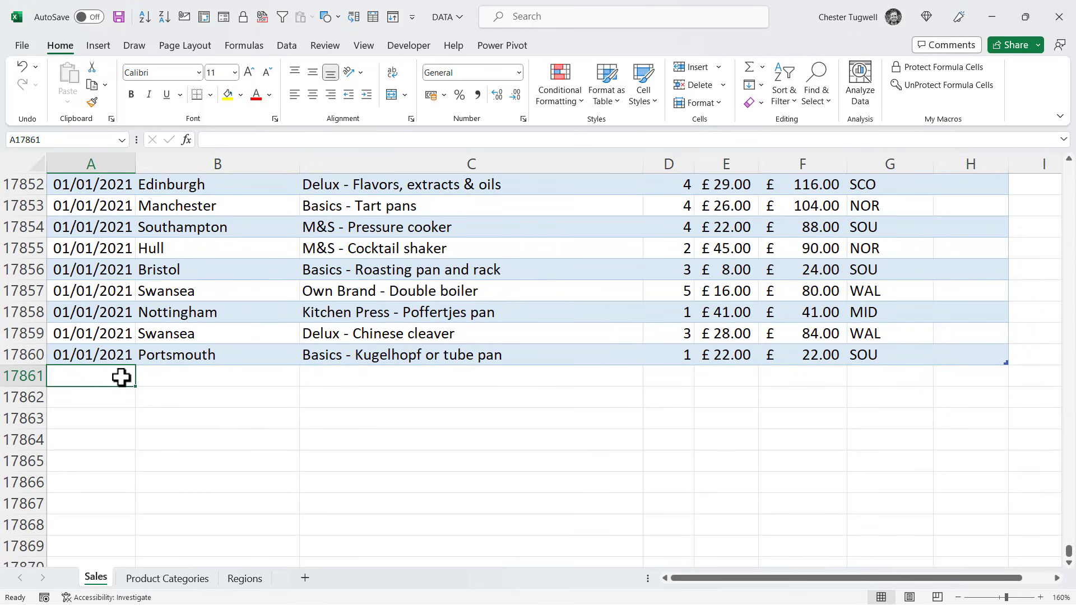
{"action": "key", "text": "ctrl+semicolon"}
{"action": "key", "text": "Tab"}
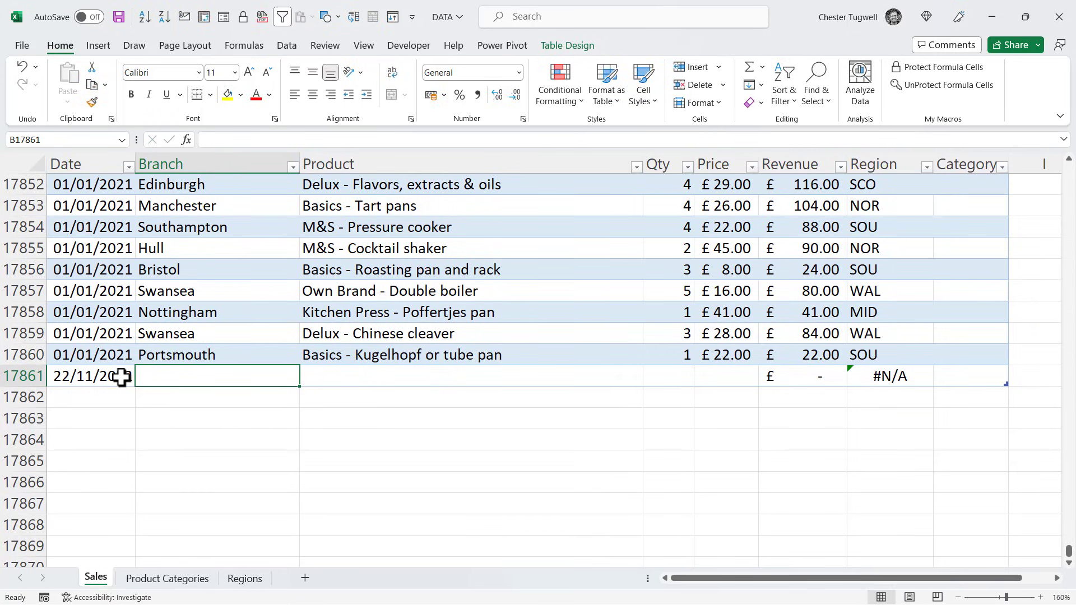
{"action": "type", "text": "Chichester"}
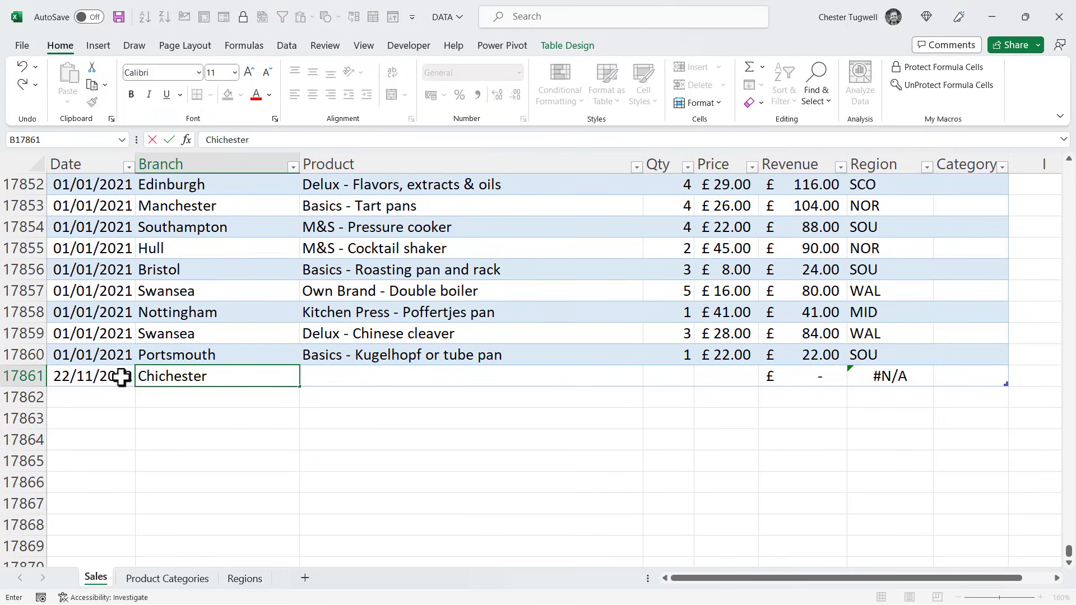
{"action": "key", "text": "Tab"}
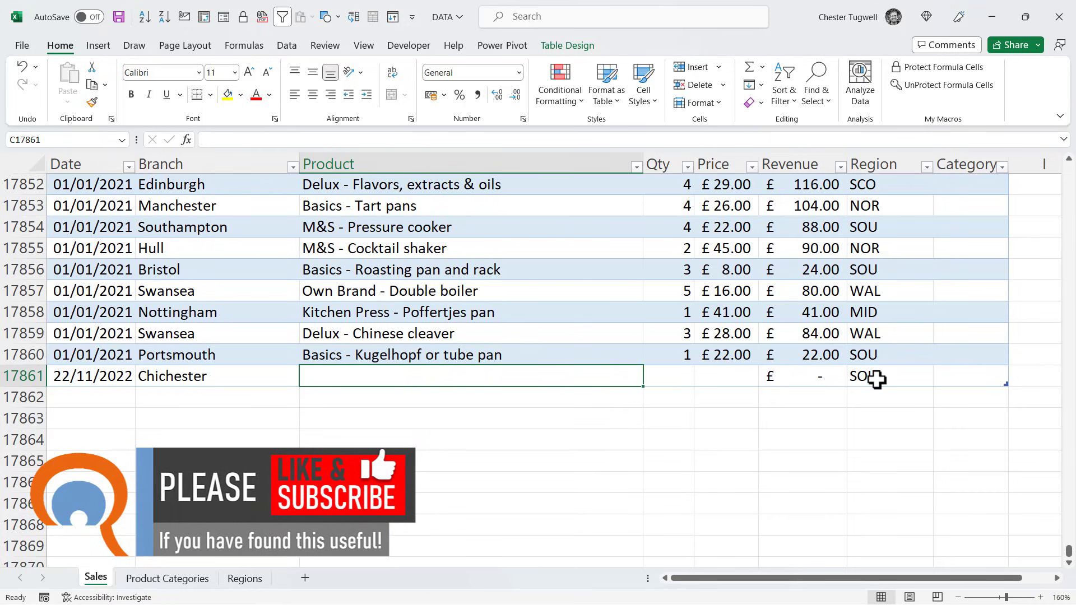
{"action": "left_click", "coordinate": [243, 578]}
{"action": "left_click", "coordinate": [98, 580]}
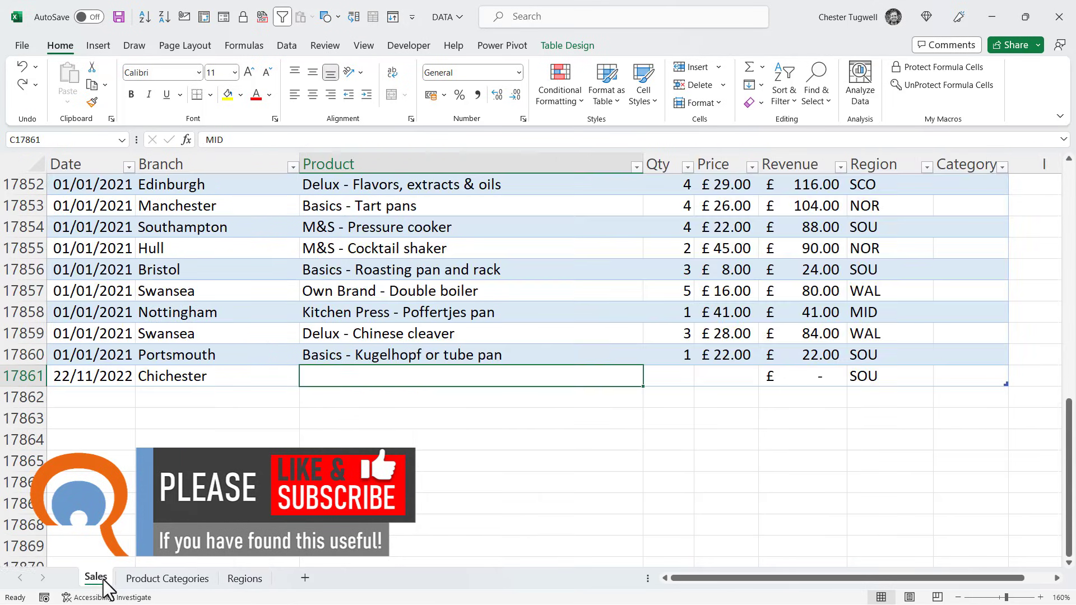
{"action": "scroll", "coordinate": [822, 292], "scroll_direction": "up", "scroll_amount": 3}
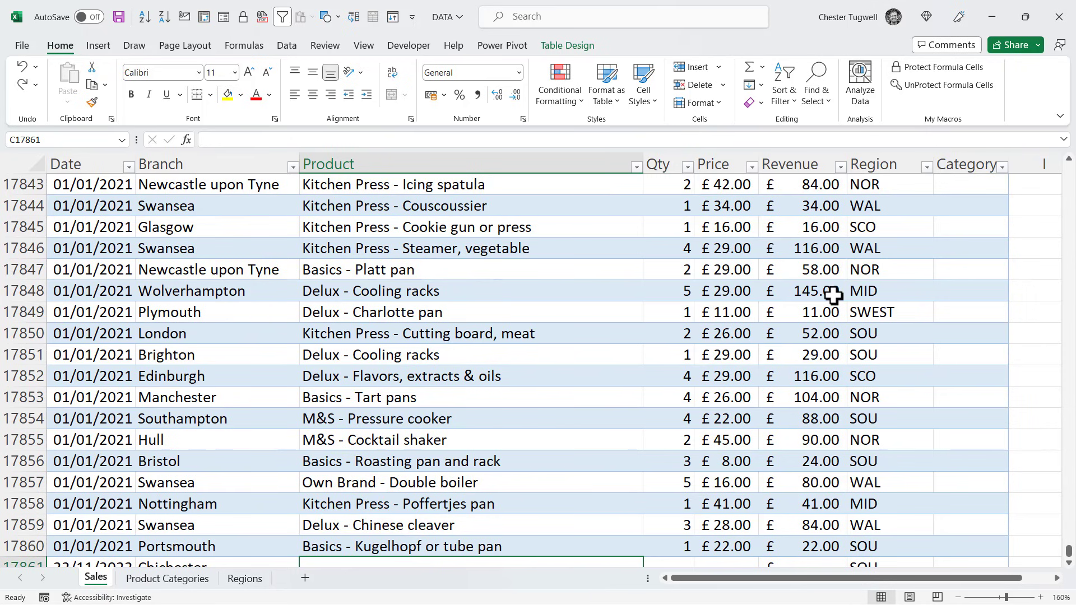
{"action": "key", "text": "ctrl+Home"}
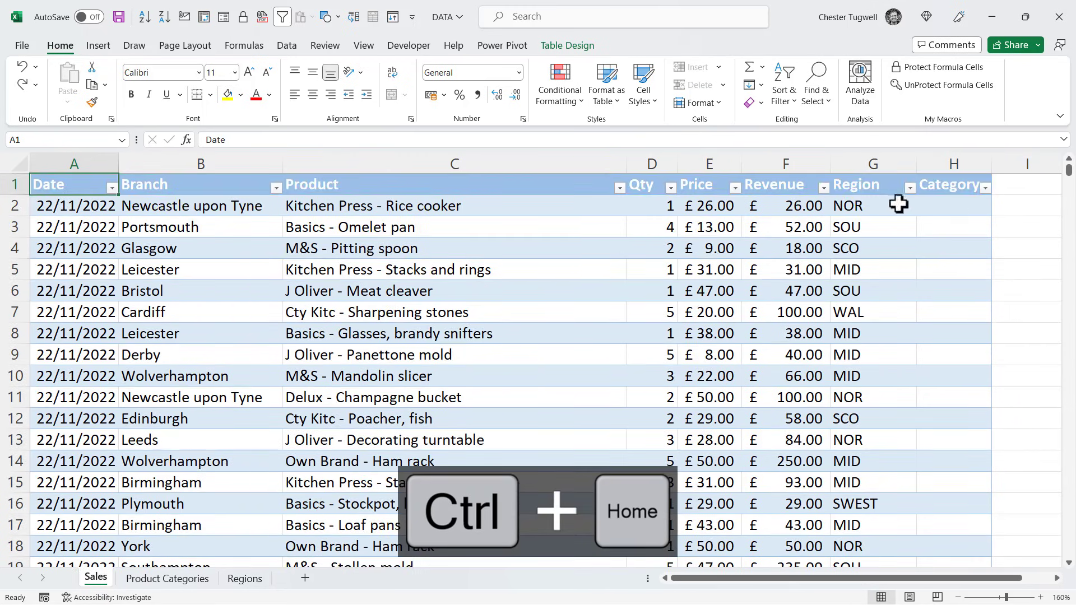
{"action": "scroll", "coordinate": [1058, 582], "scroll_direction": "right", "scroll_amount": 2}
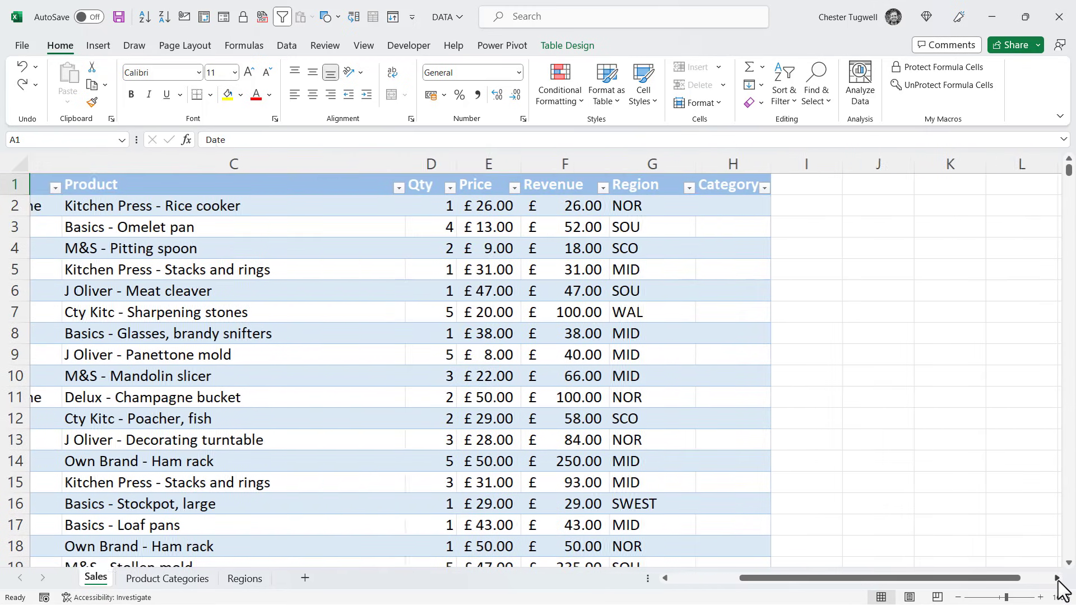
{"action": "left_click", "coordinate": [706, 211]}
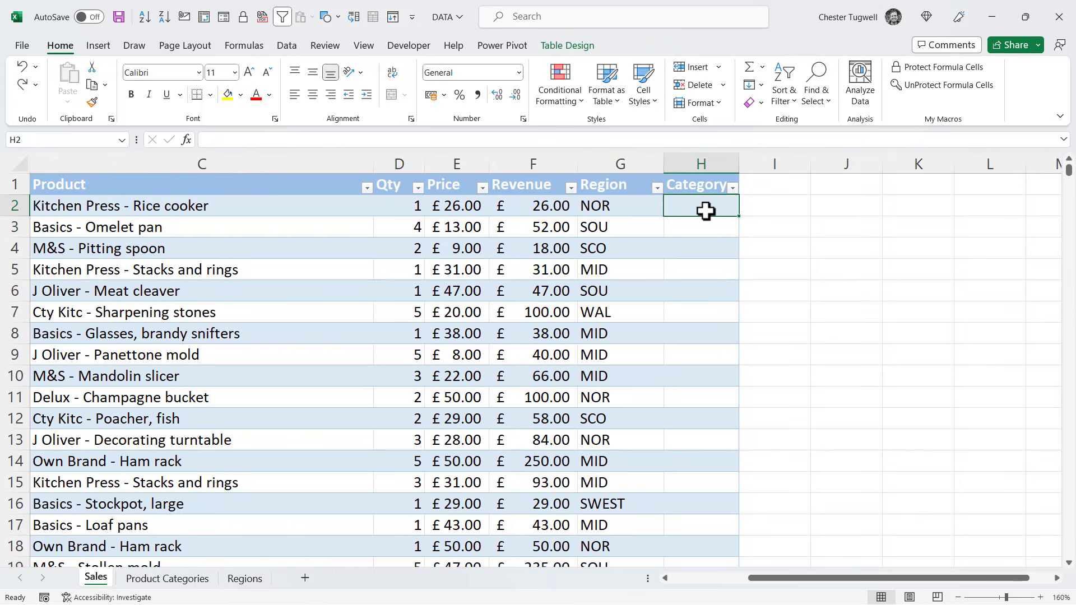
{"action": "type", "text": "=VLOOKUP("}
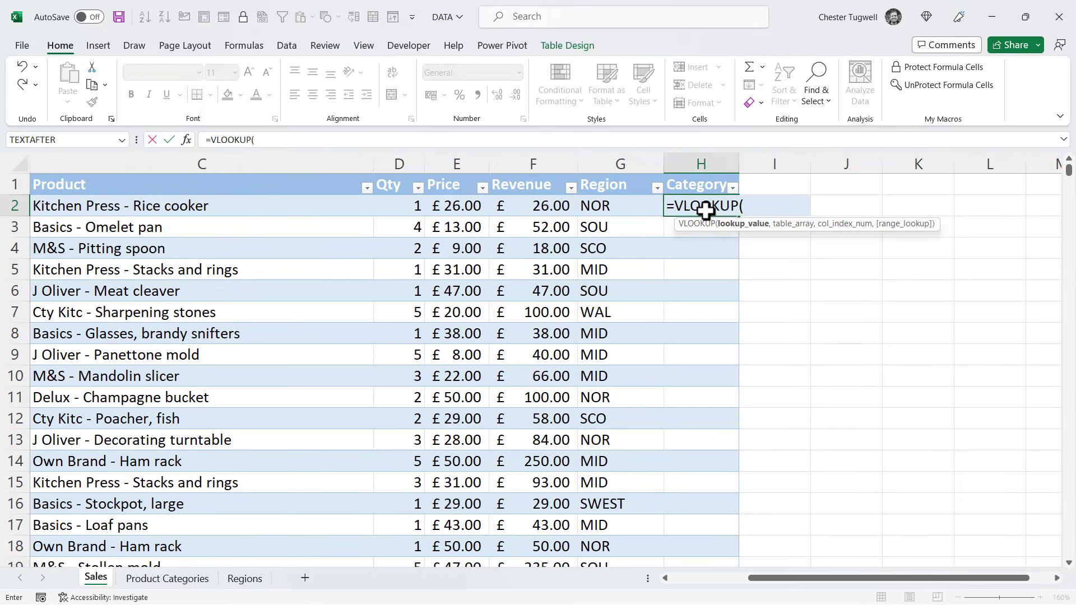
{"action": "left_click", "coordinate": [170, 202]}
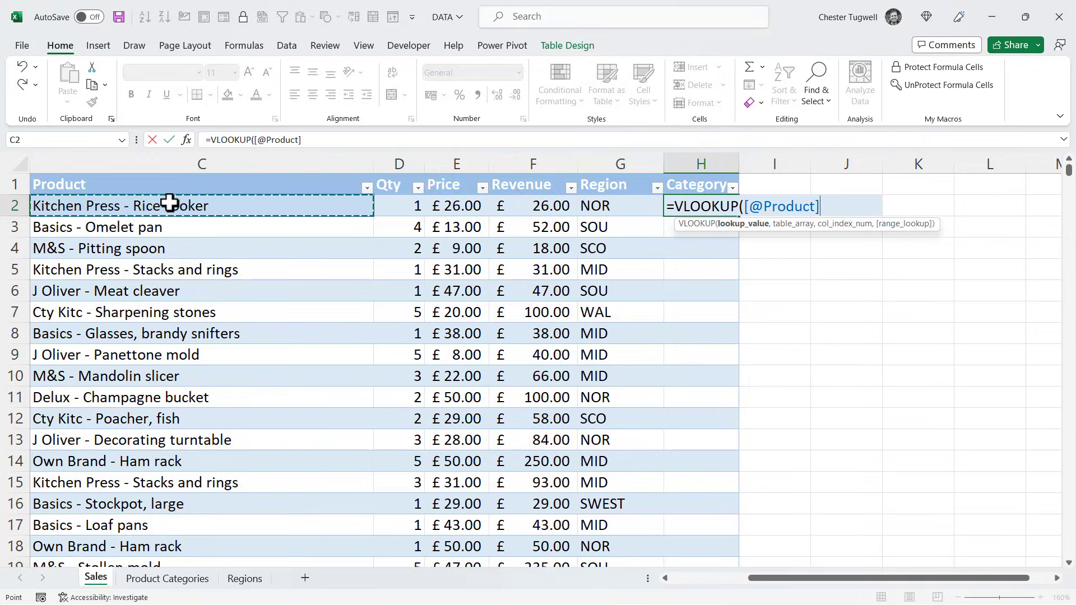
{"action": "type", "text": ","}
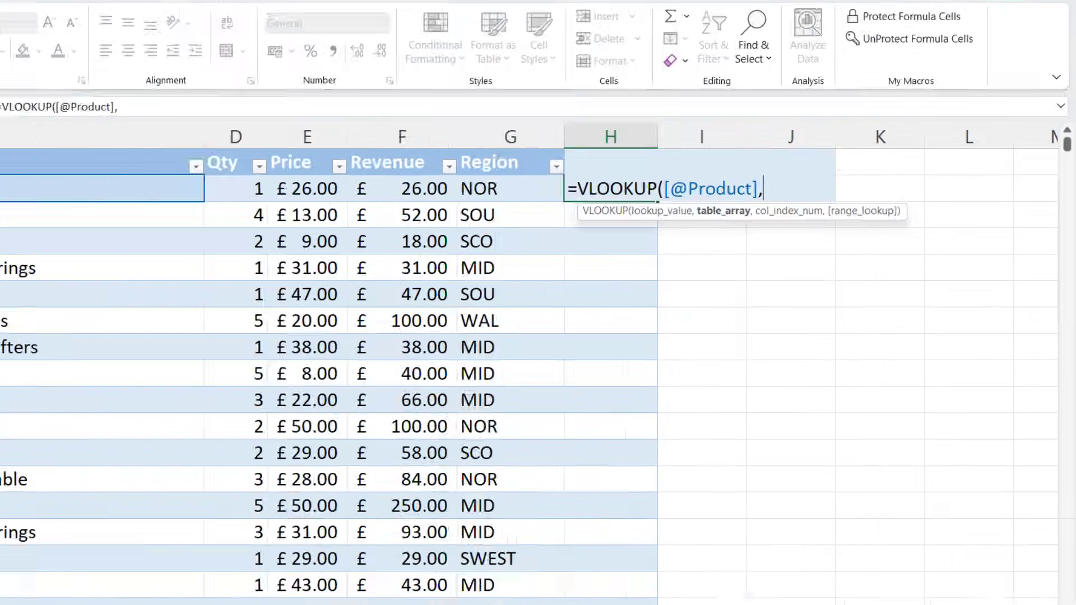
{"action": "type", "text": "c"}
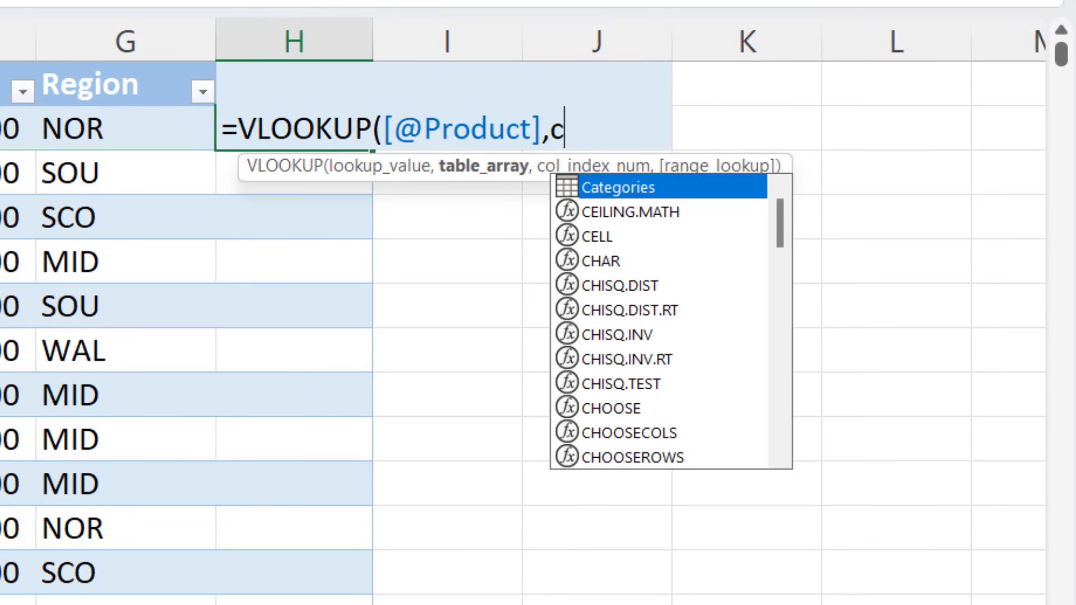
{"action": "double_click", "coordinate": [586, 188]}
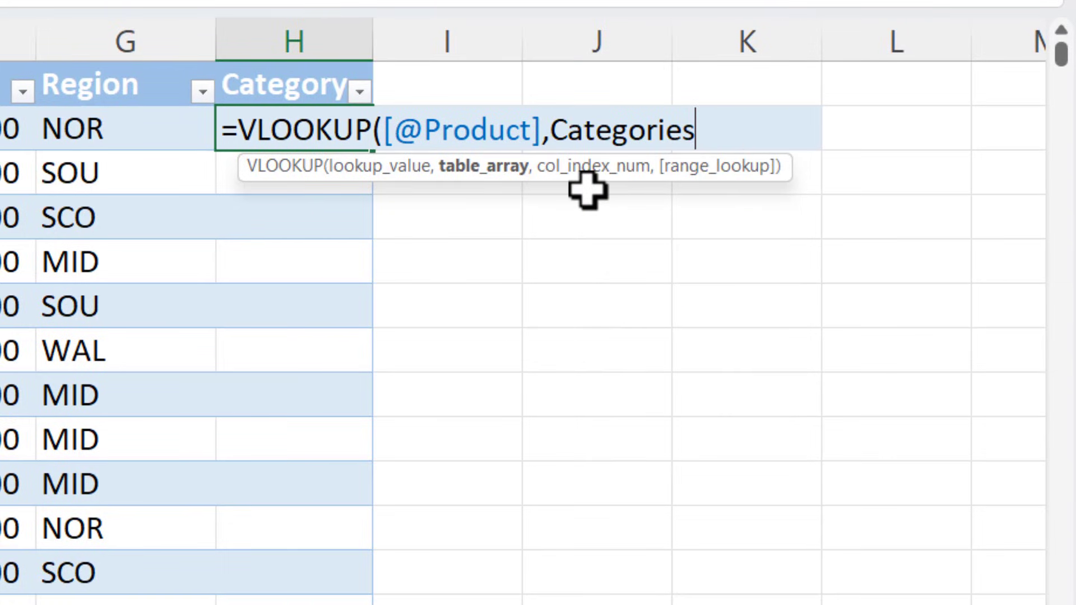
- Complete the H2 VLOOKUP with column index 2 and exact match 0, and fill it down the Category column
{"action": "type", "text": ",2"}
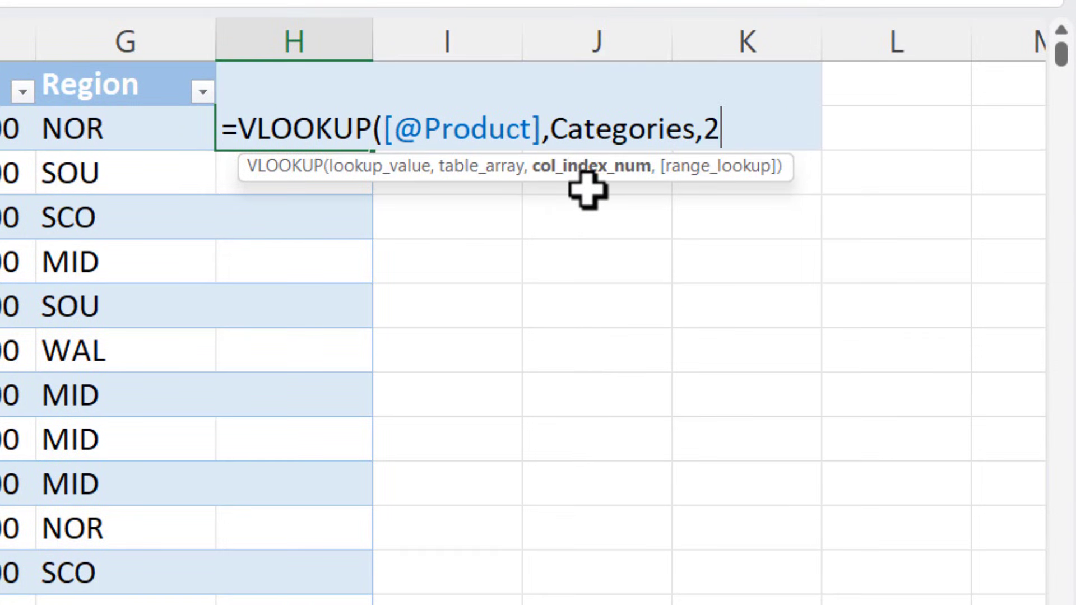
{"action": "type", "text": ","}
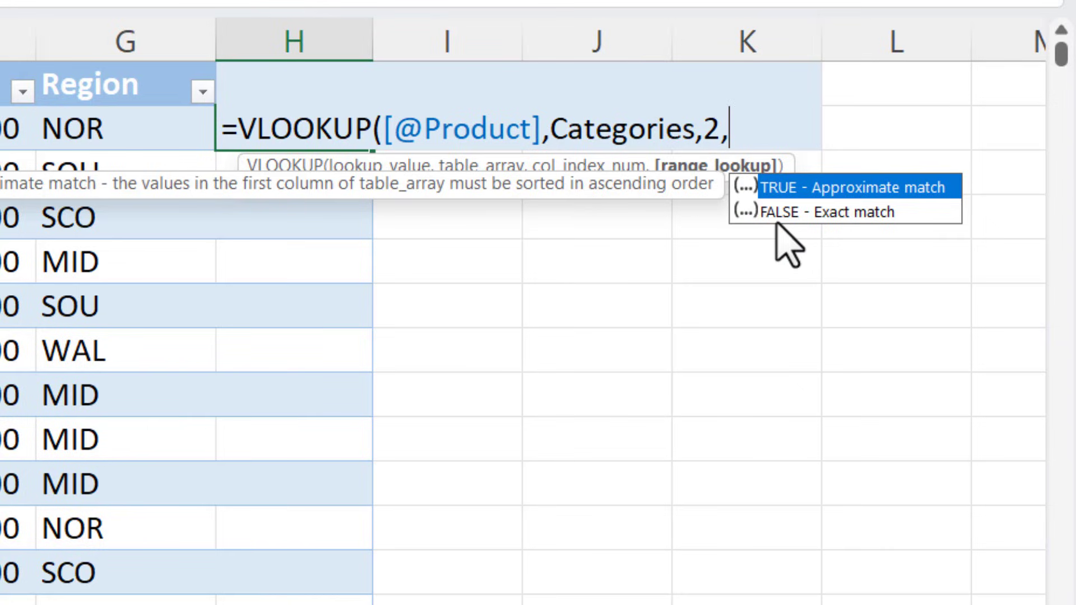
{"action": "type", "text": "0)"}
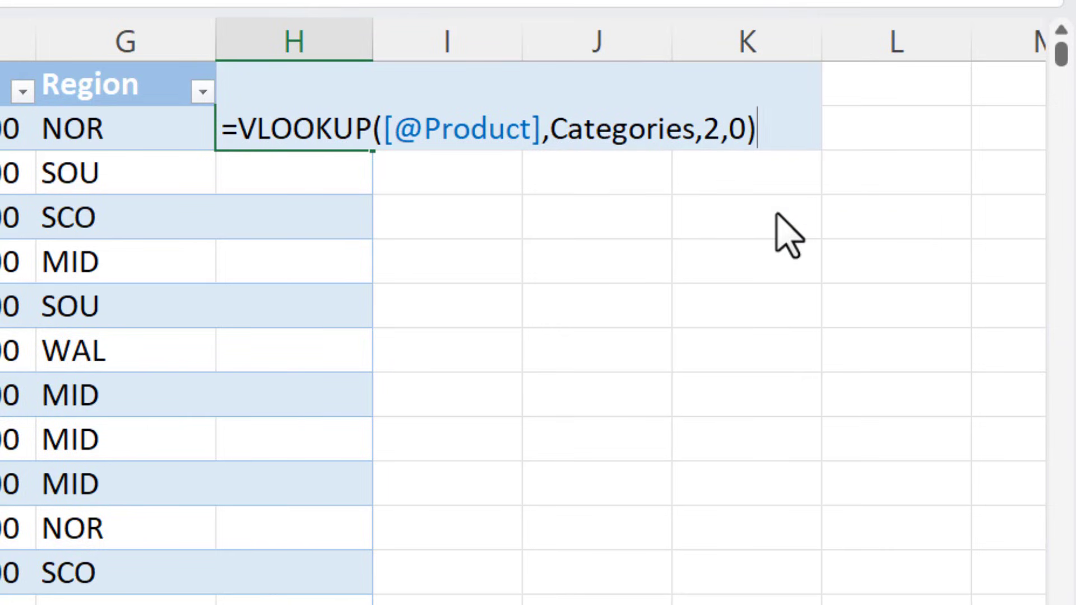
{"action": "key", "text": "Return"}
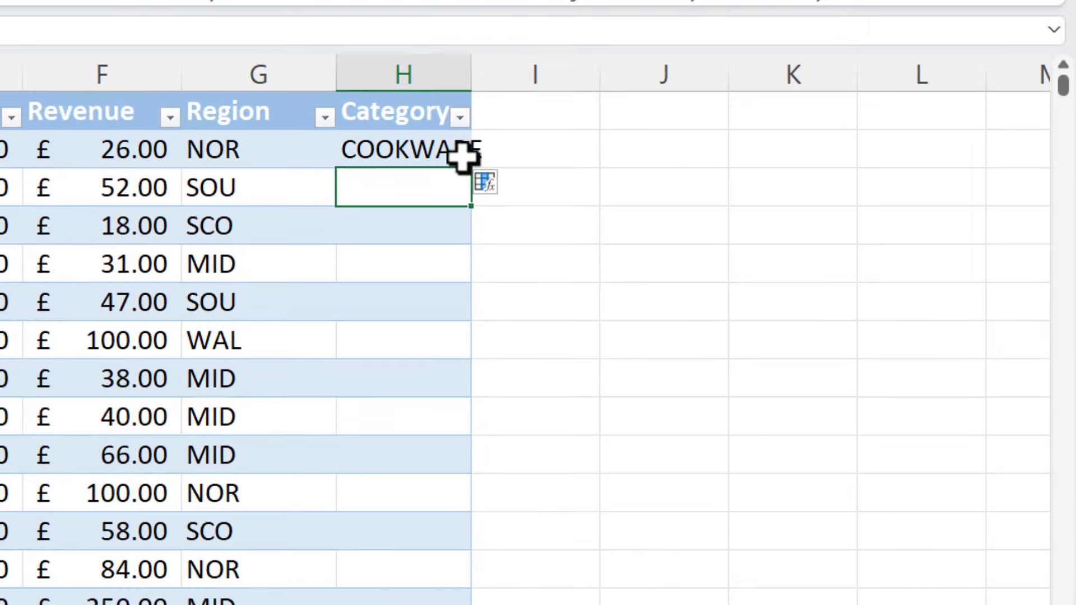
{"action": "left_click", "coordinate": [358, 129]}
{"action": "double_click", "coordinate": [372, 150]}
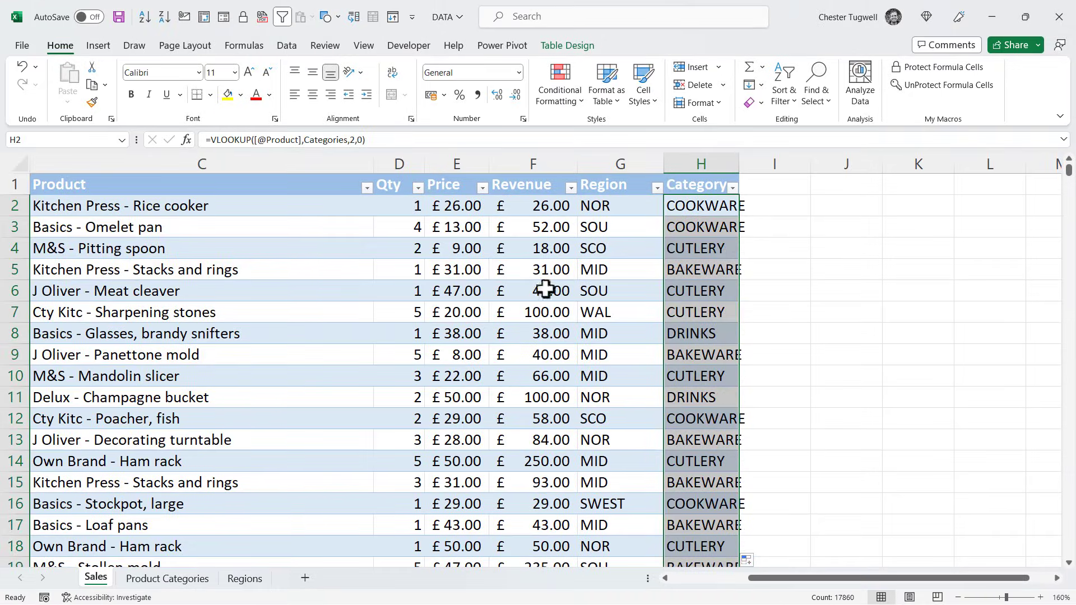
- Add a new row to the end of the Product Categories sheet's table with product M&S - Pepper Pot and category COOKWARE
{"action": "left_click", "coordinate": [154, 578]}
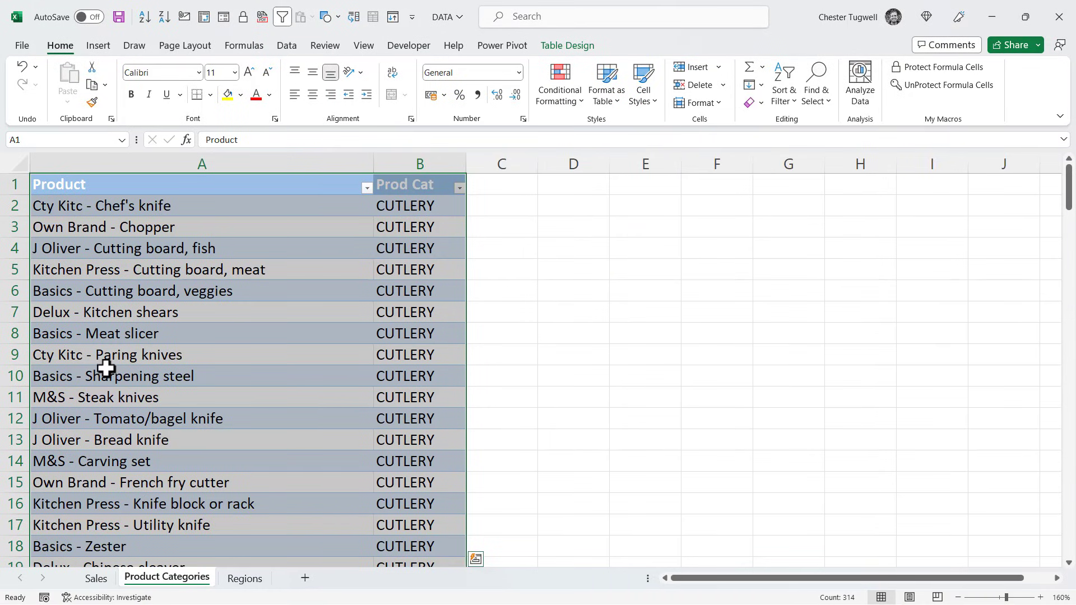
{"action": "left_click", "coordinate": [104, 351]}
{"action": "key", "text": "ctrl+Down"}
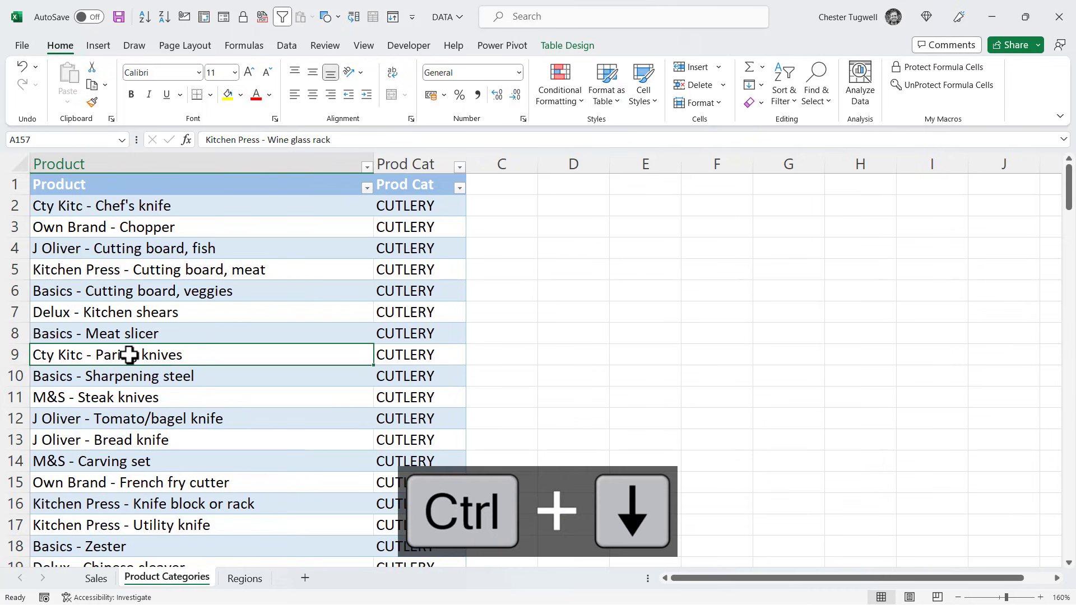
{"action": "scroll", "coordinate": [185, 340], "scroll_direction": "down", "scroll_amount": 1}
{"action": "left_click", "coordinate": [64, 507]}
{"action": "type", "text": "M&"}
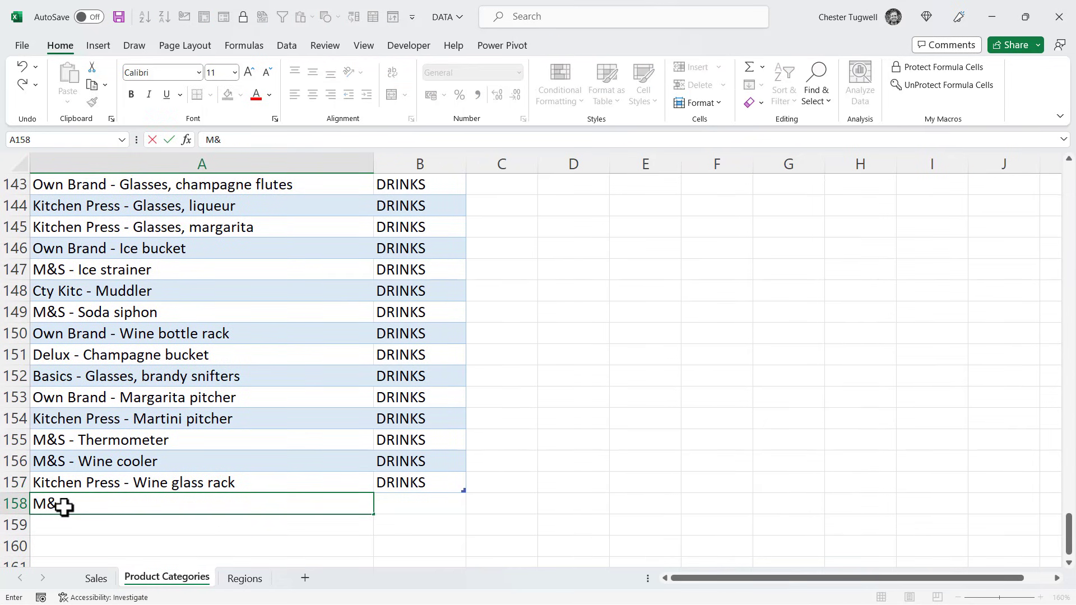
{"action": "type", "text": "S - Pepper Pot"}
{"action": "key", "text": "Tab"}
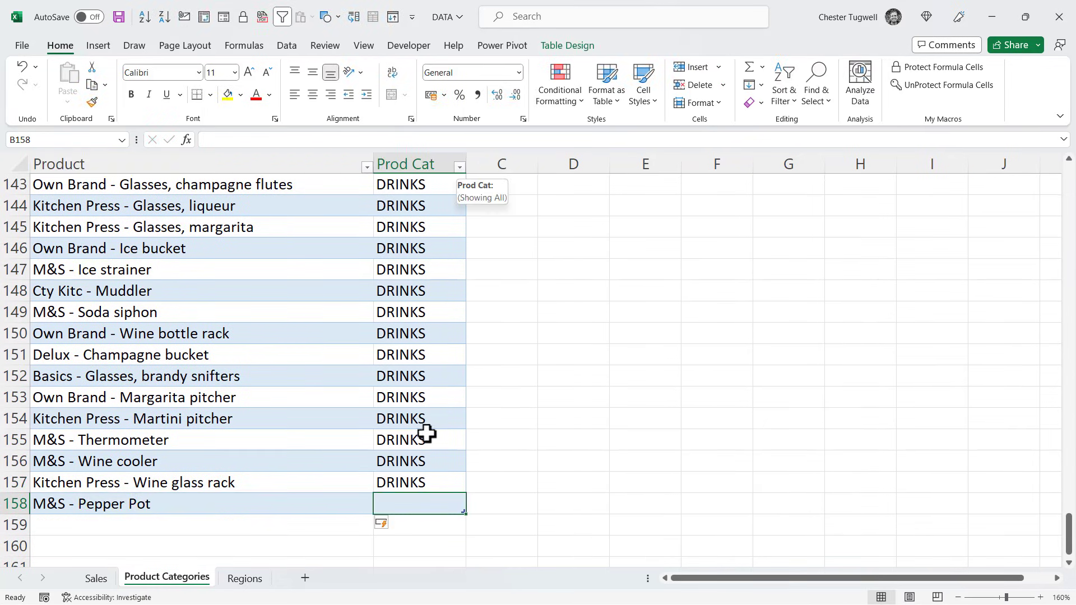
{"action": "type", "text": "COOKWARE"}
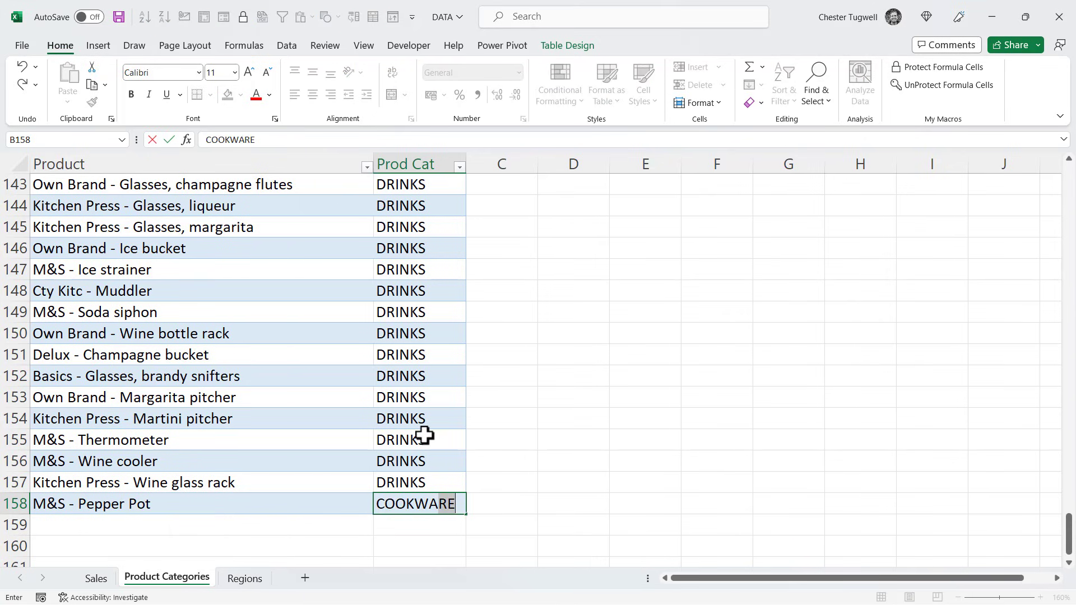
{"action": "left_click", "coordinate": [174, 394]}
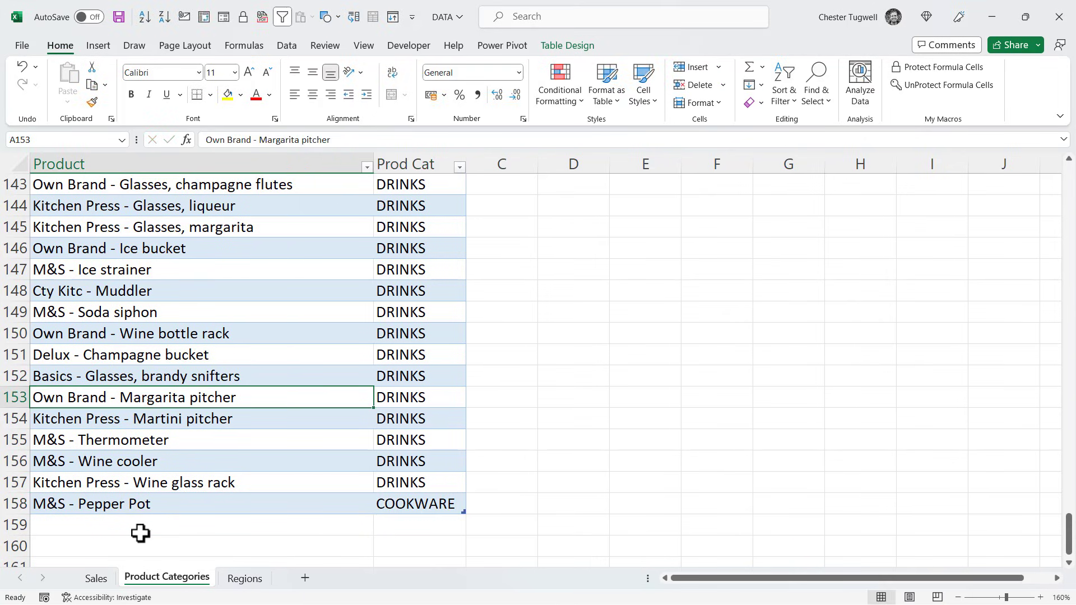
- Enter M&S - Pepper Pot as the product in the Sales table's last row and check its category against the Product Categories sheet
{"action": "left_click", "coordinate": [99, 578]}
{"action": "left_click", "coordinate": [227, 408]}
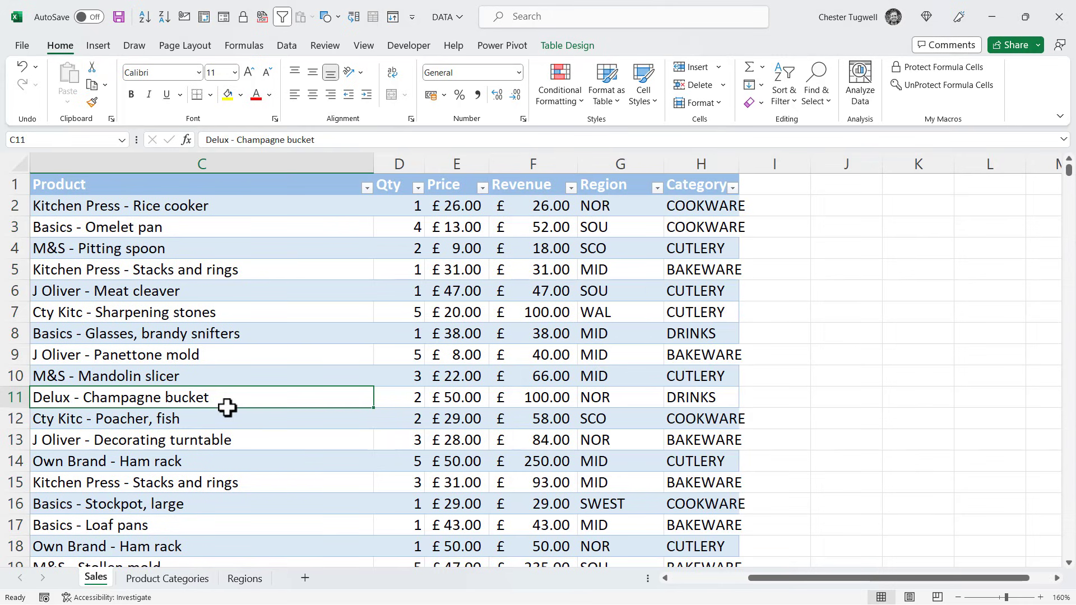
{"action": "key", "text": "ctrl+Down"}
{"action": "scroll", "coordinate": [300, 415], "scroll_direction": "down", "scroll_amount": 2}
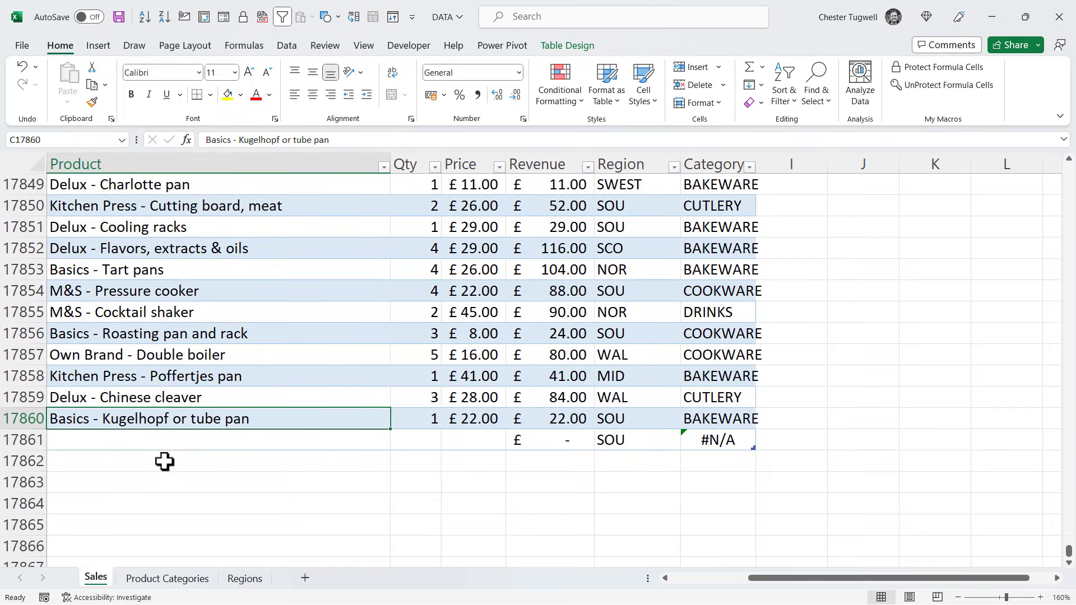
{"action": "left_click", "coordinate": [99, 439]}
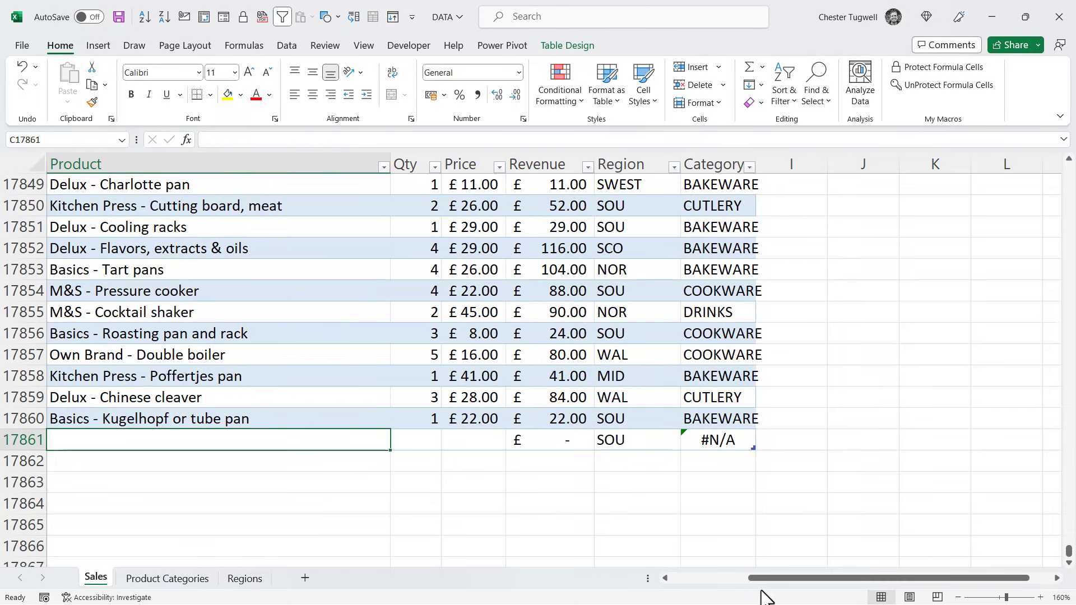
{"action": "left_click_drag", "start_coordinate": [753, 578], "coordinate": [732, 576]}
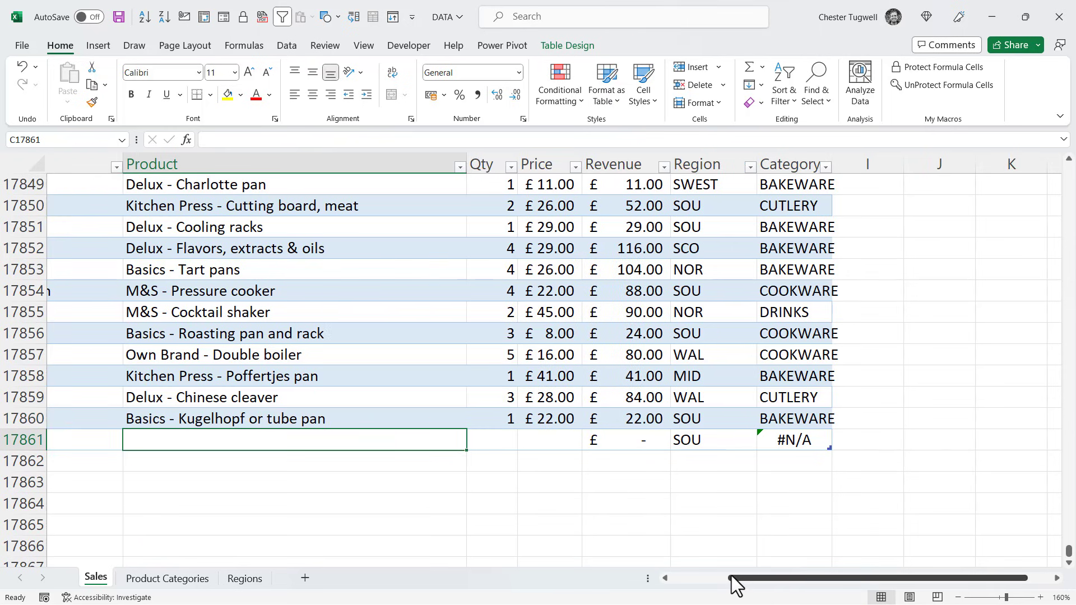
{"action": "type", "text": "M&S -"}
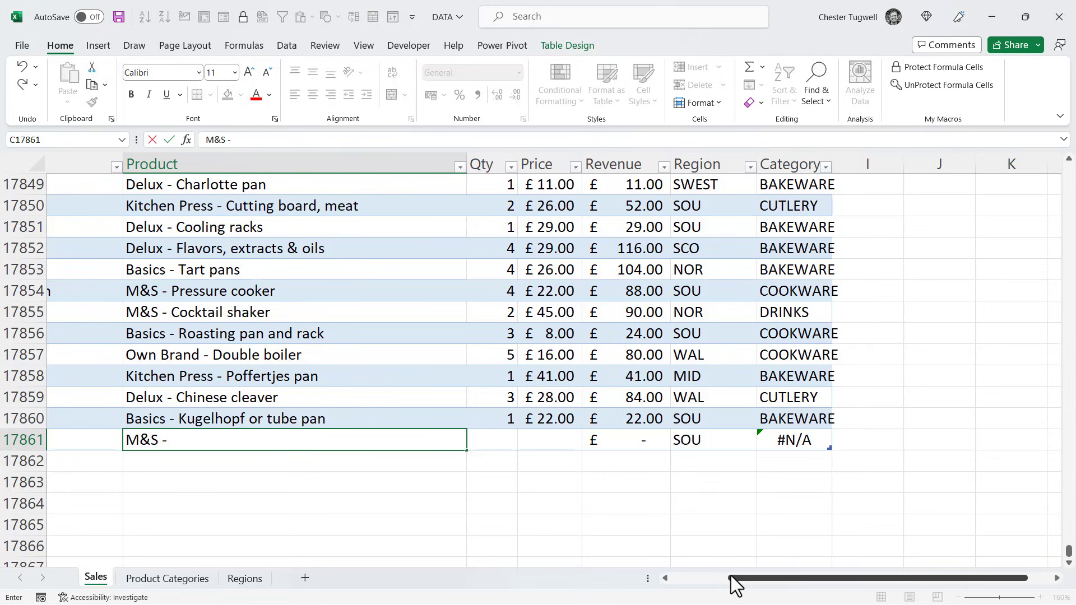
{"action": "type", "text": " Pepp"}
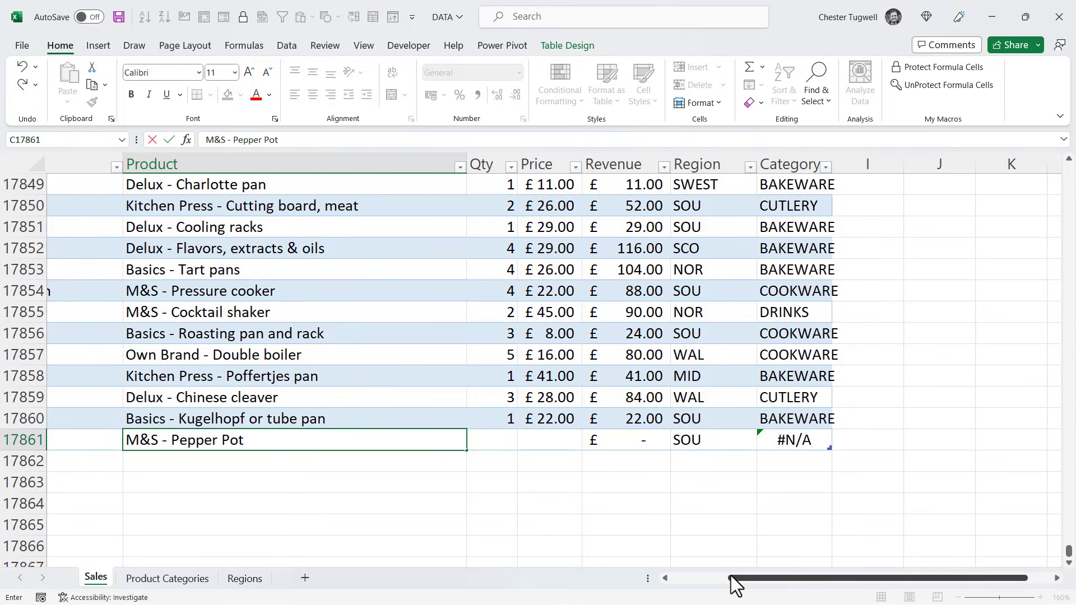
{"action": "type", "text": "er Pot"}
{"action": "key", "text": "Tab"}
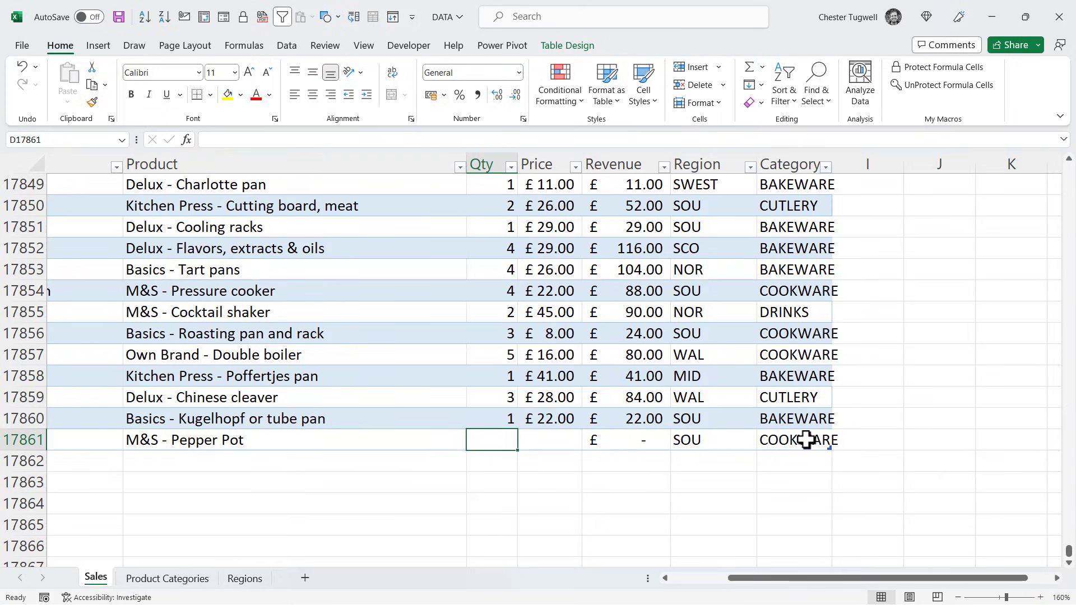
{"action": "left_click", "coordinate": [197, 581]}
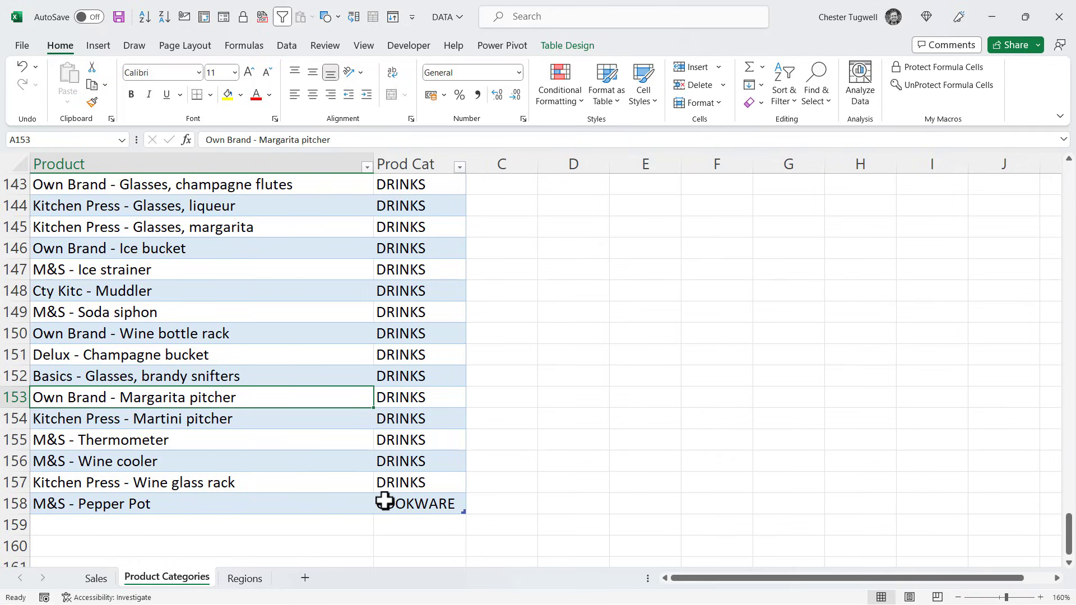
{"action": "left_click", "coordinate": [96, 578]}
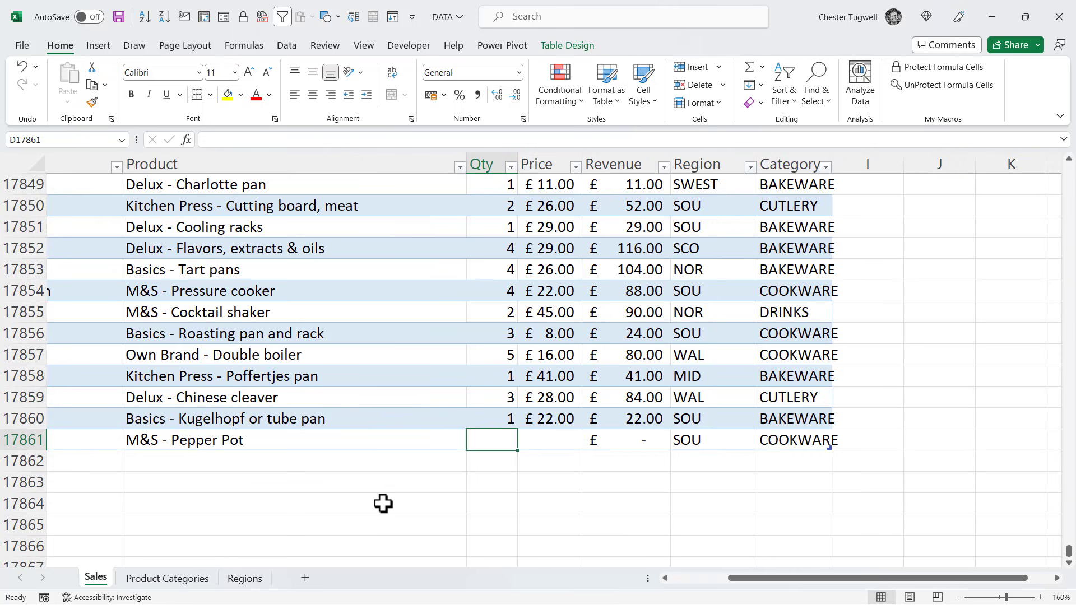
{"action": "key", "text": "ctrl+Home"}
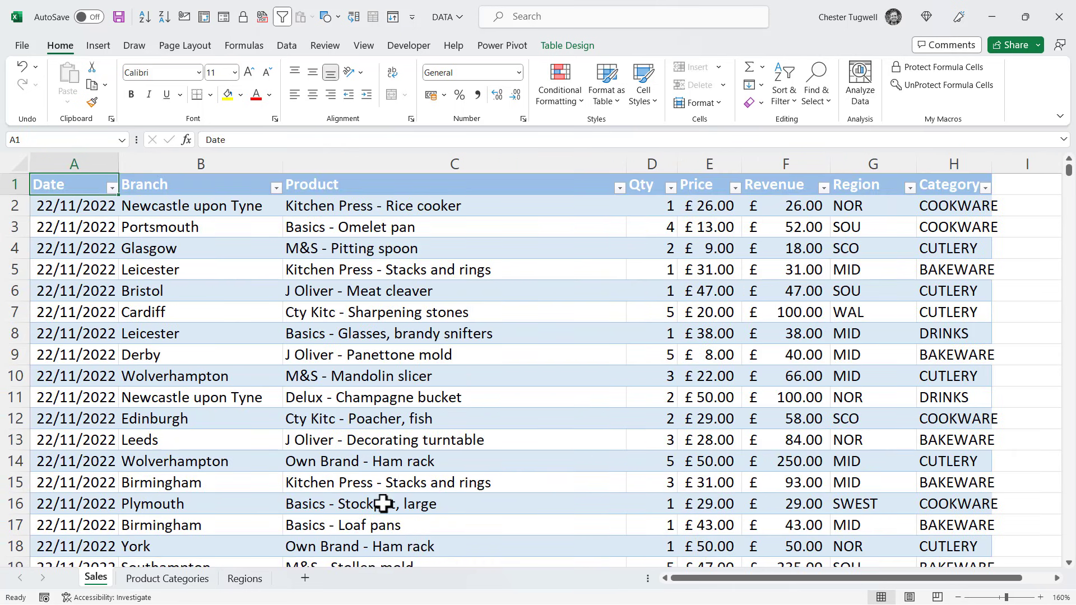